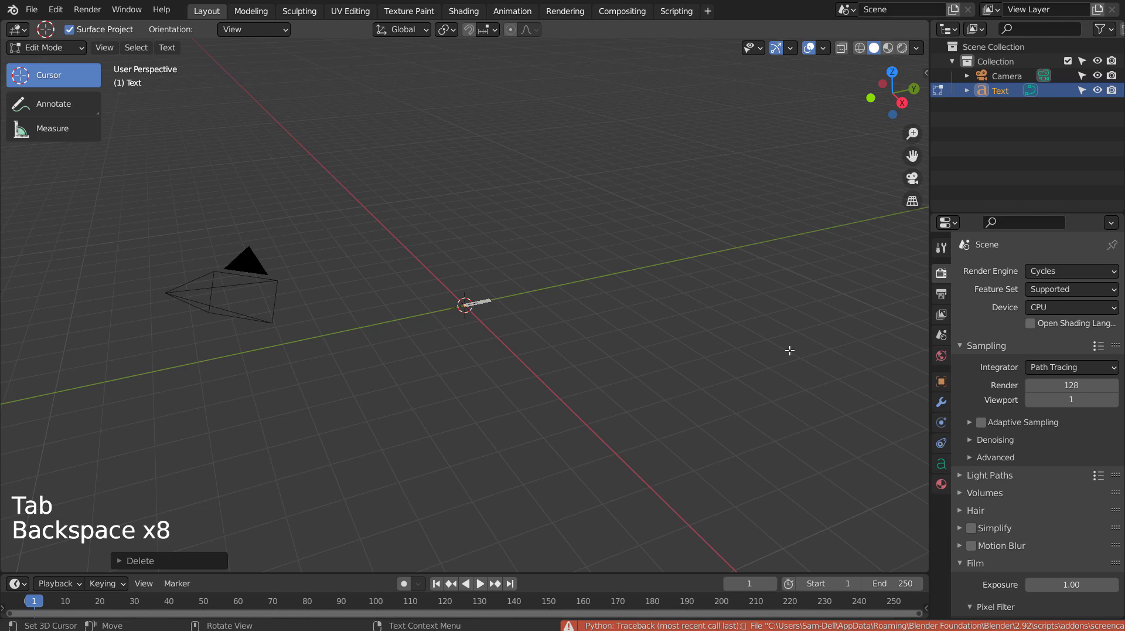
# Enter "YOUR LOGO" as the content of the text object and return to Object Mode
pyautogui.write('YOUR LOGO')
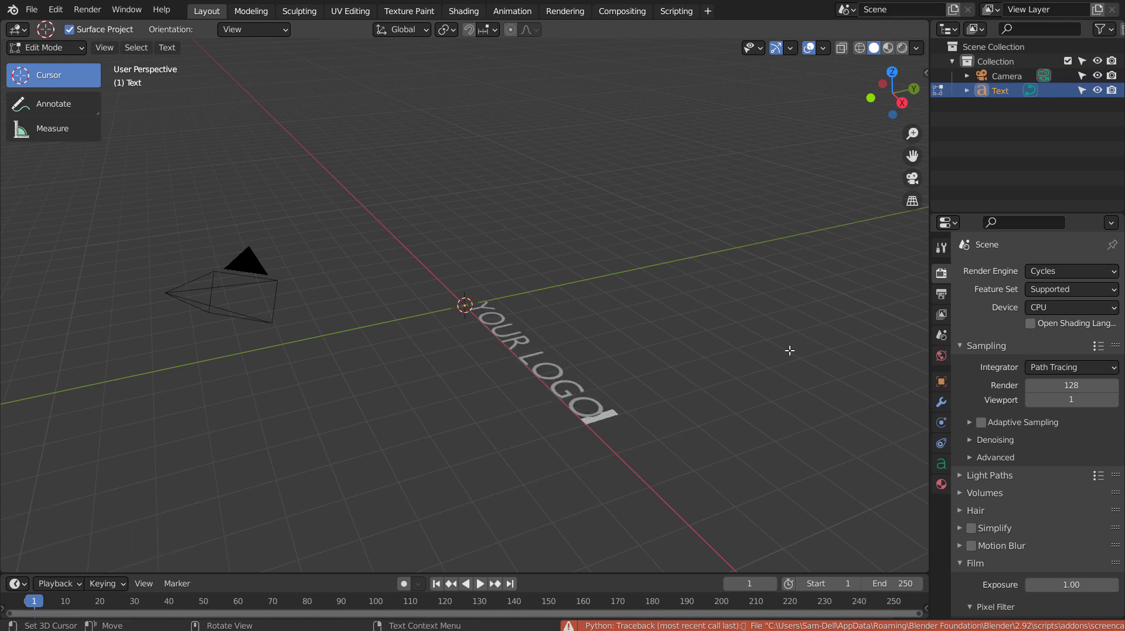
pyautogui.press('Tab')
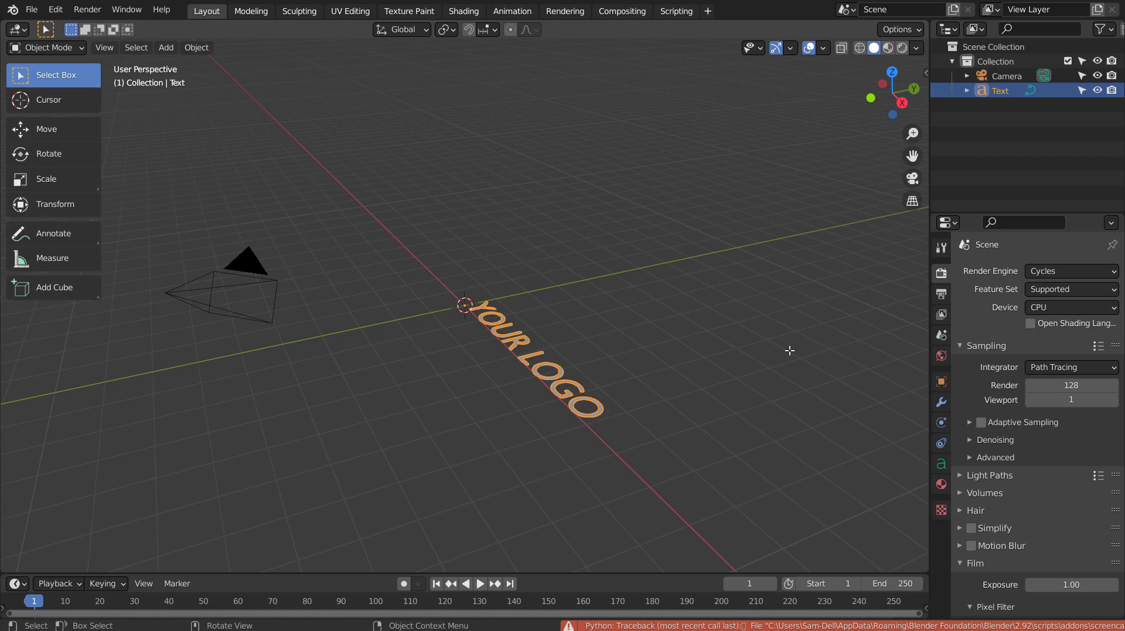
# Turn on the Screencast Keys display from the sidebar and hide the sidebar again
pyautogui.press('n')
pyautogui.click(920, 246)
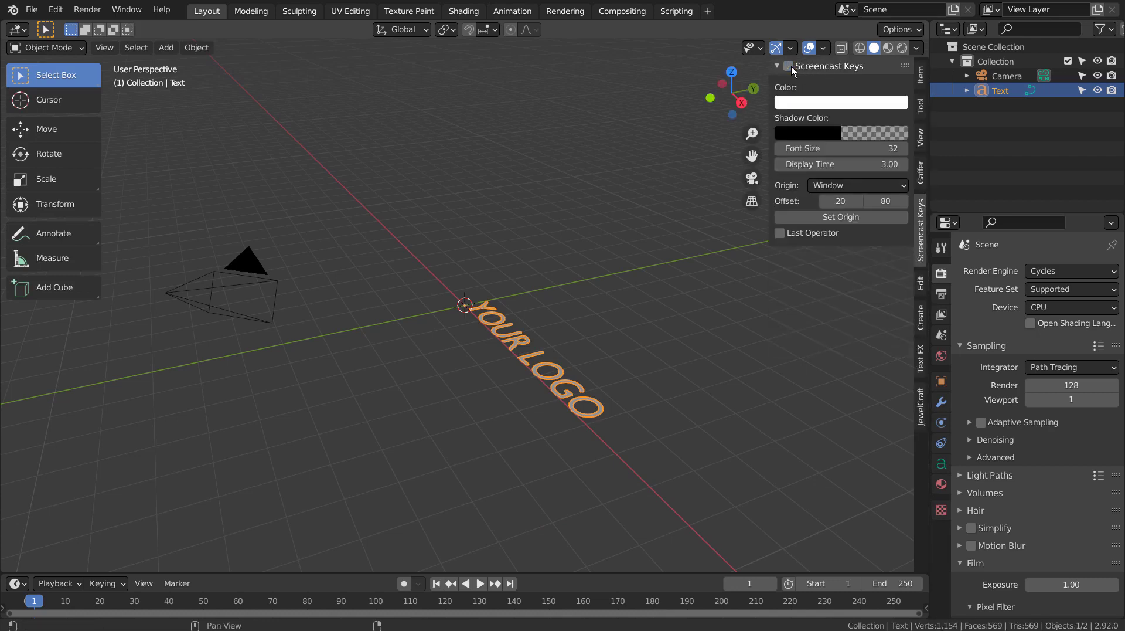
pyautogui.click(790, 66)
pyautogui.click(921, 75)
pyautogui.press('n')
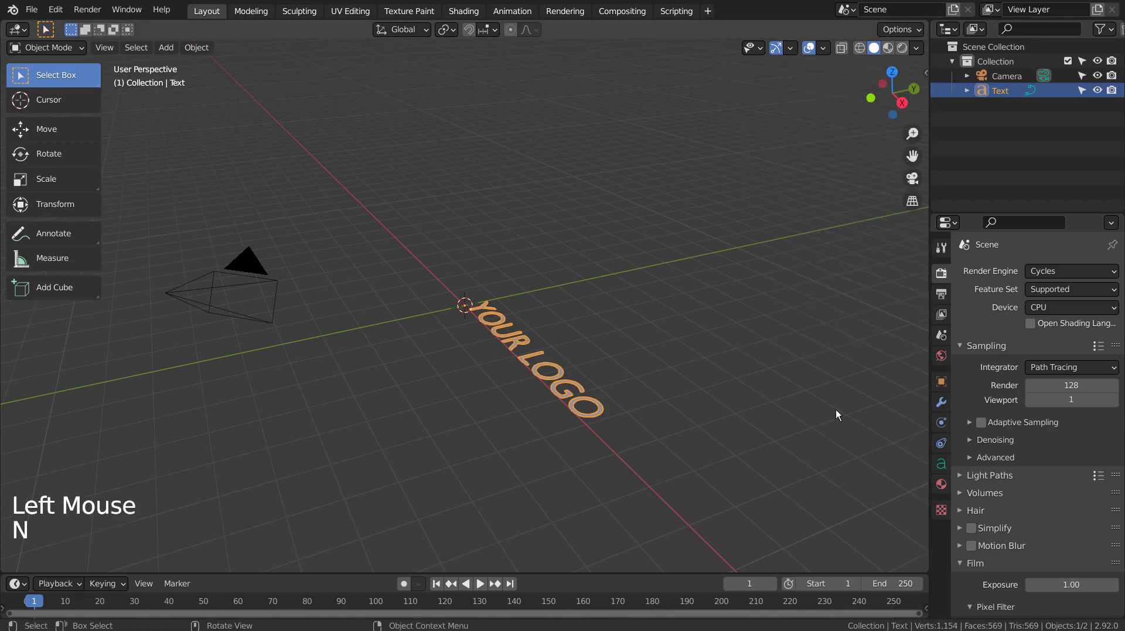
# Rotate the text object 90 degrees about the global X axis so it stands upright
pyautogui.write('rx')
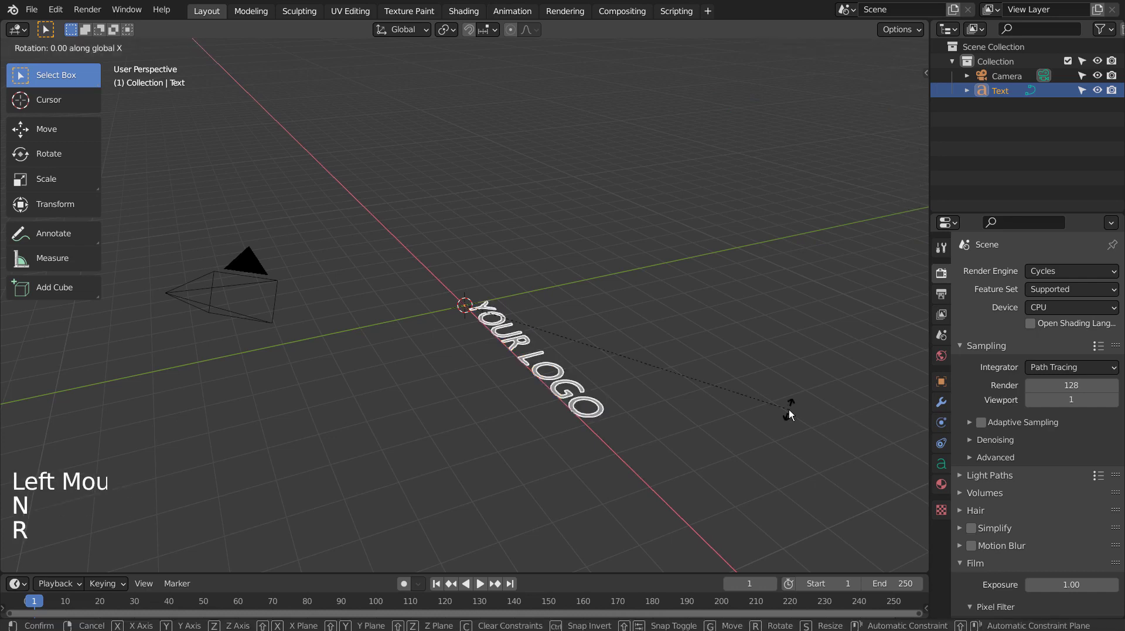
pyautogui.write('90')
pyautogui.press('Return')
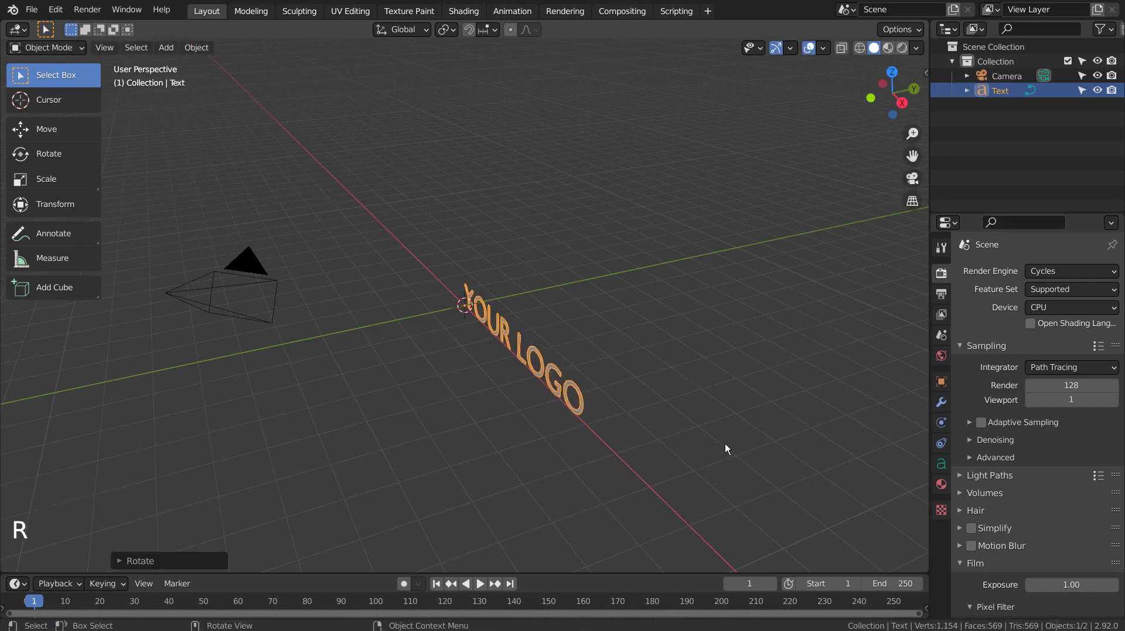
# Load ObelixProBIt-cyr.ttf from the Windows Fonts folder as the text's regular font
pyautogui.moveTo(725, 443); pyautogui.dragTo(747, 396, button='middle')
pyautogui.click(941, 463)
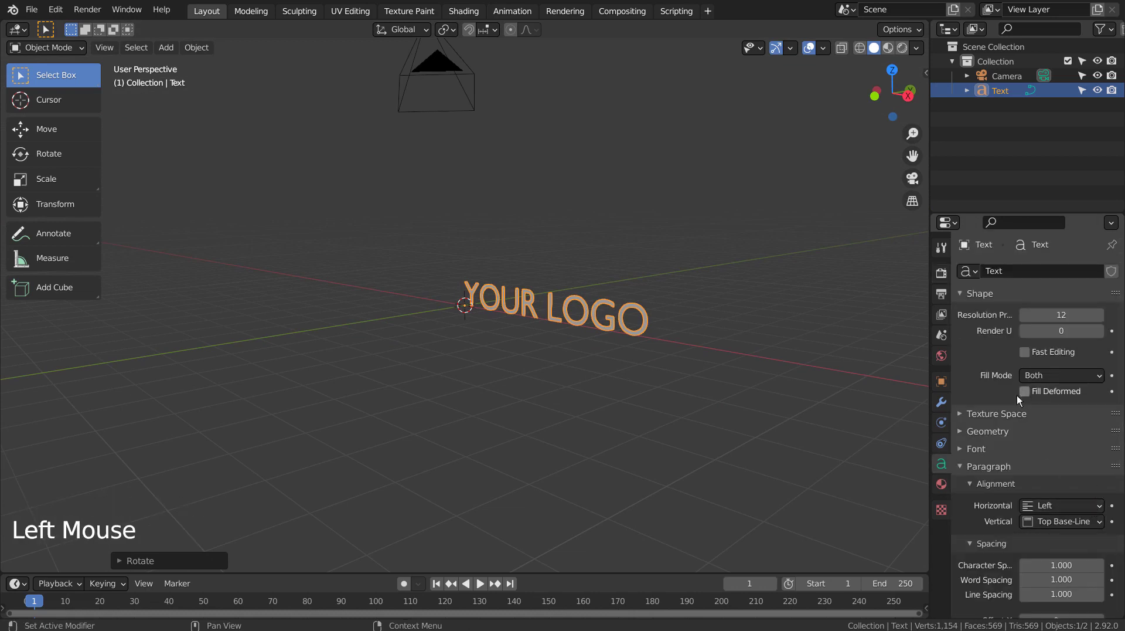
pyautogui.click(973, 448)
pyautogui.click(1097, 470)
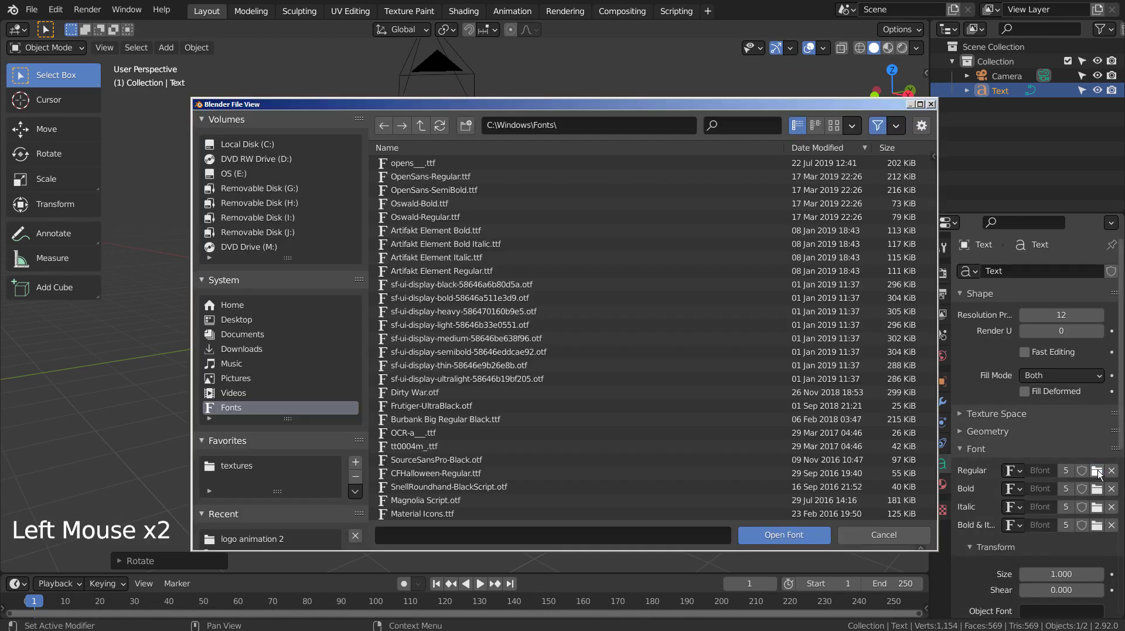
pyautogui.scroll(-10, 822, 338)
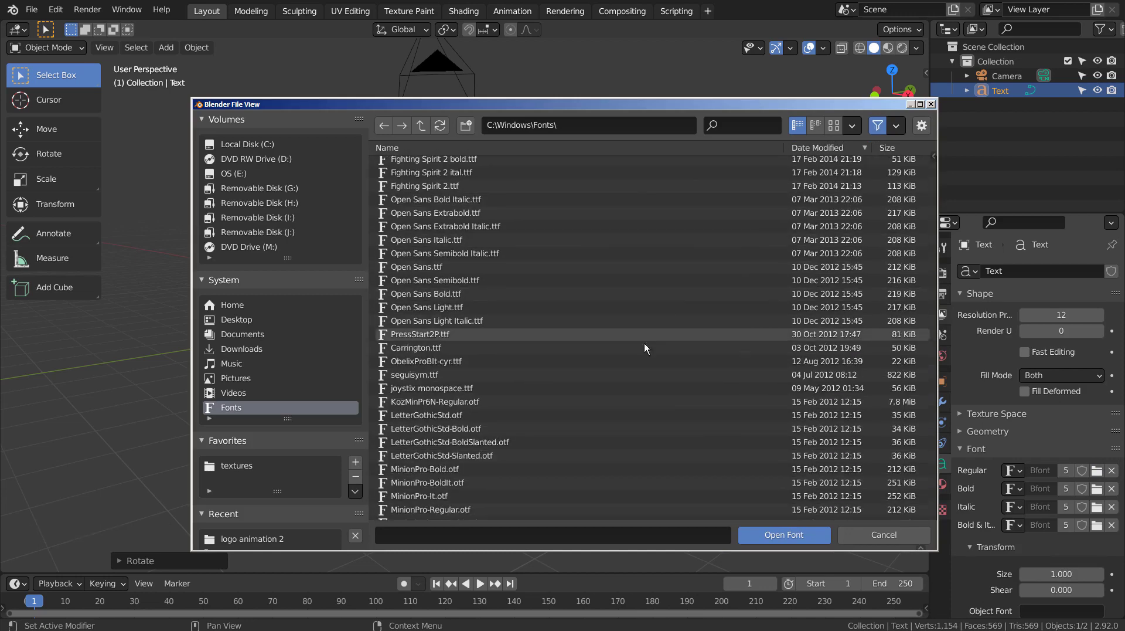
pyautogui.click(441, 361)
pyautogui.click(784, 535)
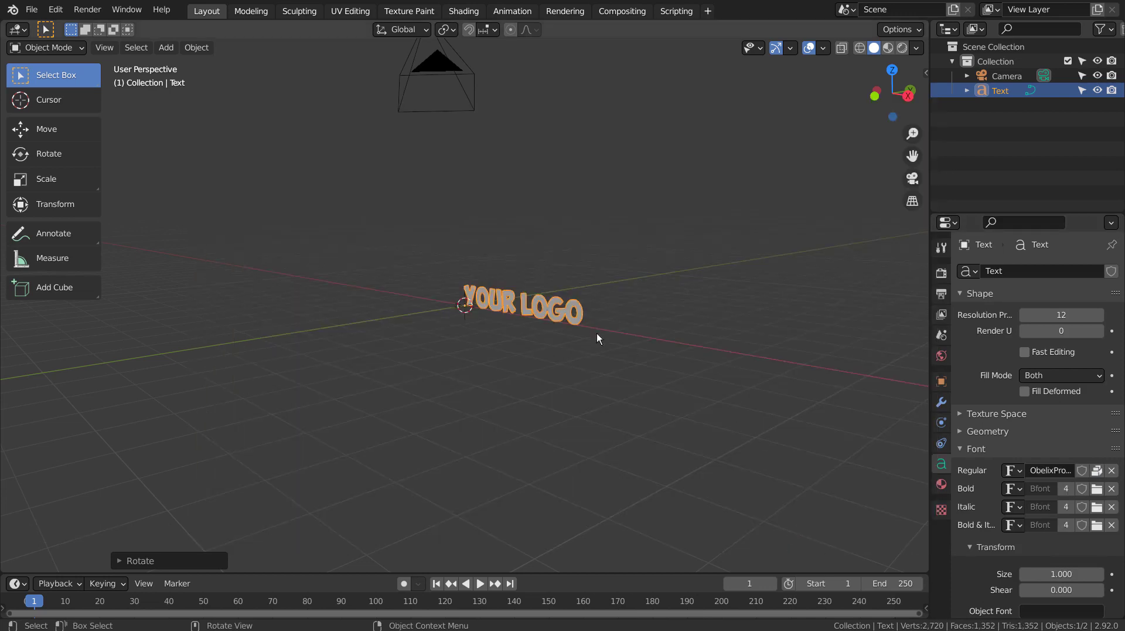
# Give the text an extrusion of 0.07 m and a round bevel with a depth of 0.005 m
pyautogui.scroll(7, 578, 332)
pyautogui.moveTo(678, 357); pyautogui.dragTo(714, 415, button='middle')
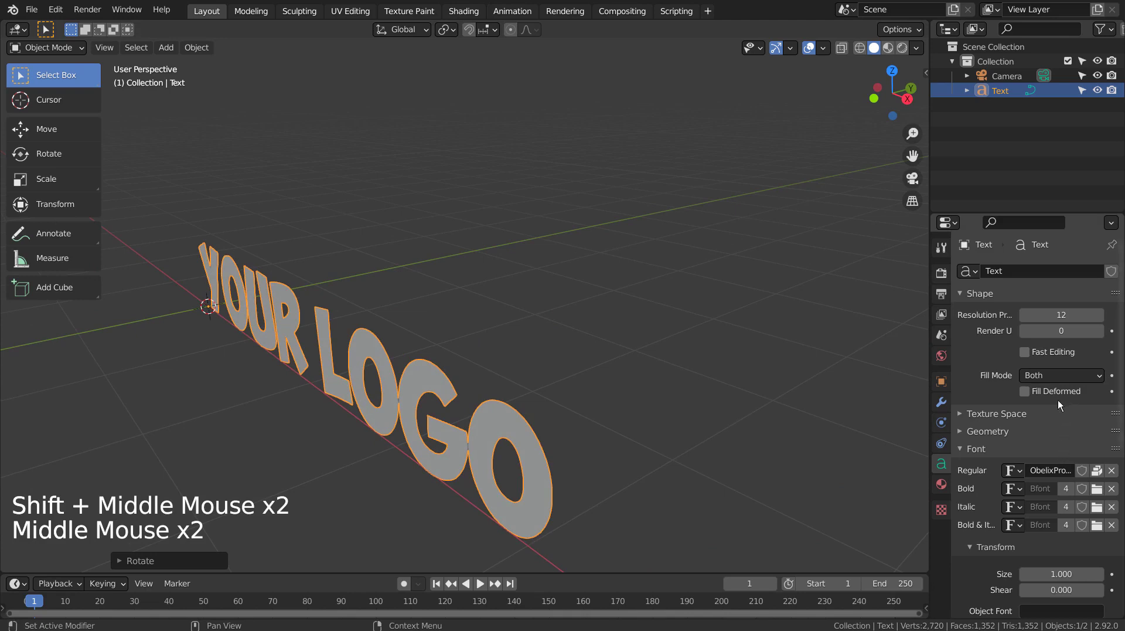
pyautogui.click(961, 431)
pyautogui.moveTo(1062, 469); pyautogui.dragTo(1083, 468)
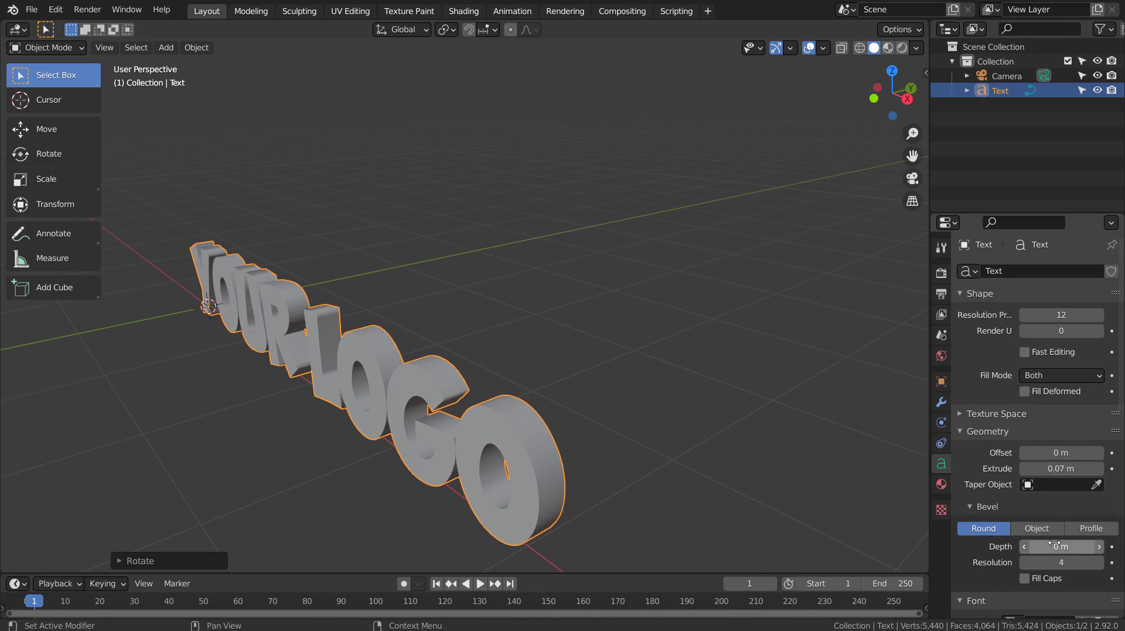
pyautogui.moveTo(1055, 543); pyautogui.dragTo(1067, 543)
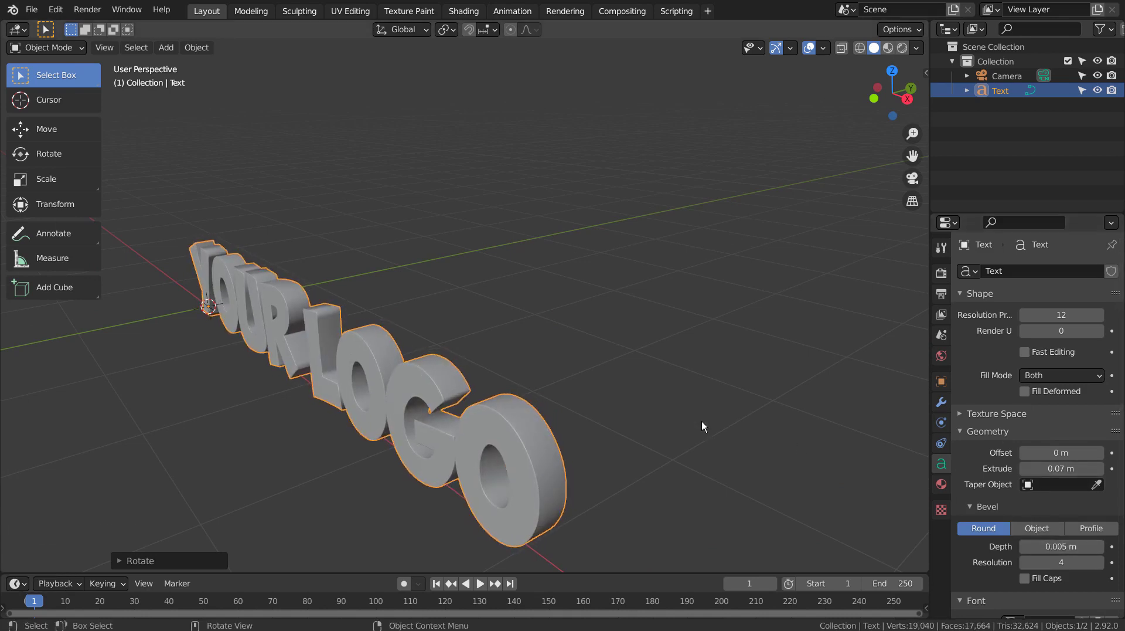
# In front view, move the text along the X axis until it is horizontally centred on the world origin
pyautogui.moveTo(701, 421); pyautogui.dragTo(785, 392, button='middle')
pyautogui.click(512, 424)
pyautogui.press('KP_1')
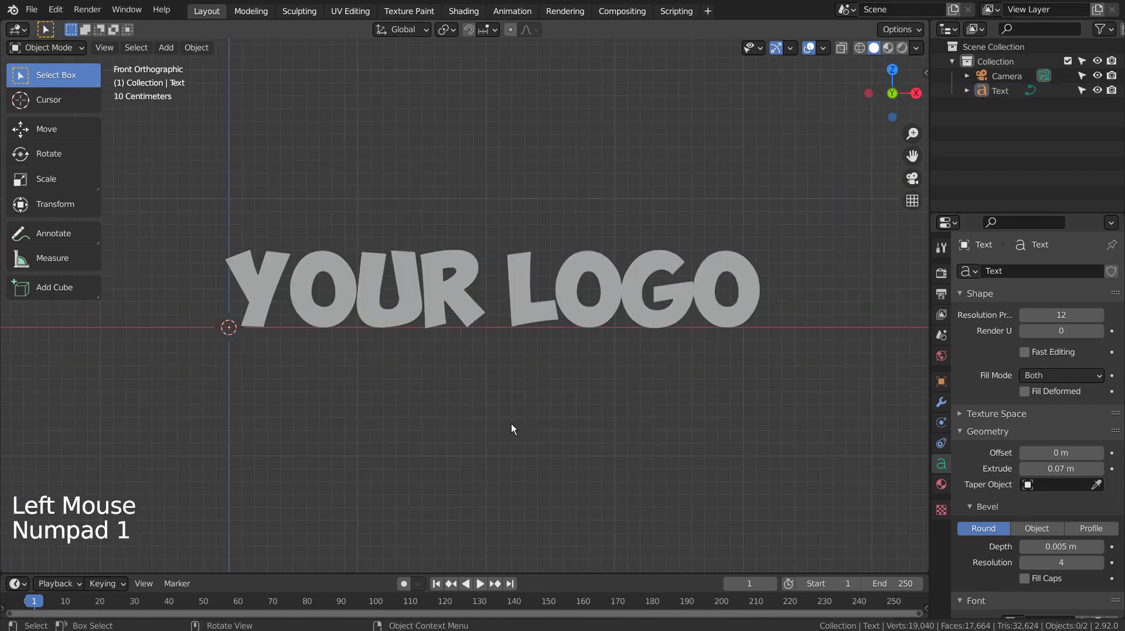
pyautogui.click(463, 299)
pyautogui.press('g')
pyautogui.press('x')
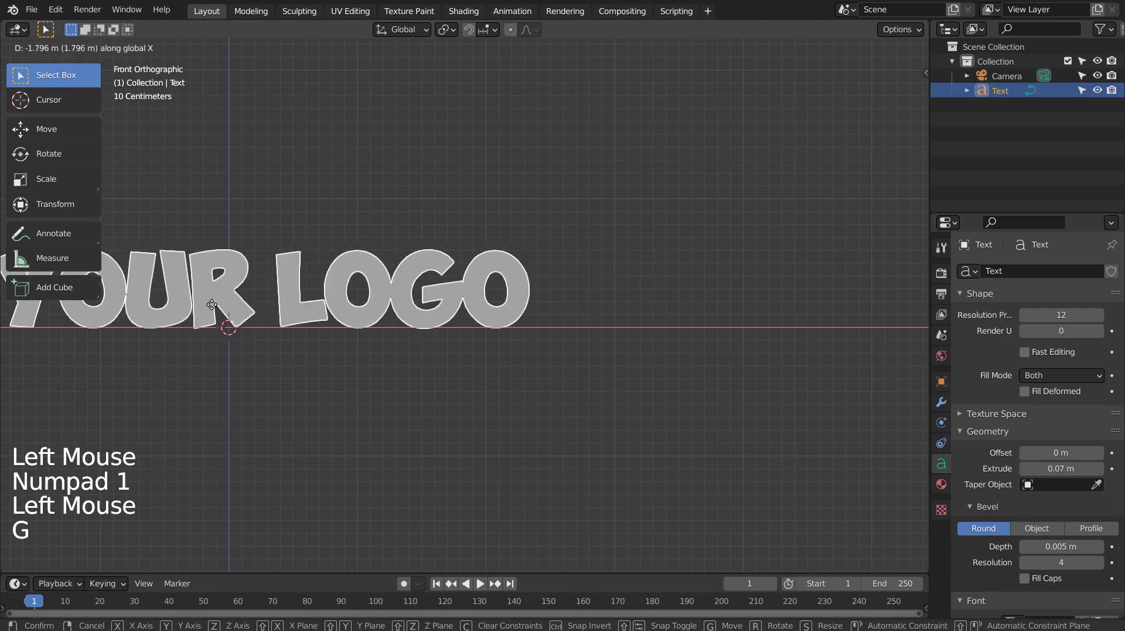
pyautogui.click(217, 305)
pyautogui.keyDown('shift'); pyautogui.moveTo(289, 327); pyautogui.dragTo(520, 371, button='middle'); pyautogui.keyUp('shift')
pyautogui.press('g')
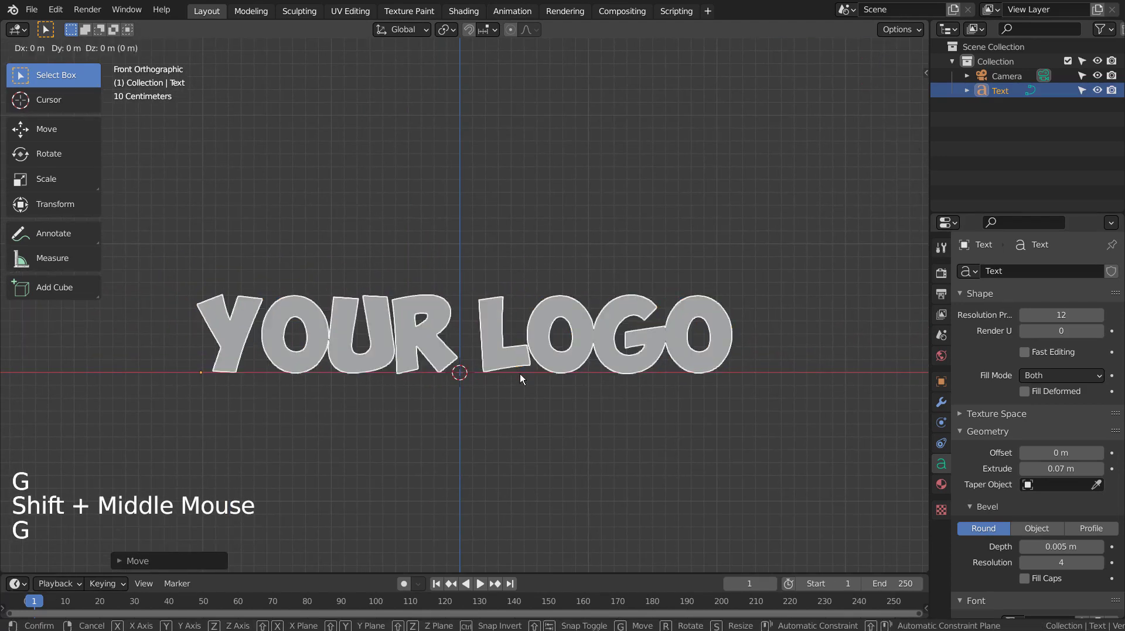
pyautogui.press('x')
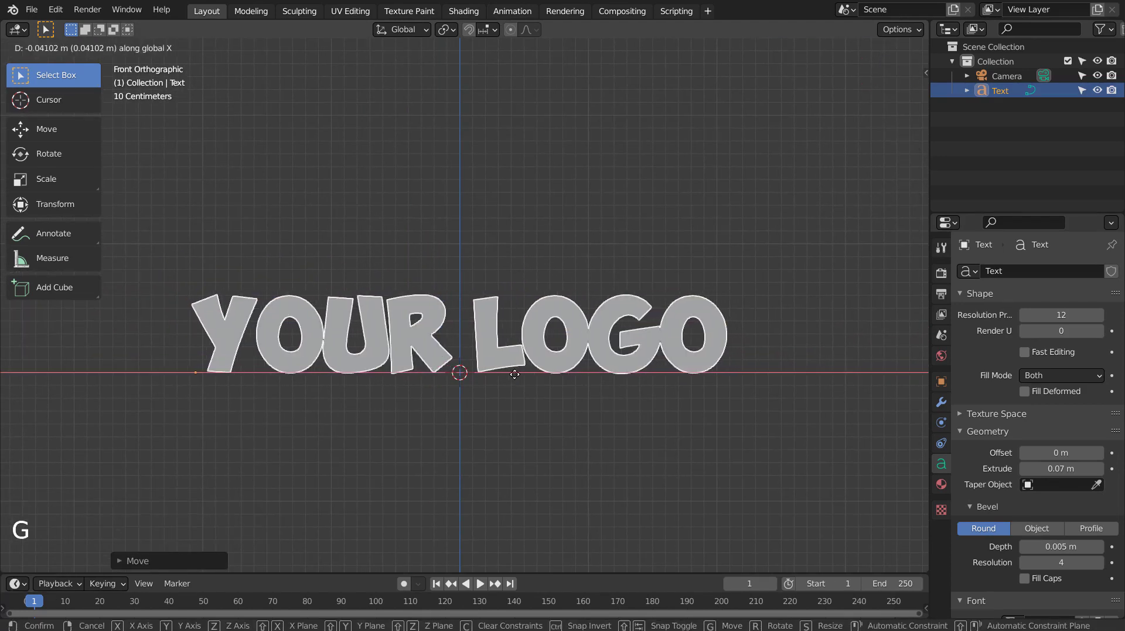
pyautogui.click(512, 375)
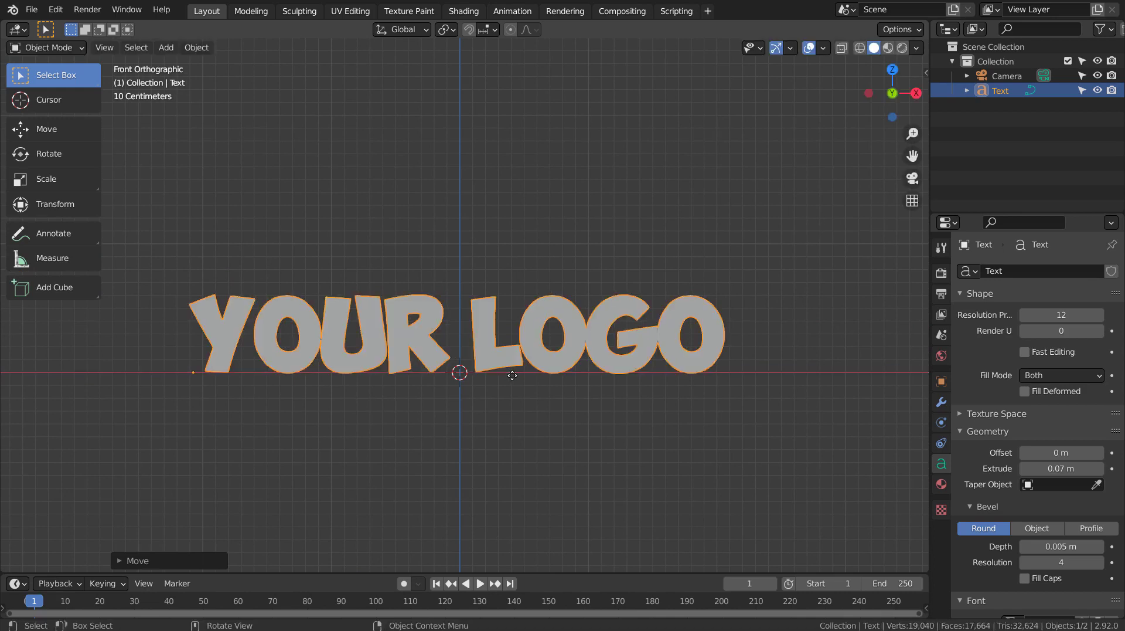
# Set the text object's origin to the 3D cursor
pyautogui.click(196, 47)
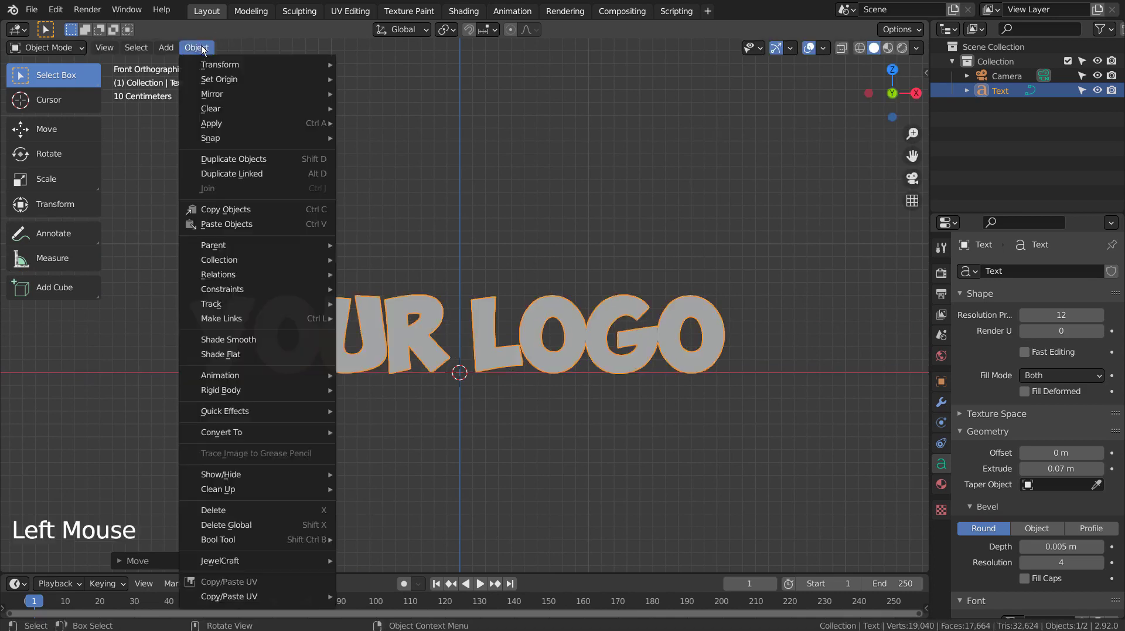
pyautogui.moveTo(220, 80)
pyautogui.click(420, 111)
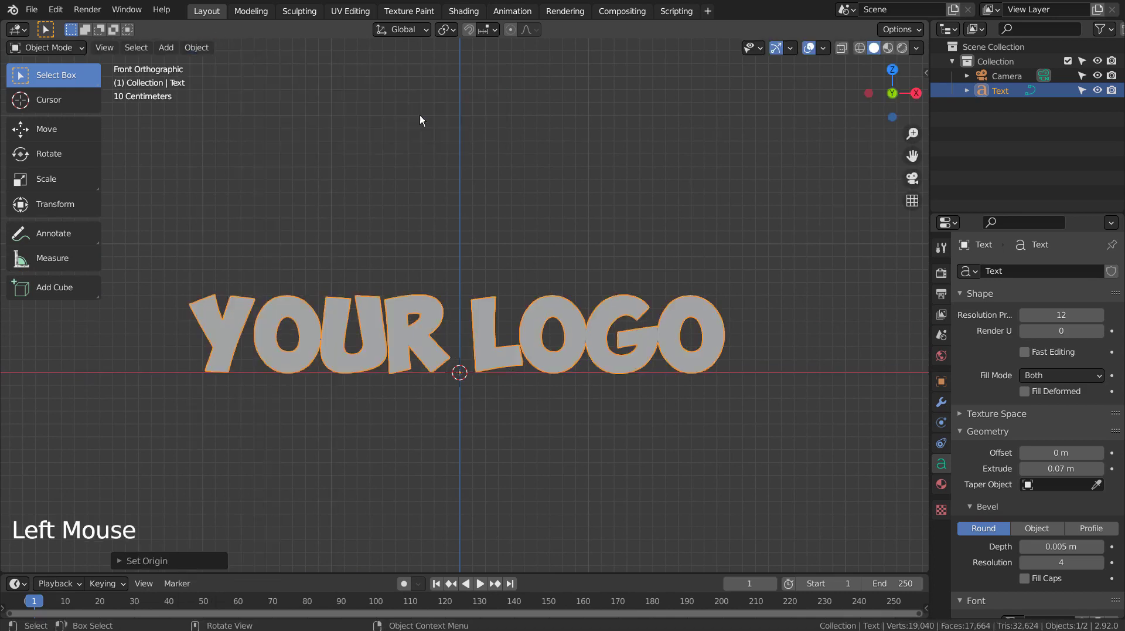
# Move the text down about 0.3 m along the Z axis so it is vertically centred on the X axis line
pyautogui.click(548, 419)
pyautogui.click(497, 361)
pyautogui.press('g')
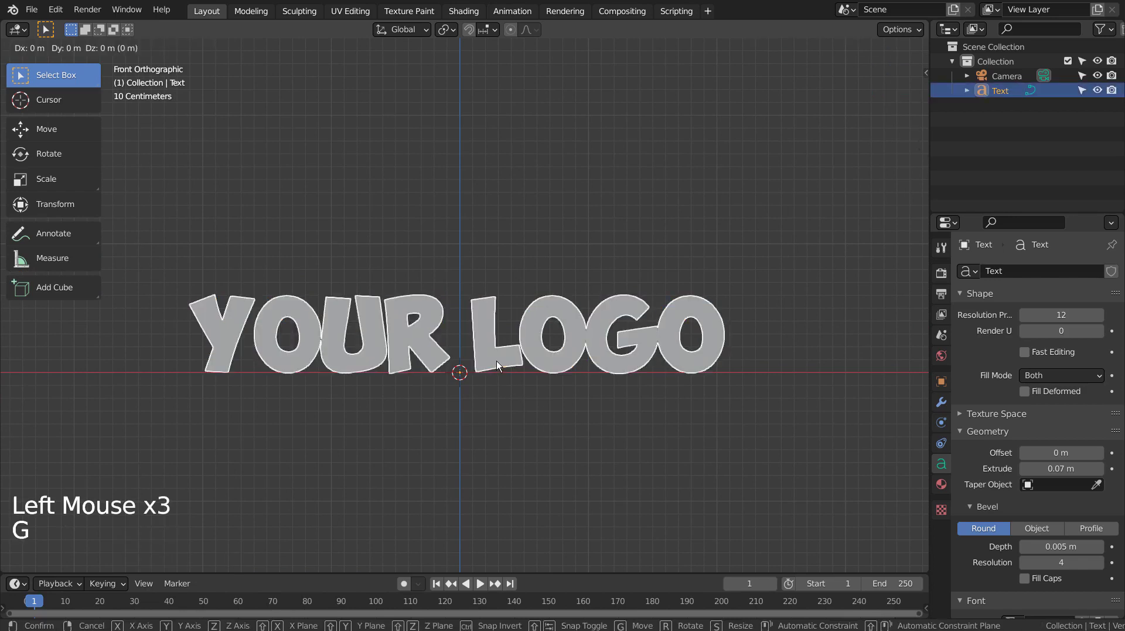
pyautogui.press('z')
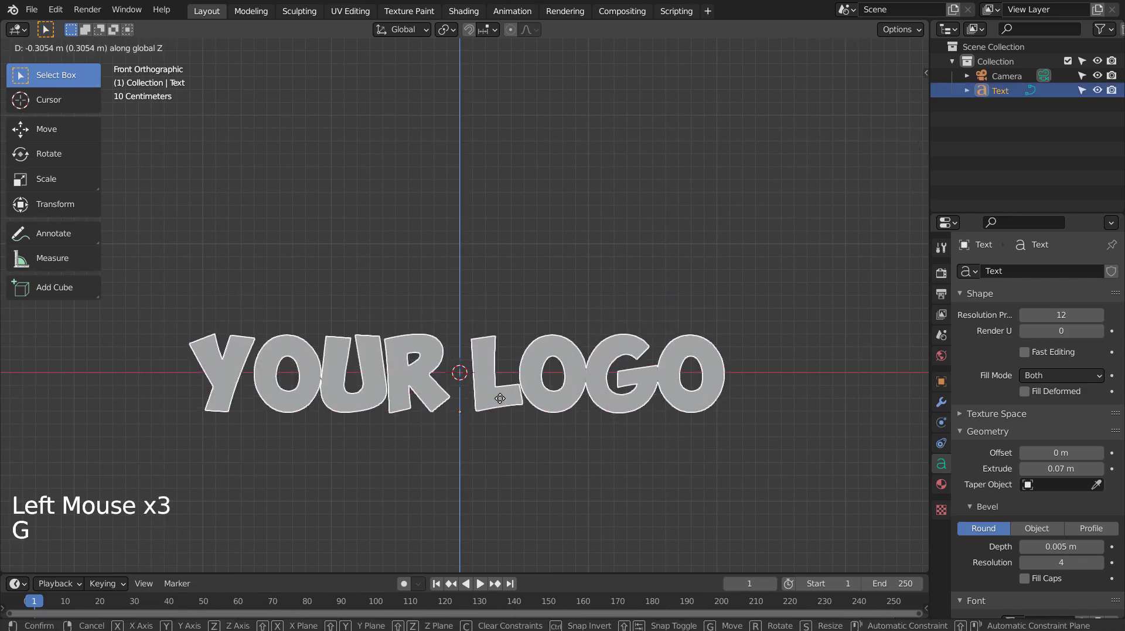
pyautogui.click(501, 398)
# Set the text object's origin to its geometry
pyautogui.click(196, 50)
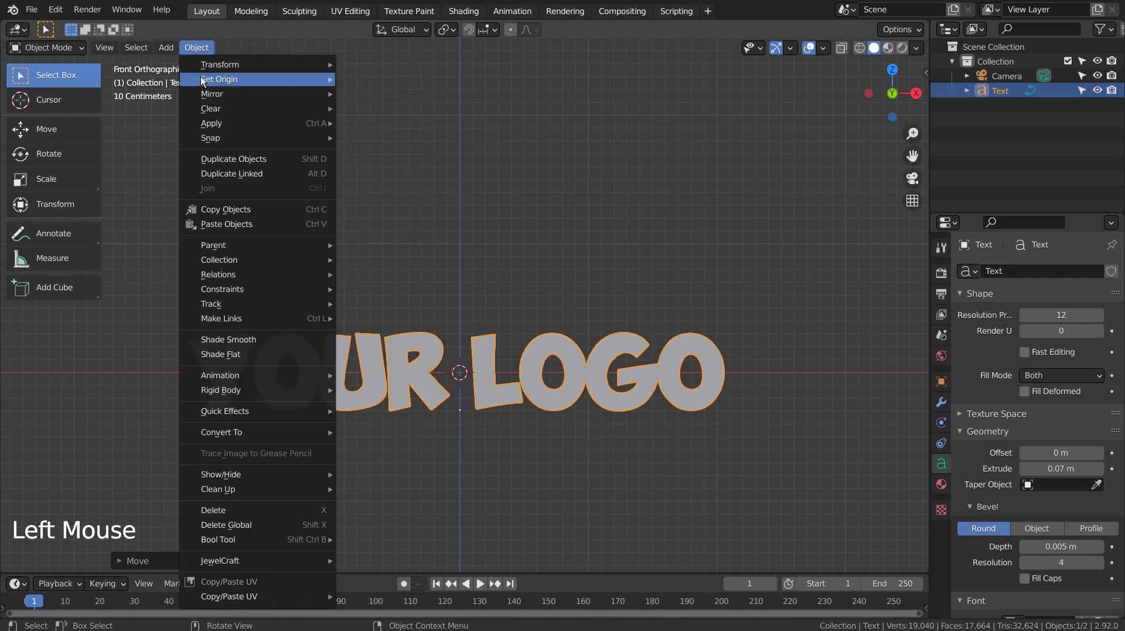
pyautogui.moveTo(203, 81)
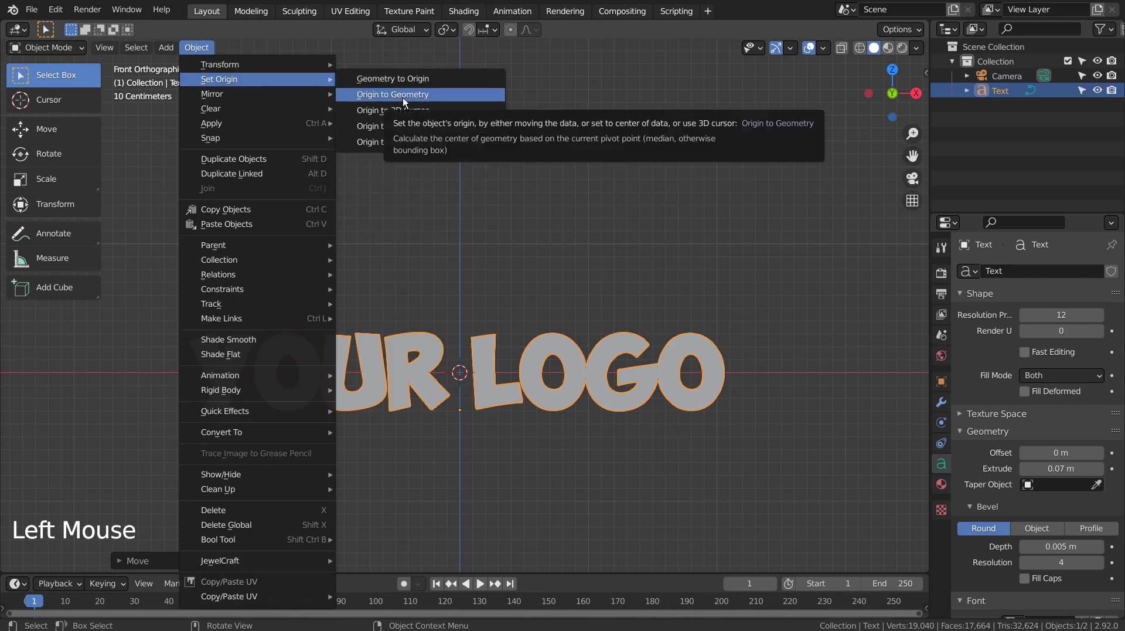
pyautogui.click(403, 97)
# Add a mesh plane at the world origin and rotate it 90 degrees about the X axis
pyautogui.click(522, 216)
pyautogui.hotkey('shift', 'a')
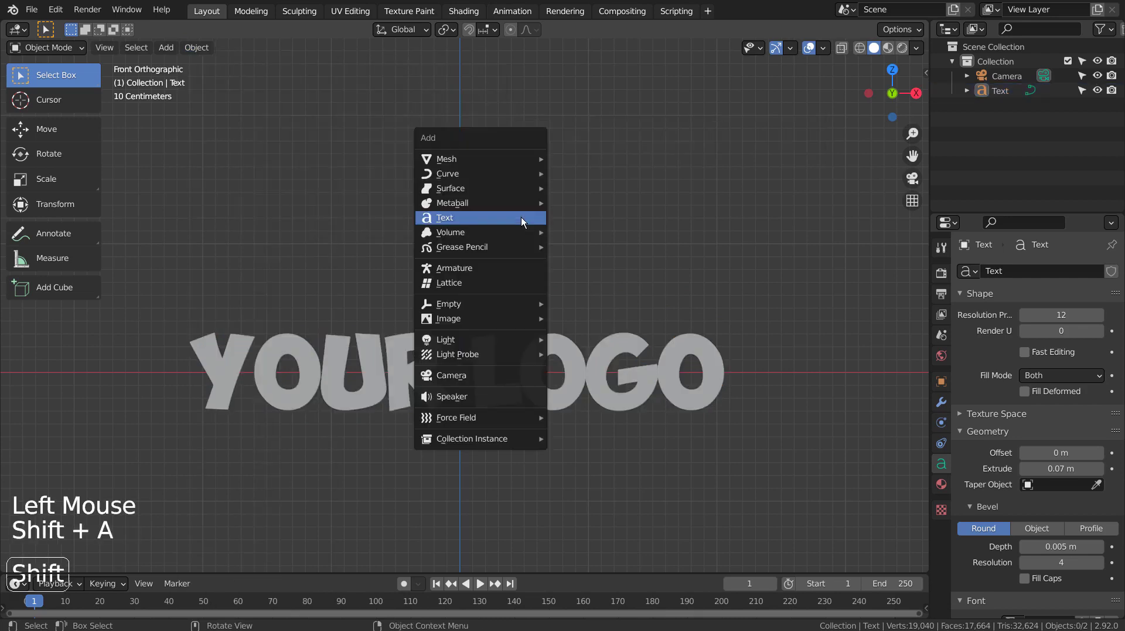
pyautogui.moveTo(519, 157)
pyautogui.click(594, 153)
pyautogui.write('rx')
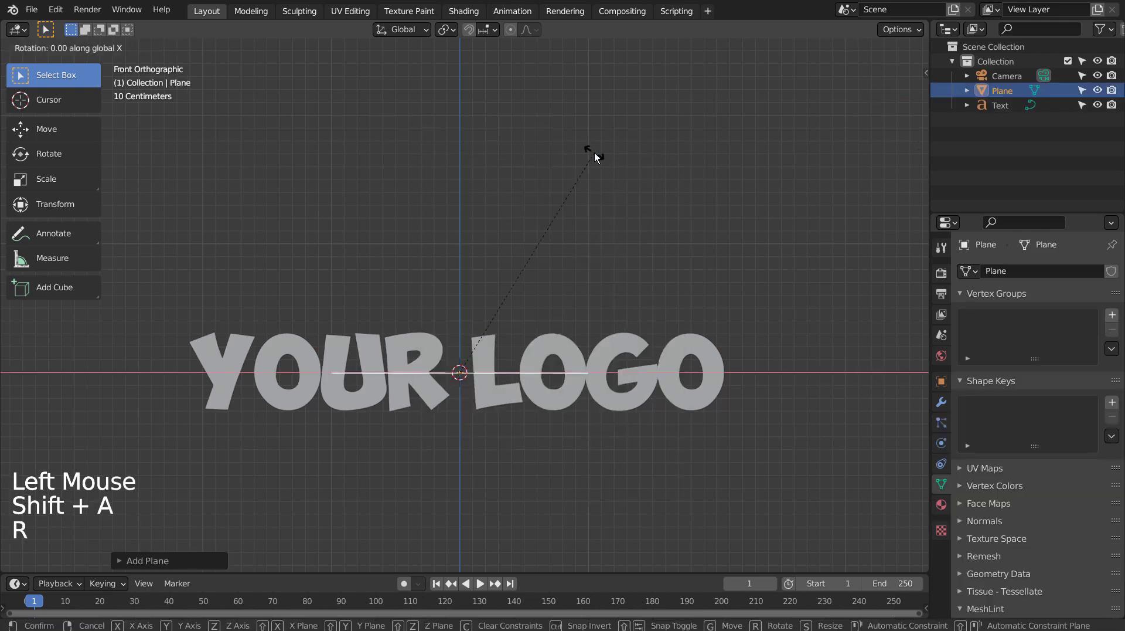
pyautogui.write('90')
pyautogui.press('Return')
# Scale the plane along X by about 2.2 so it is slightly wider than the text
pyautogui.press('s')
pyautogui.press('x')
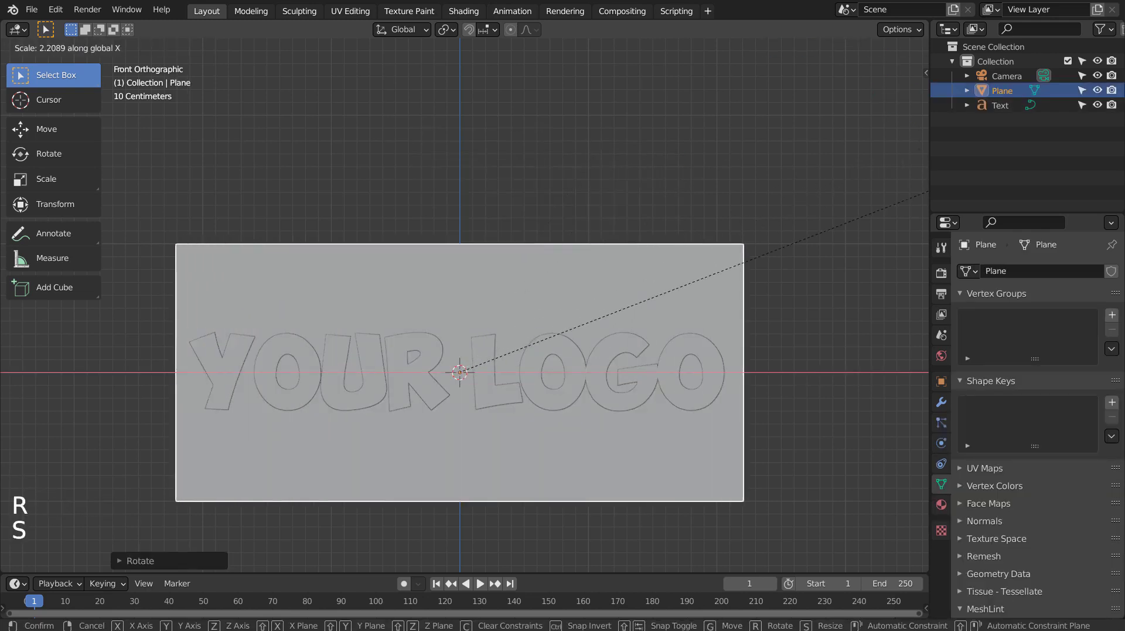
pyautogui.click(929, 191)
# Scale the plane down along Z until it is slightly taller than the text, and apply all its transforms
pyautogui.press('a')
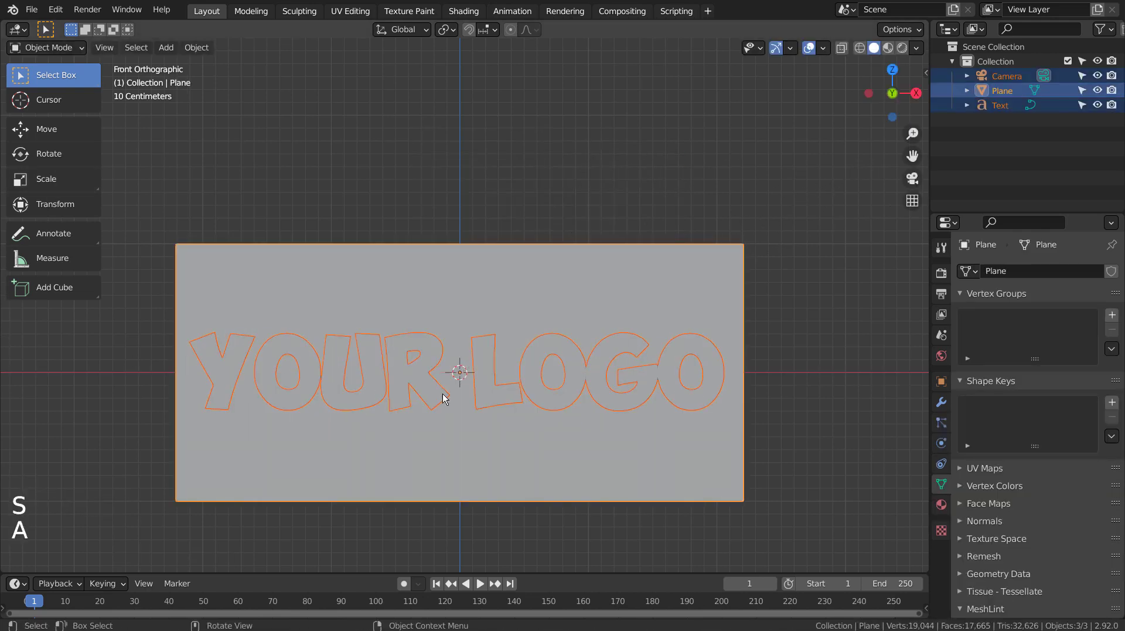
pyautogui.click(446, 319)
pyautogui.press('s')
pyautogui.press('z')
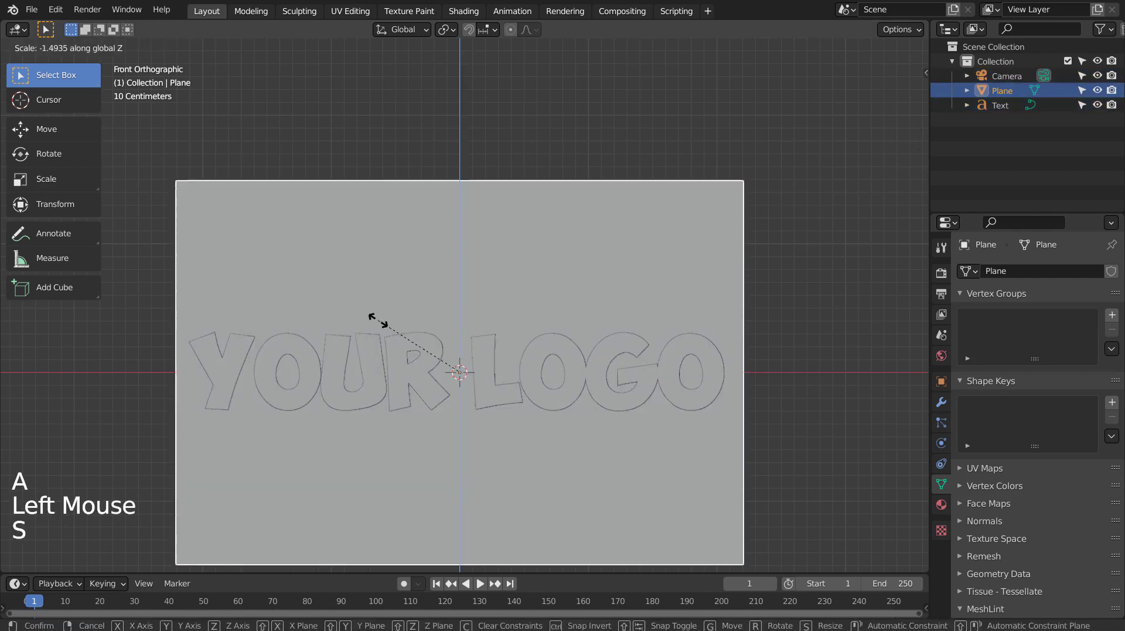
pyautogui.click(463, 354)
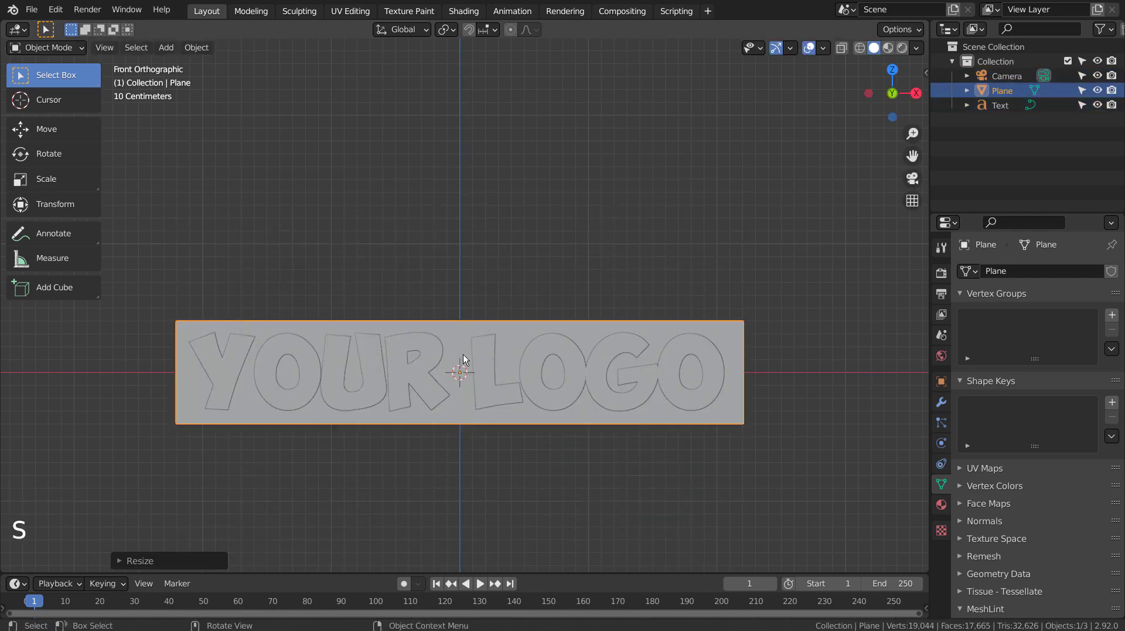
pyautogui.hotkey('ctrl', 'a')
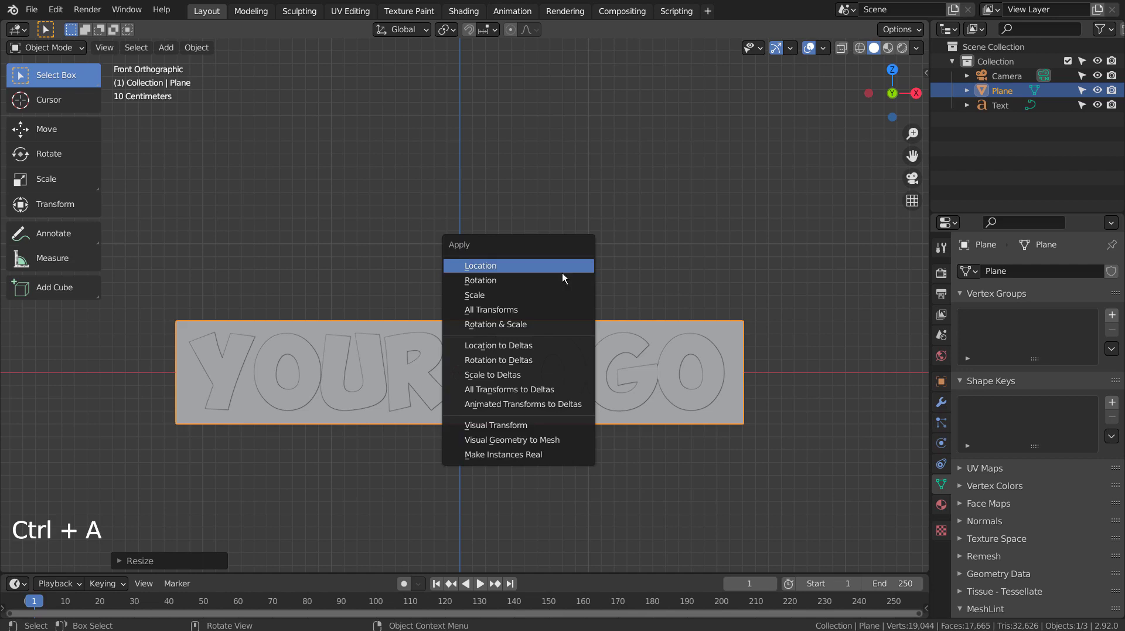
pyautogui.click(551, 309)
# Subdivide the plane in Edit Mode with 15 cuts
pyautogui.press('Tab')
pyautogui.press('Tab')
pyautogui.press('Tab')
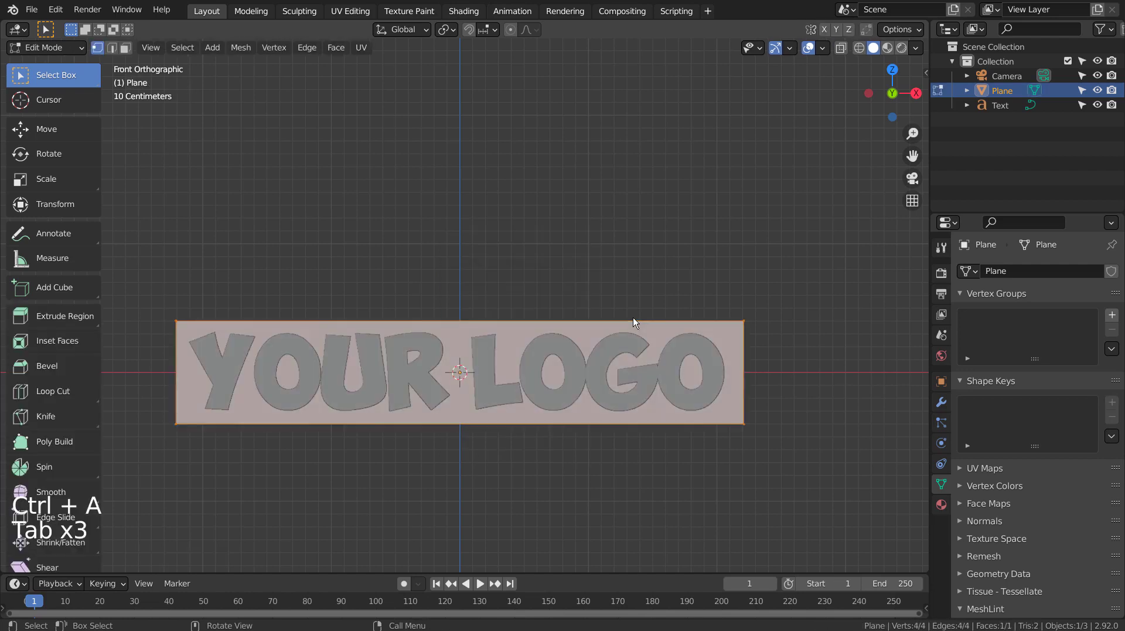
pyautogui.rightClick(633, 318)
pyautogui.click(633, 318)
pyautogui.click(196, 563)
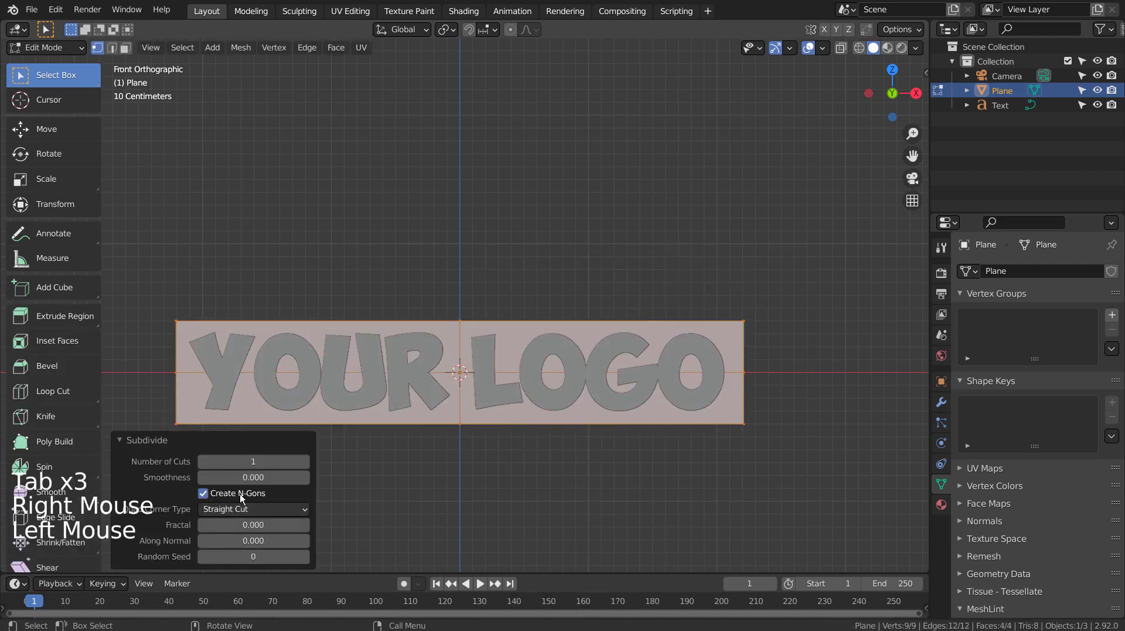
pyautogui.moveTo(254, 461); pyautogui.dragTo(302, 462)
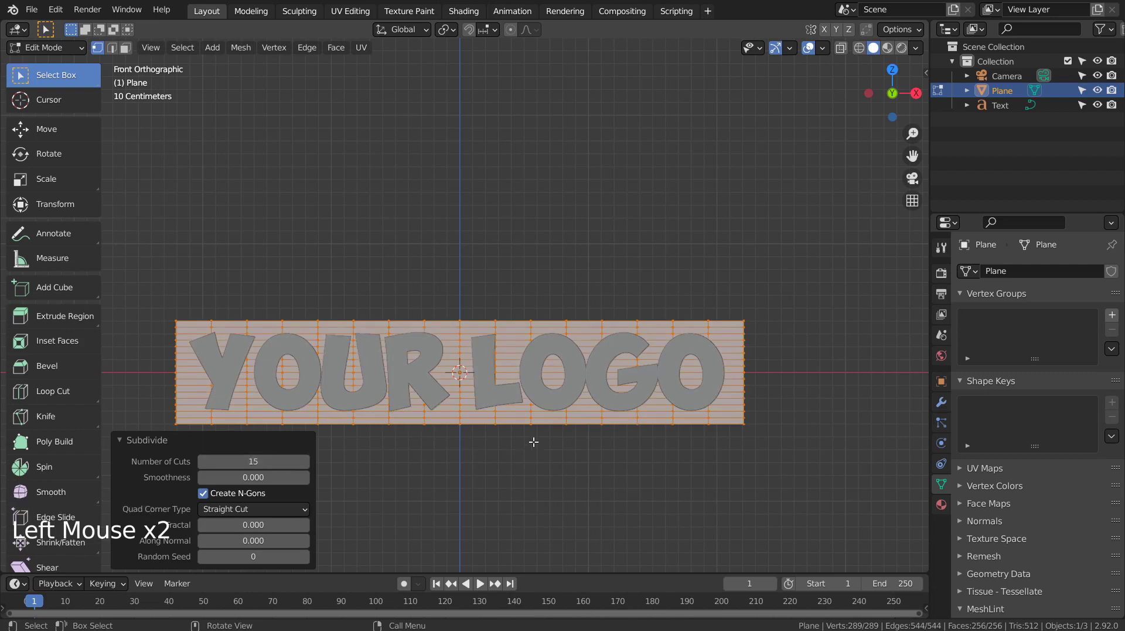
# Turn on proportional editing and select the plane's upper-left corner vertex in Edit Mode
pyautogui.press('Tab')
pyautogui.press('Tab')
pyautogui.click(176, 316)
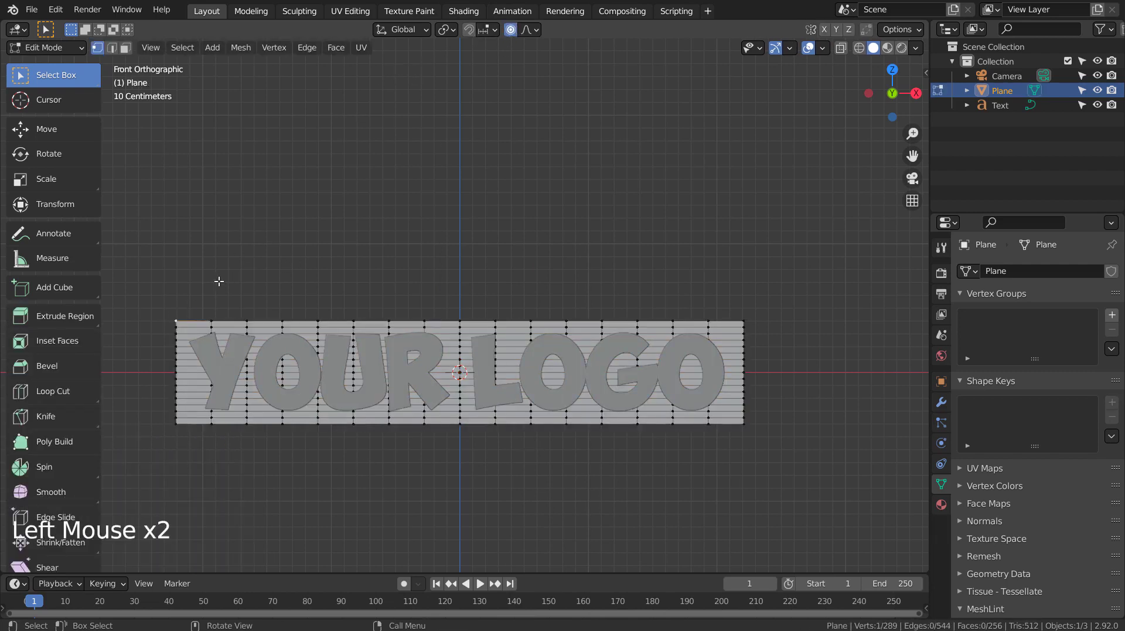
pyautogui.press('g')
pyautogui.click(166, 227)
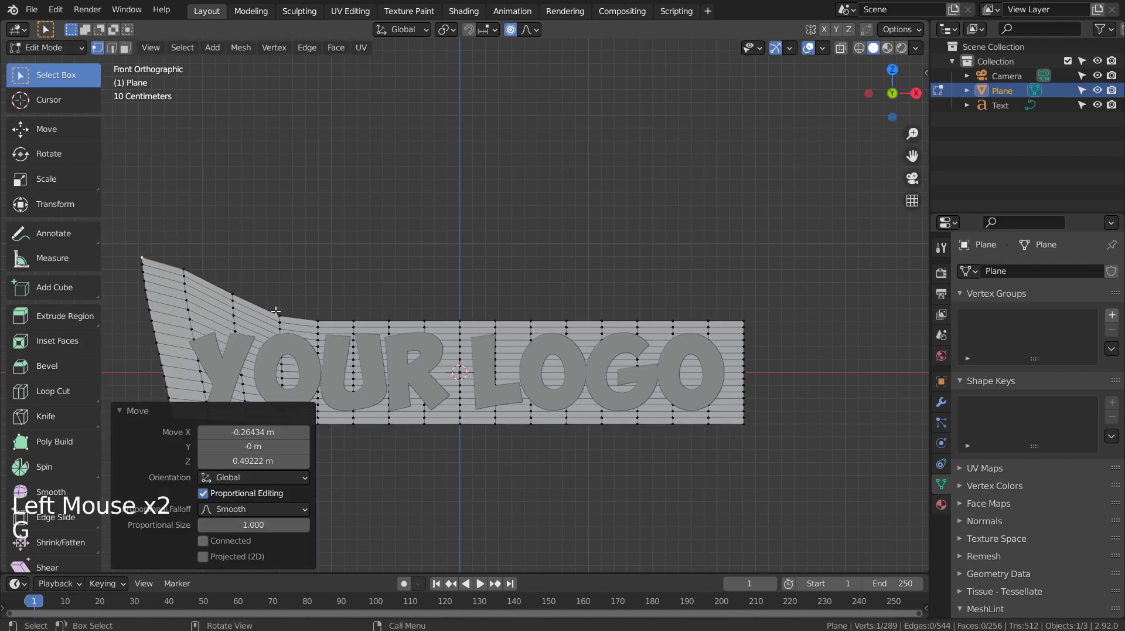
pyautogui.hotkey('ctrl', 'z')
# With a proportional size of about 0.51, pull the upper-left corner outward and raise the top-edge vertex a quarter along about 0.74 m
pyautogui.press('g')
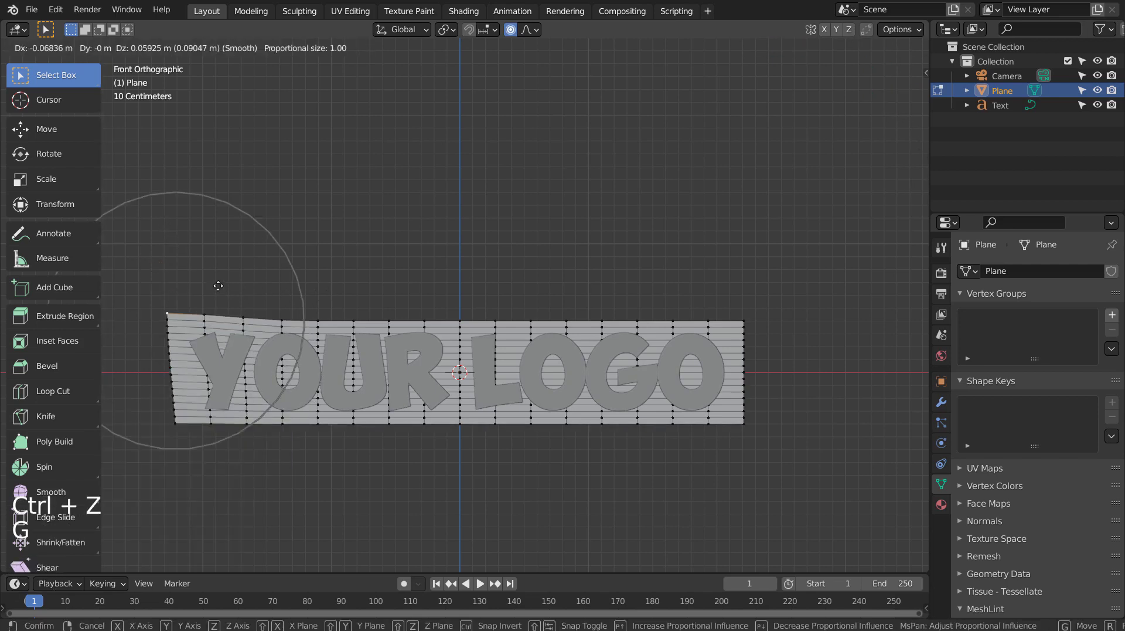
pyautogui.click(189, 245)
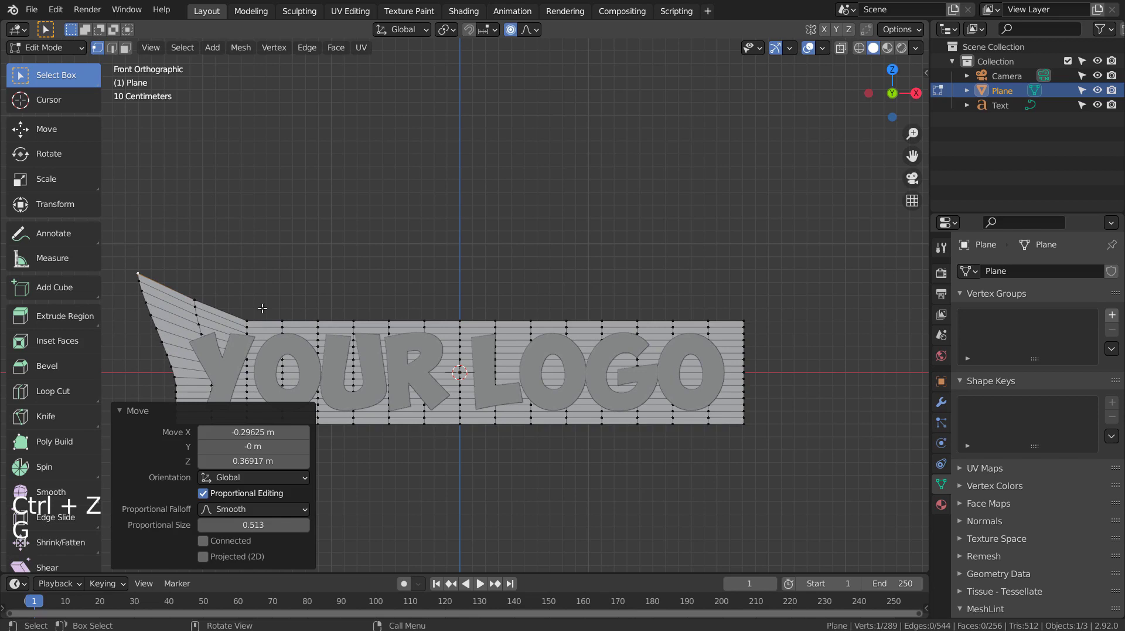
pyautogui.click(310, 320)
pyautogui.press('g')
pyautogui.click(405, 287)
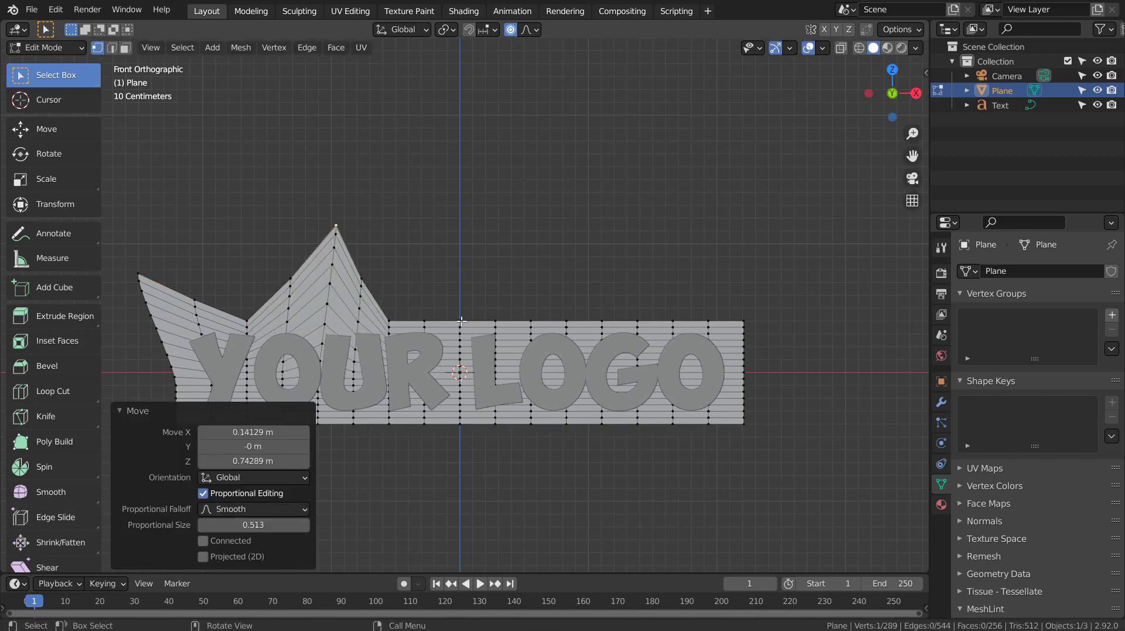
# Pull the top edge's middle and three-quarter vertices and the upper-right corner up about 0.7 to 0.8 m into spikes
pyautogui.click(461, 321)
pyautogui.press('g')
pyautogui.click(497, 240)
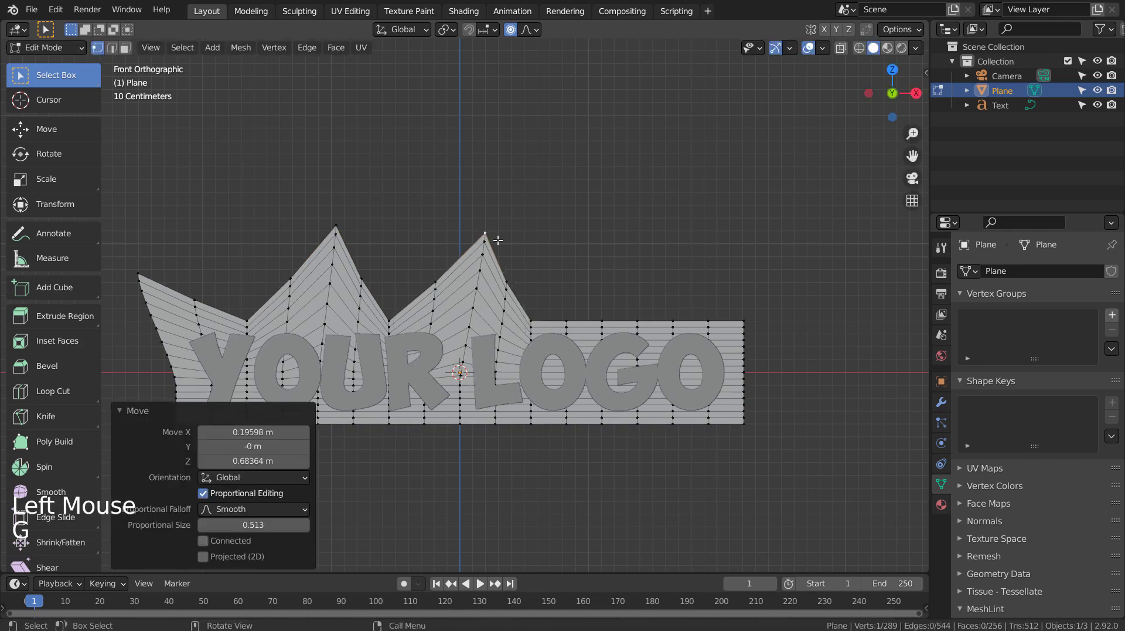
pyautogui.click(602, 320)
pyautogui.press('g')
pyautogui.click(608, 220)
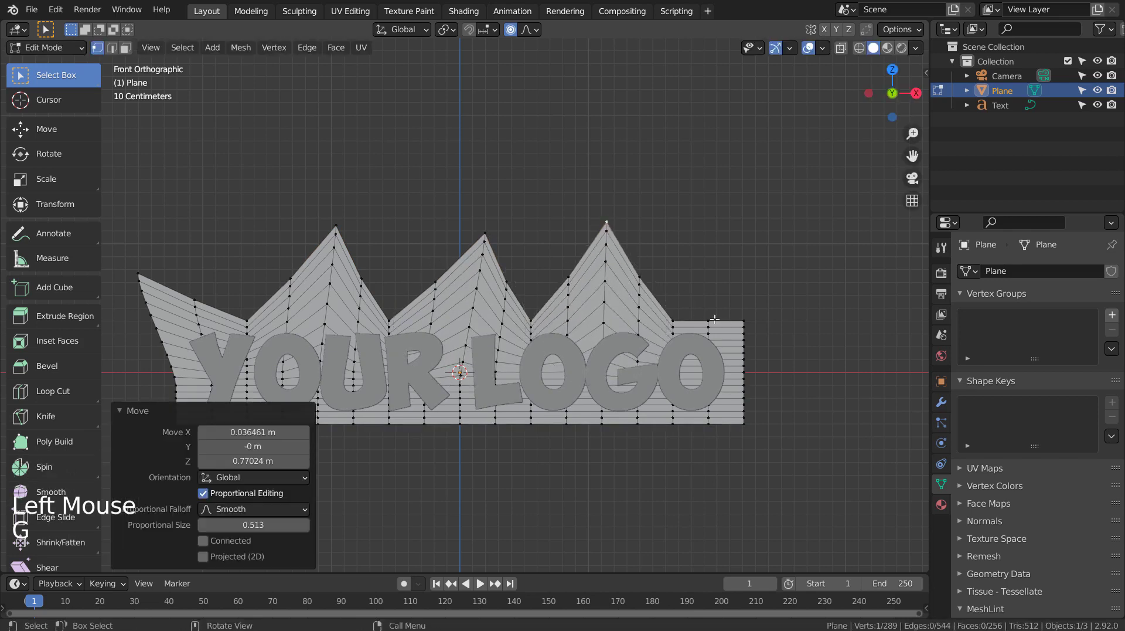
pyautogui.click(746, 322)
pyautogui.press('g')
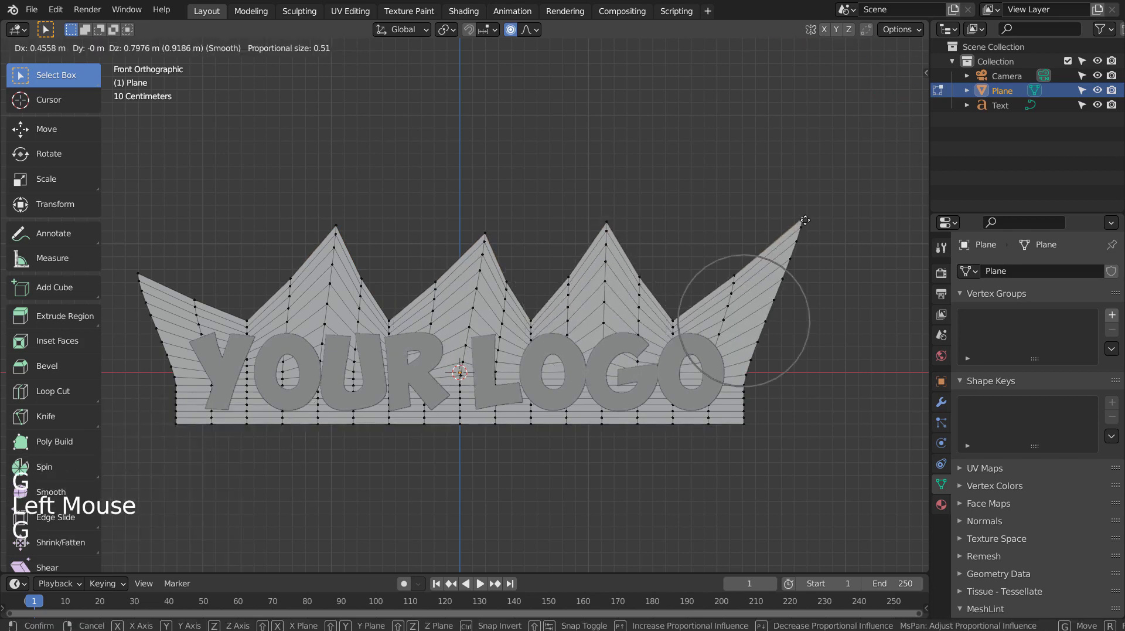
pyautogui.click(801, 220)
pyautogui.click(749, 374)
pyautogui.press('g')
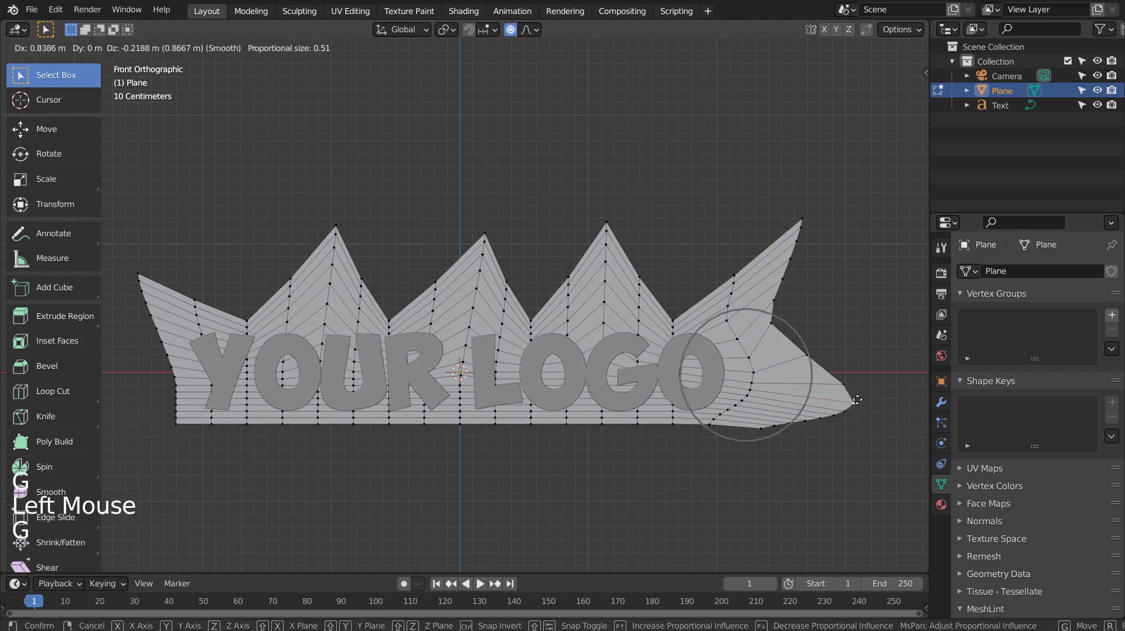
pyautogui.click(816, 381)
pyautogui.hotkey('ctrl', 'z')
# Pull the lower-right corner outward and downward, and the bottom-edge vertex below the G straight down into a spike
pyautogui.click(748, 423)
pyautogui.press('g')
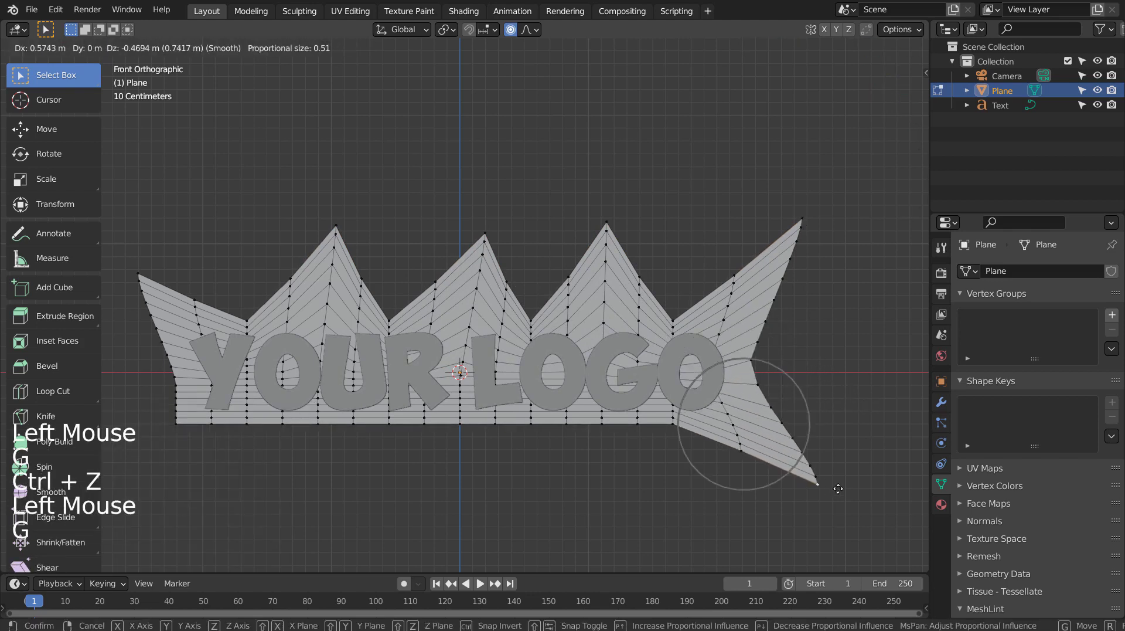
pyautogui.click(712, 472)
pyautogui.click(603, 423)
pyautogui.press('g')
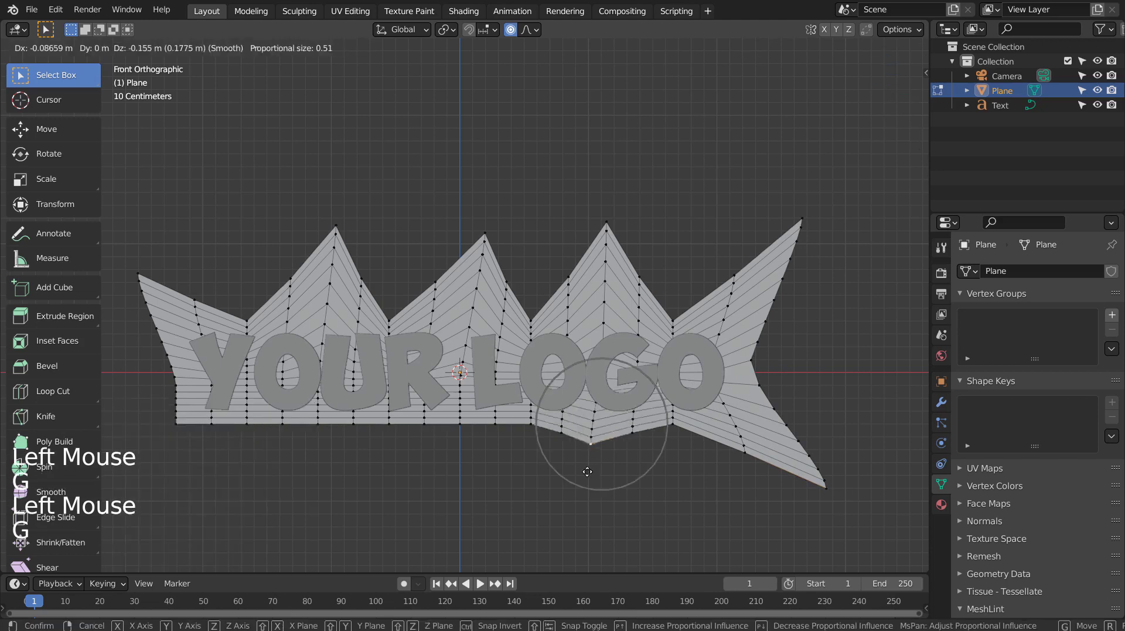
pyautogui.click(589, 524)
# Pull the bottom edge's middle vertex and the one a quarter along from its left end down about 0.85 m into spikes
pyautogui.click(462, 424)
pyautogui.press('g')
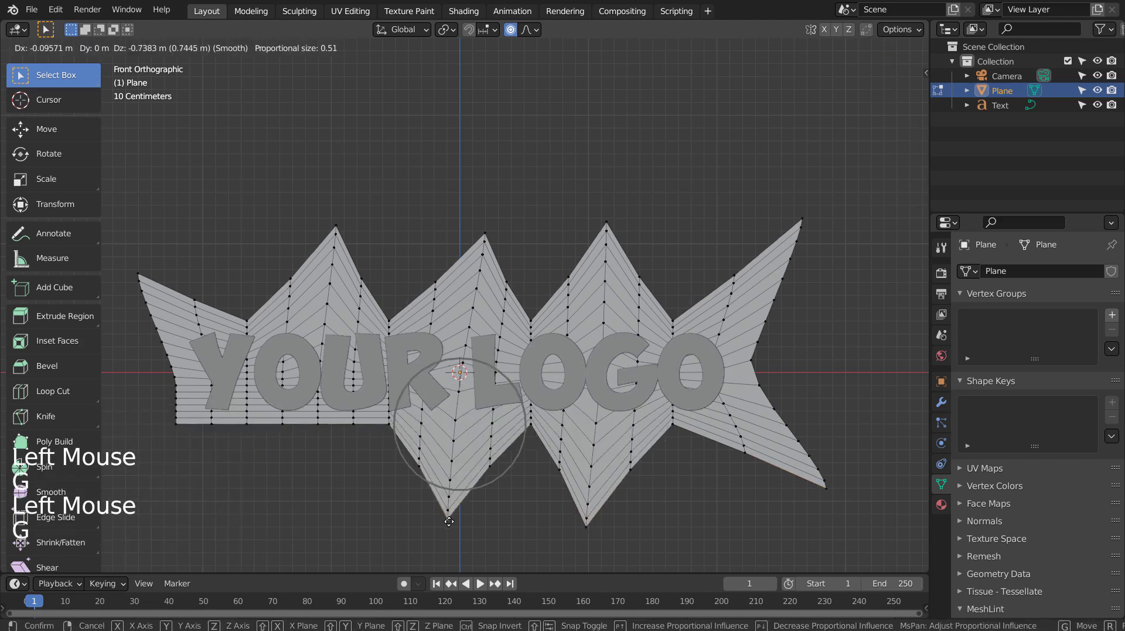
pyautogui.click(449, 536)
pyautogui.click(318, 427)
pyautogui.press('g')
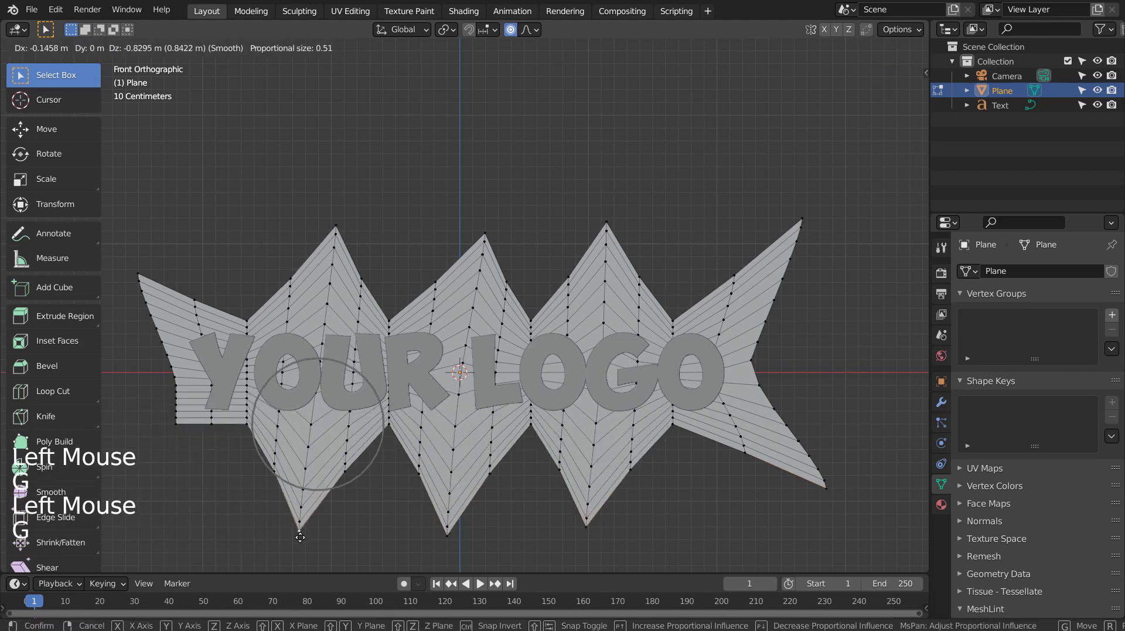
pyautogui.click(300, 535)
# Pull the lower-left corner vertex outward about 0.4 m in X and down about 0.4 m, and leave Edit Mode
pyautogui.keyDown('shift'); pyautogui.moveTo(479, 449); pyautogui.dragTo(469, 425, button='middle'); pyautogui.keyUp('shift')
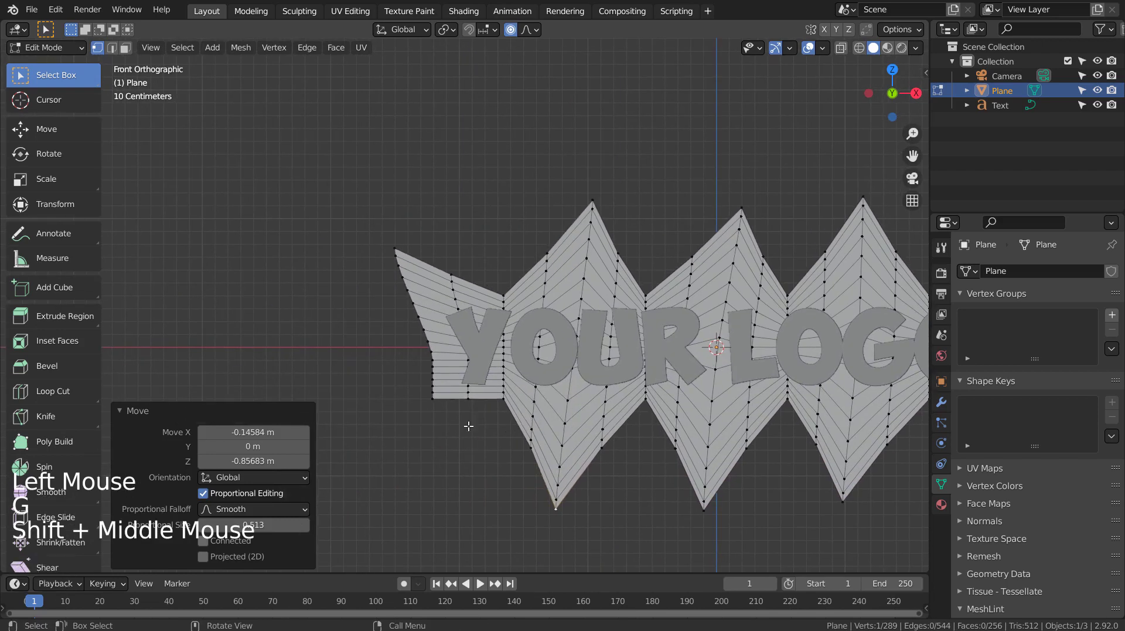
pyautogui.click(432, 399)
pyautogui.press('g')
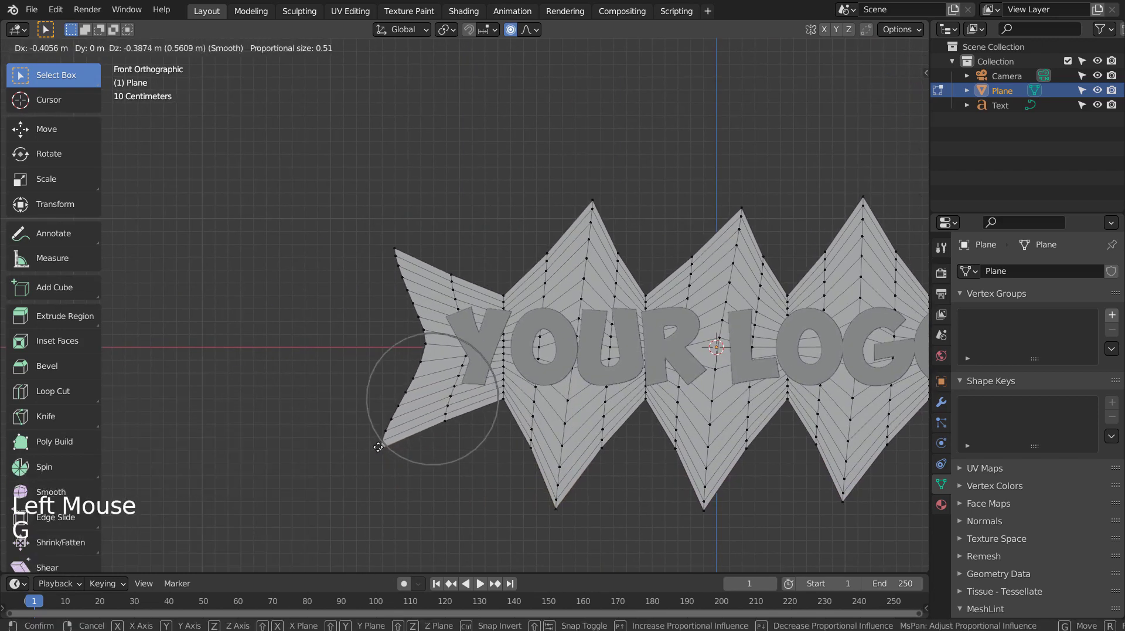
pyautogui.click(378, 447)
pyautogui.press('Tab')
# Give the plane a new material with a light pink base color, metallic 0.975 and roughness 0.120
pyautogui.keyDown('shift'); pyautogui.moveTo(711, 463); pyautogui.dragTo(598, 401, button='middle'); pyautogui.keyUp('shift')
pyautogui.scroll(-2, 614, 405)
pyautogui.click(616, 356)
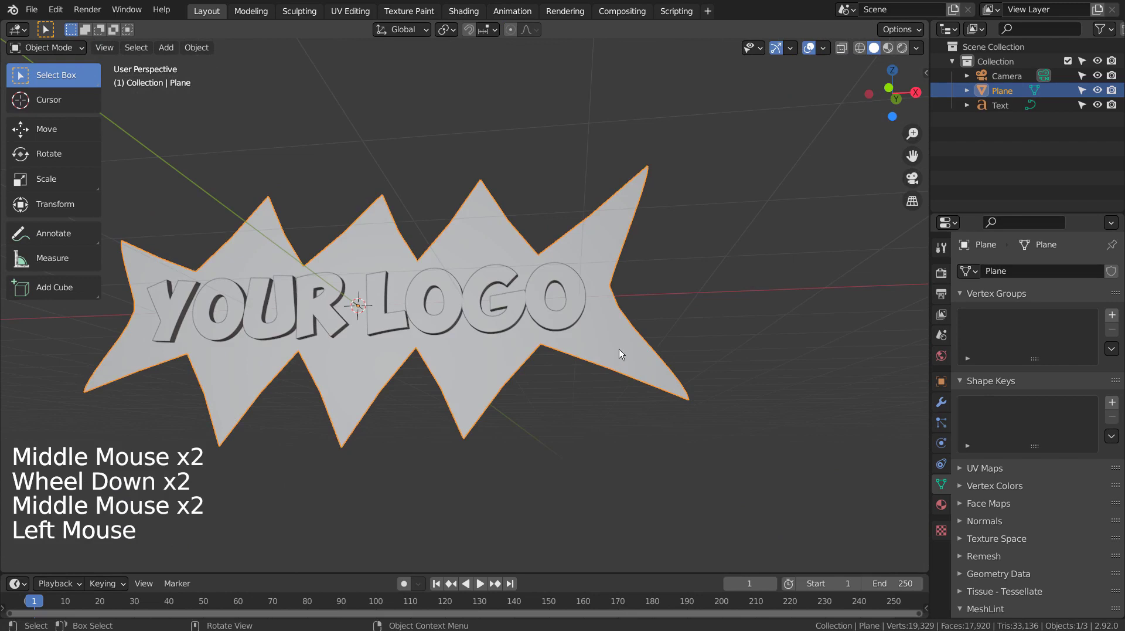
pyautogui.click(942, 504)
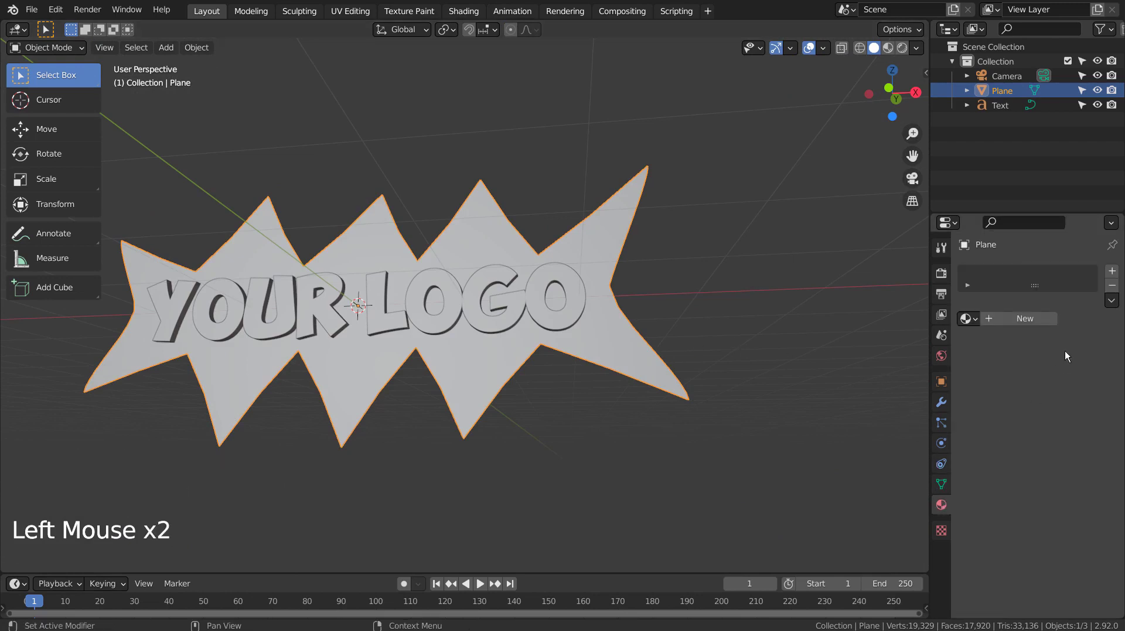
pyautogui.click(1050, 318)
pyautogui.click(1063, 447)
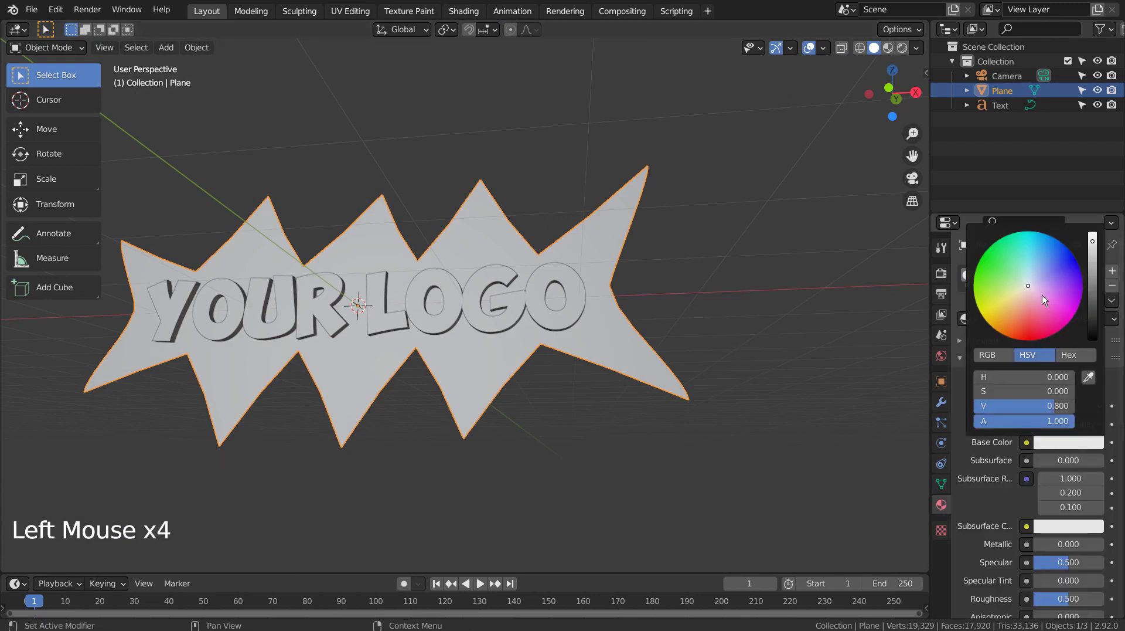
pyautogui.click(1040, 294)
pyautogui.moveTo(1049, 542); pyautogui.dragTo(1091, 544)
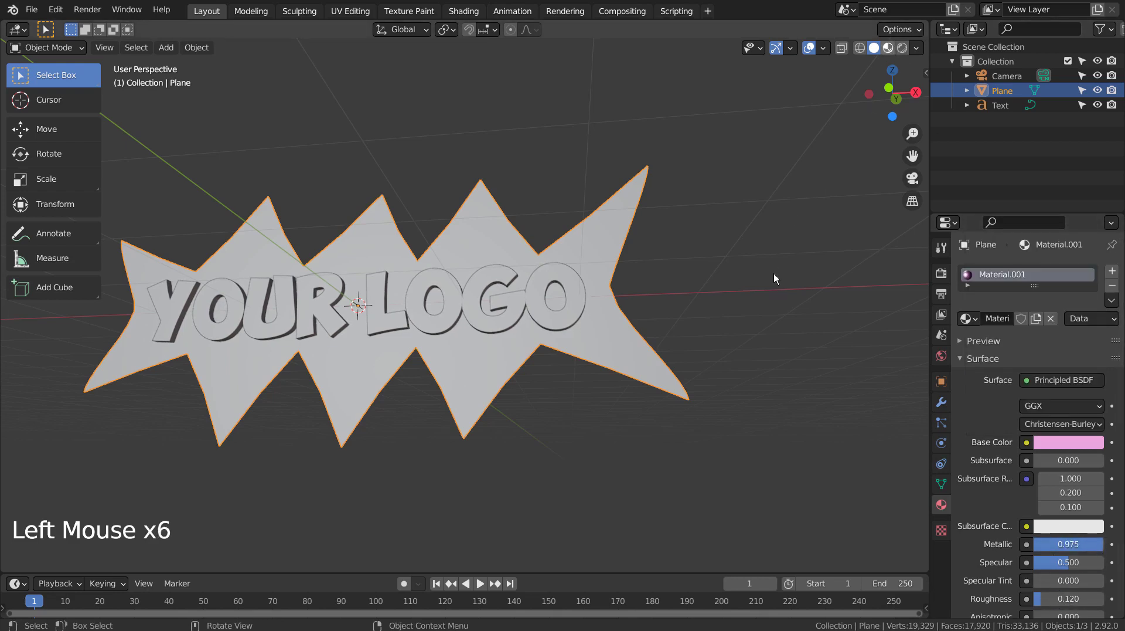
# Show the scene in Material Preview shading and save the file
pyautogui.click(771, 305)
pyautogui.moveTo(769, 318)
pyautogui.mouseDown(button='middle')
pyautogui.moveTo(745, 286)
pyautogui.moveTo(753, 306)
pyautogui.mouseUp(button='middle')
pyautogui.hotkey('ctrl', 's')
# Give the text a new material with a golden yellow base color, metallic 0.942 and roughness 0.128
pyautogui.click(559, 290)
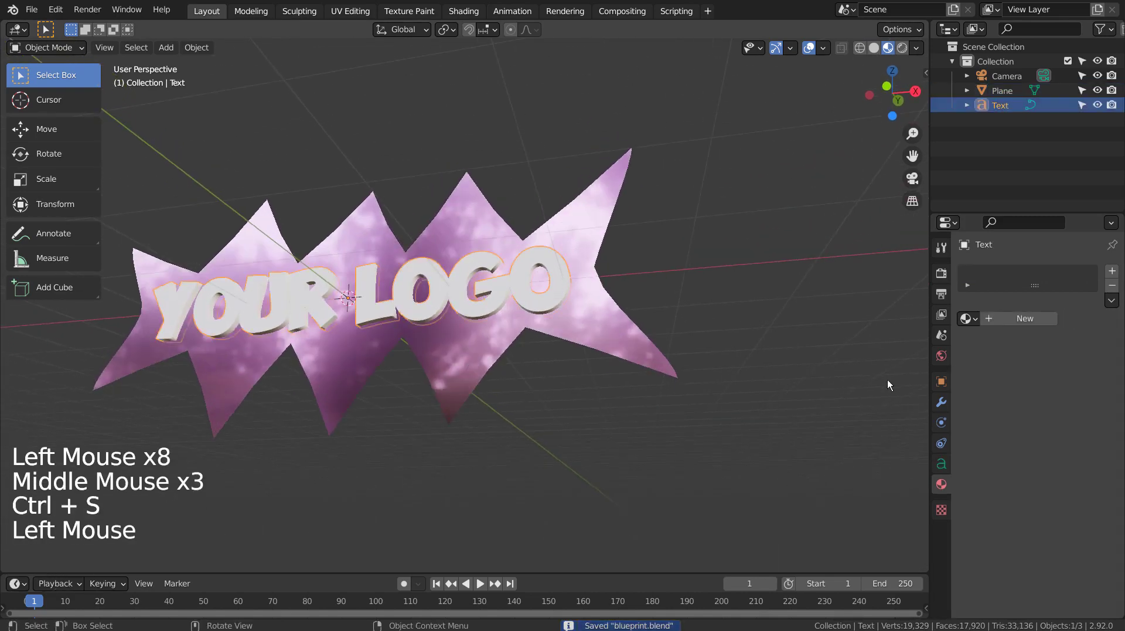
pyautogui.click(1006, 322)
pyautogui.click(1070, 446)
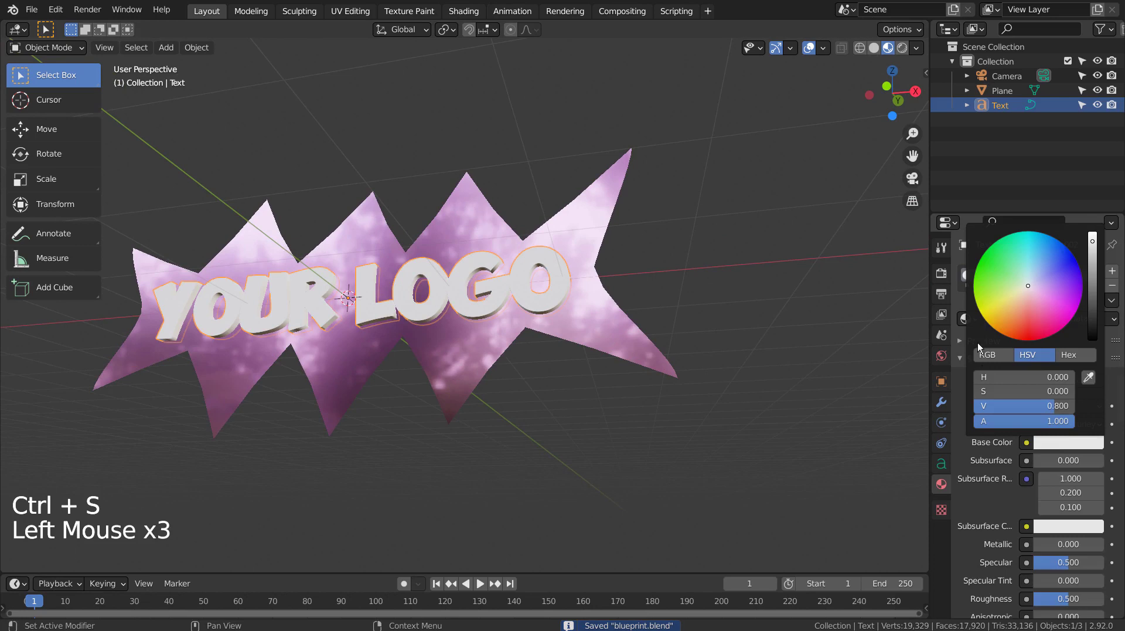
pyautogui.click(1001, 312)
pyautogui.moveTo(1038, 545); pyautogui.dragTo(1104, 545)
pyautogui.moveTo(1061, 603); pyautogui.dragTo(1041, 602)
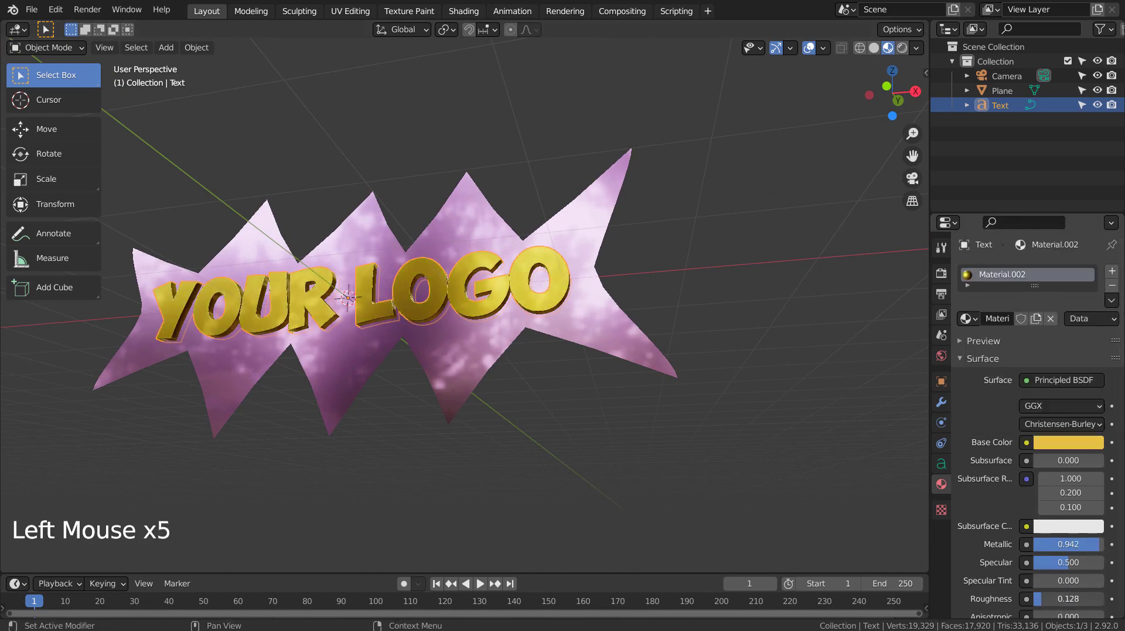
# Deselect everything, return to solid shading in the front view and save the file
pyautogui.click(682, 405)
pyautogui.moveTo(586, 434); pyautogui.dragTo(520, 441, button='middle')
pyautogui.scroll(-7, 521, 442)
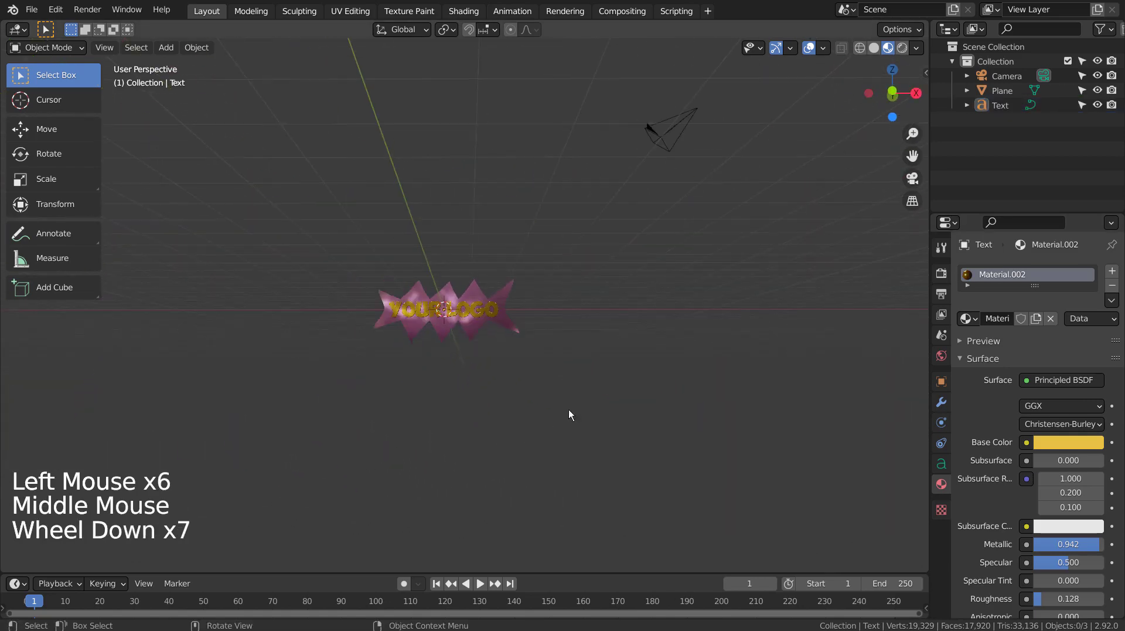
pyautogui.moveTo(569, 409); pyautogui.dragTo(554, 434, button='middle')
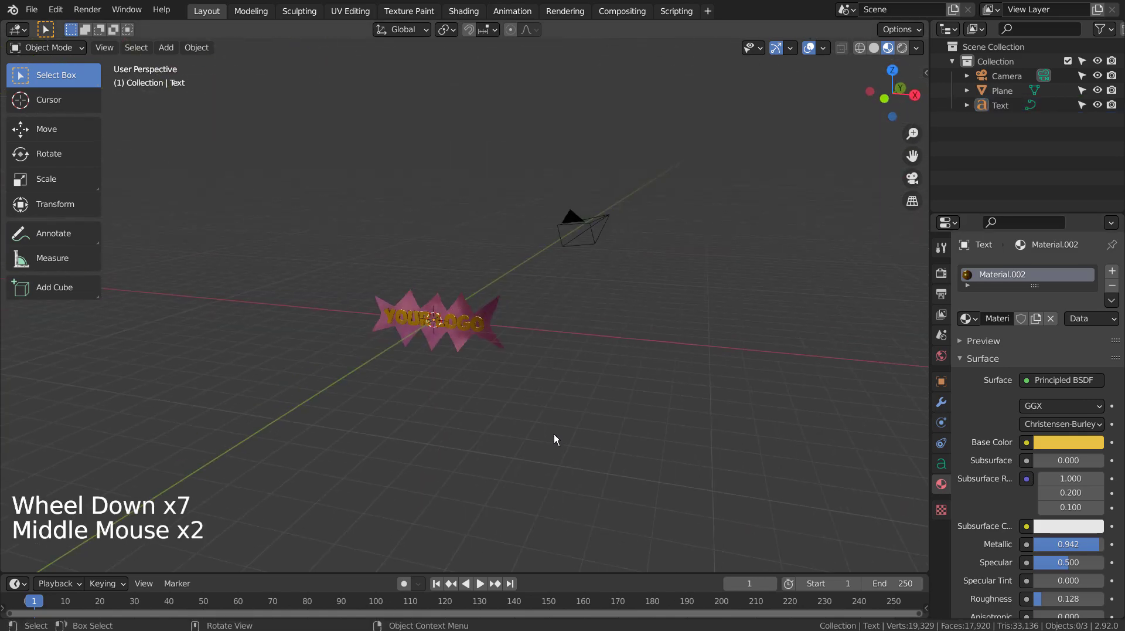
pyautogui.click(873, 48)
pyautogui.press('KP_1')
pyautogui.hotkey('ctrl', 's')
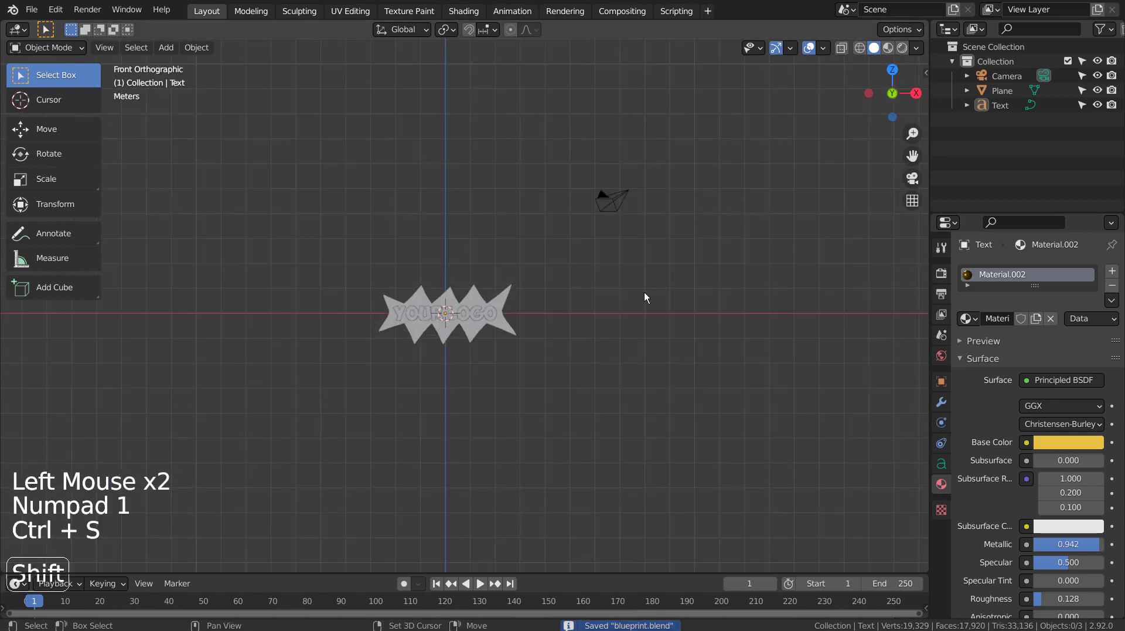
# Add a 32-vertex mesh circle at the world origin and scale it up by about 9.4
pyautogui.hotkey('shift', 'a')
pyautogui.moveTo(644, 291)
pyautogui.click(694, 323)
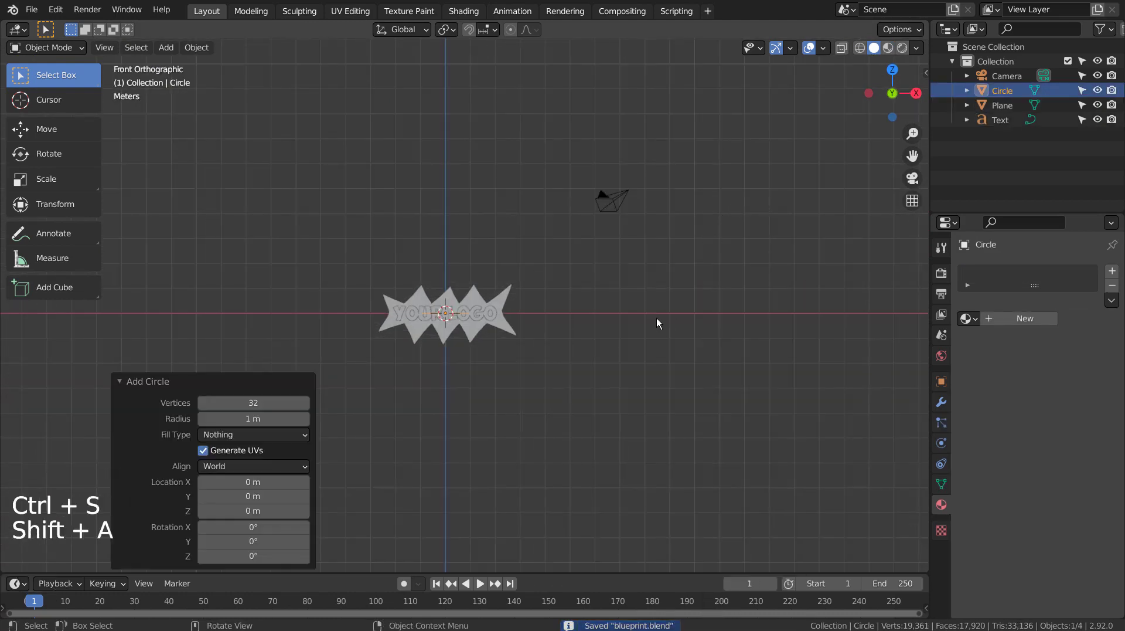
pyautogui.moveTo(657, 318); pyautogui.dragTo(606, 374, button='middle')
pyautogui.press('s')
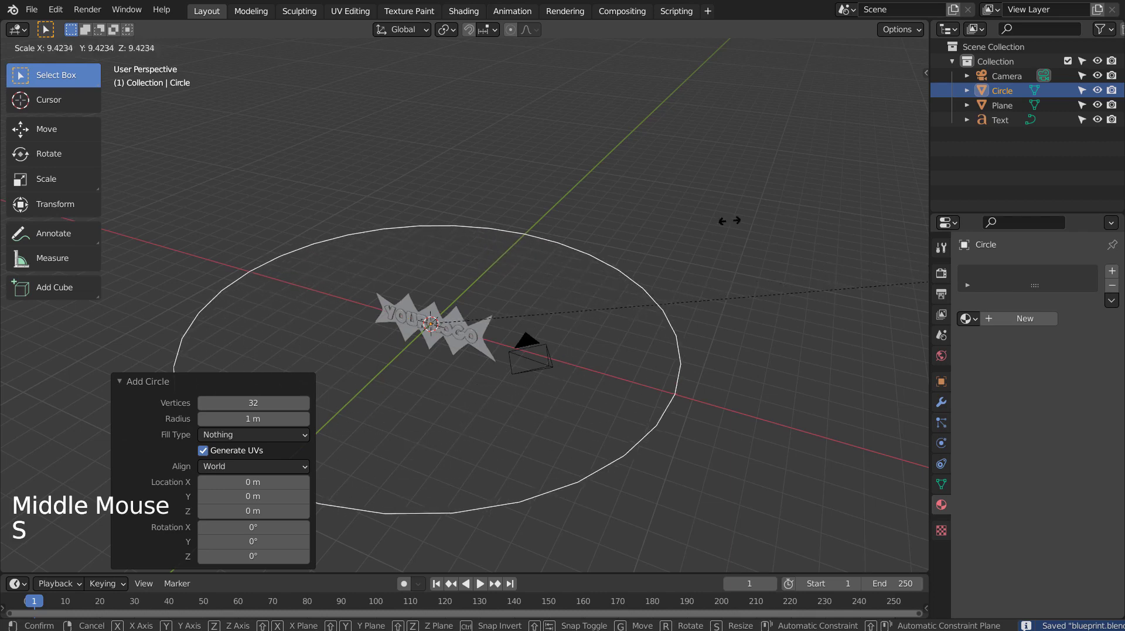
pyautogui.click(730, 221)
# Move the circle about -7.39 m along the Y axis so its edge lies near the logo
pyautogui.press('g')
pyautogui.press('y')
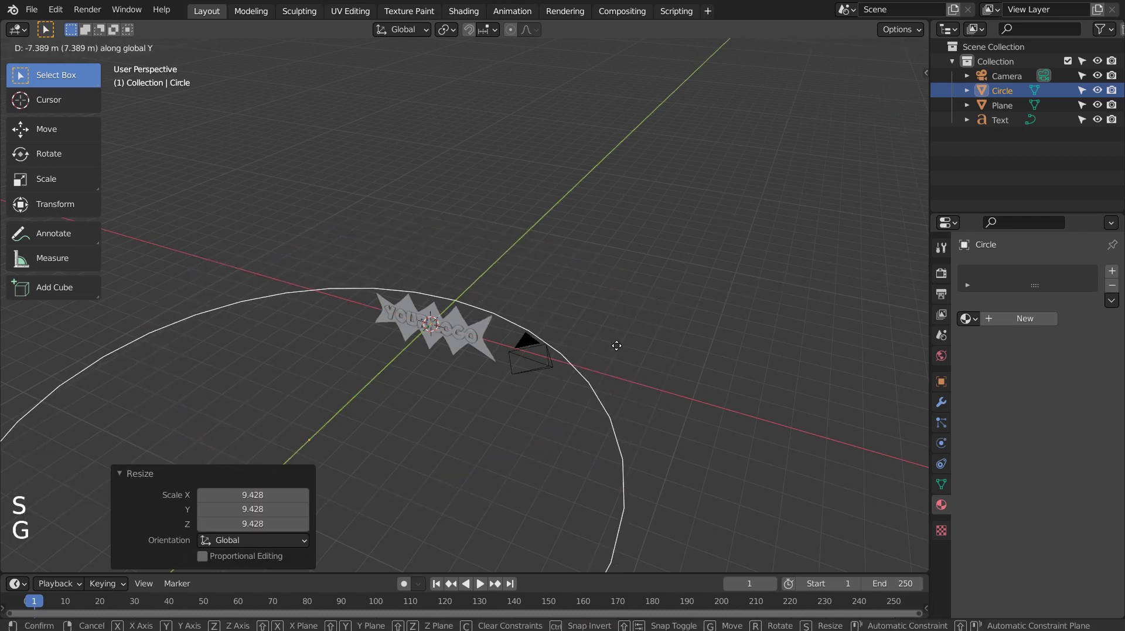
pyautogui.click(617, 346)
# Convert the mesh circle to a curve object
pyautogui.moveTo(616, 345); pyautogui.dragTo(448, 421, button='middle')
pyautogui.scroll(-5, 494, 412)
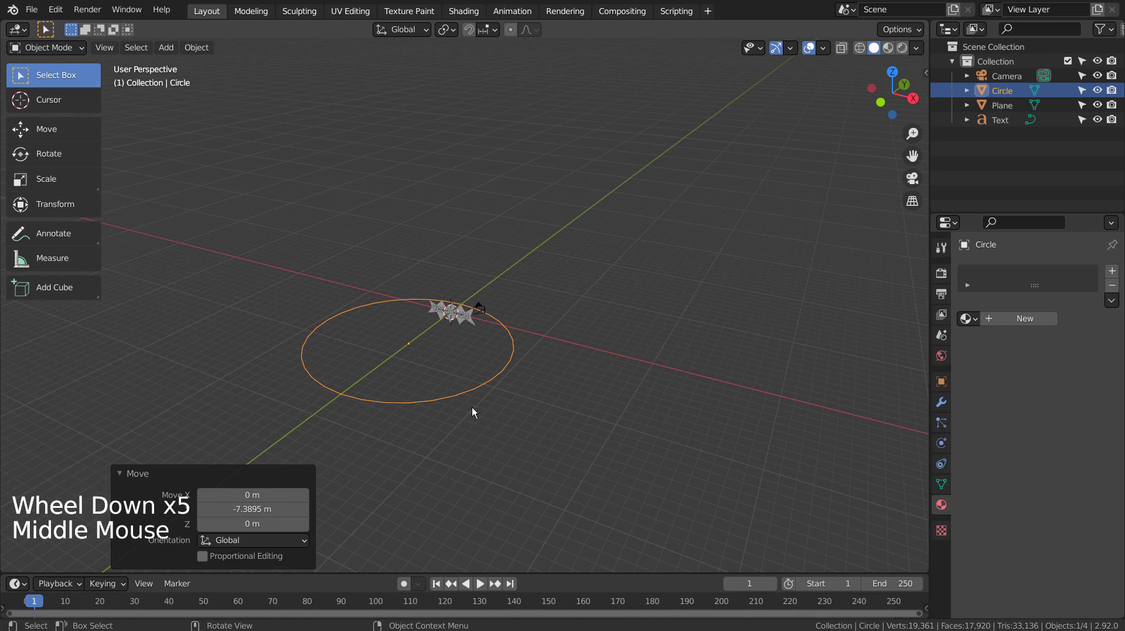
pyautogui.press('Tab')
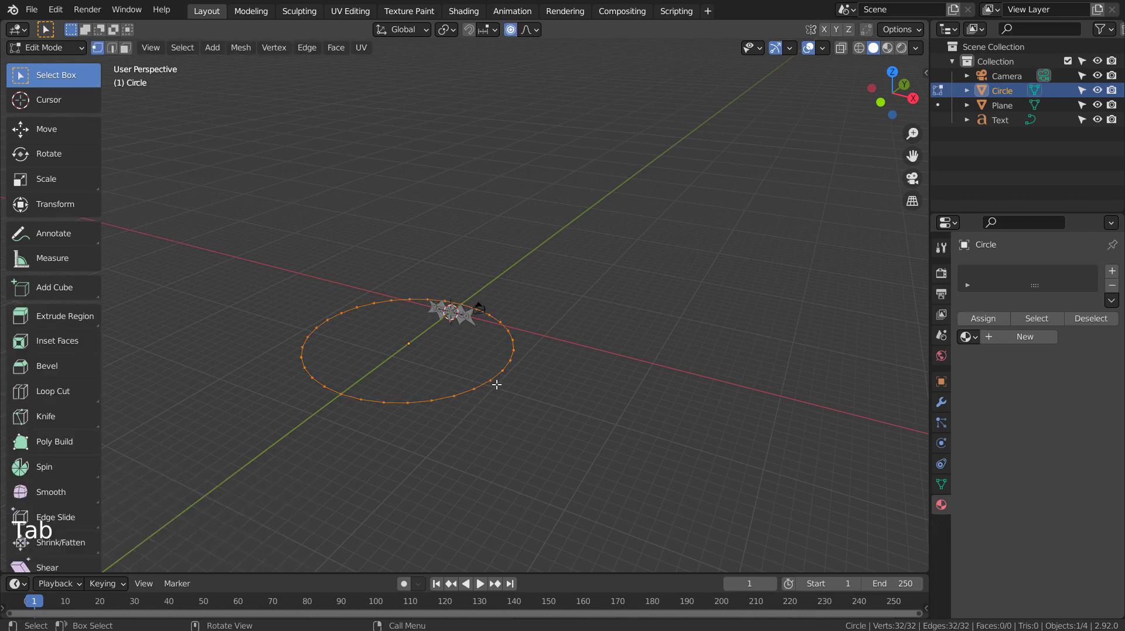
pyautogui.press('Tab')
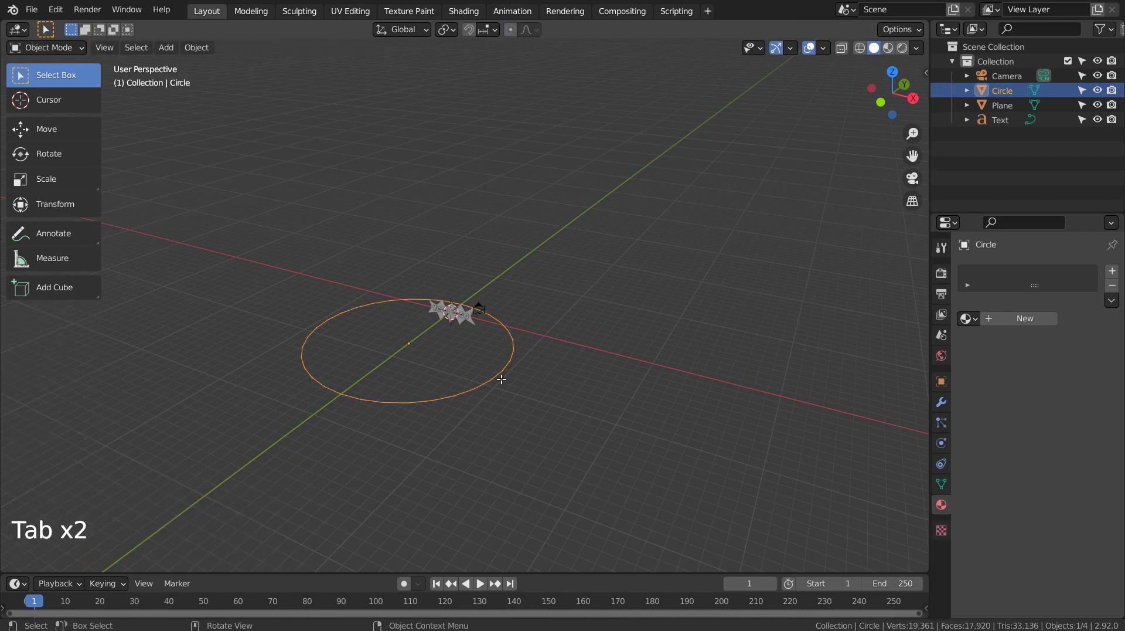
pyautogui.click(204, 49)
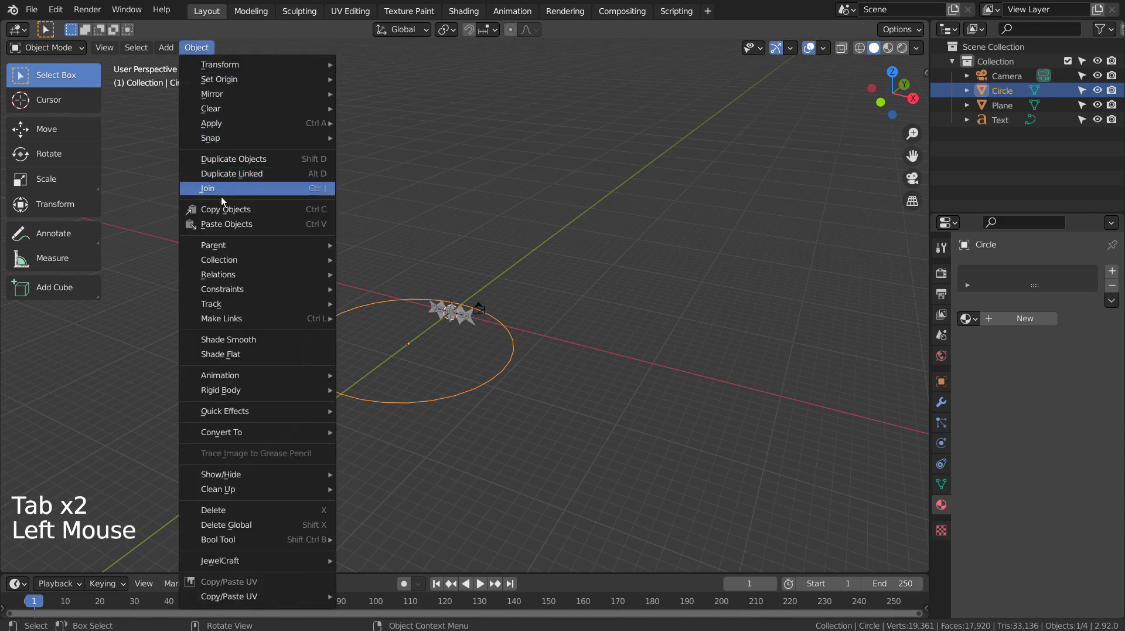
pyautogui.moveTo(260, 431)
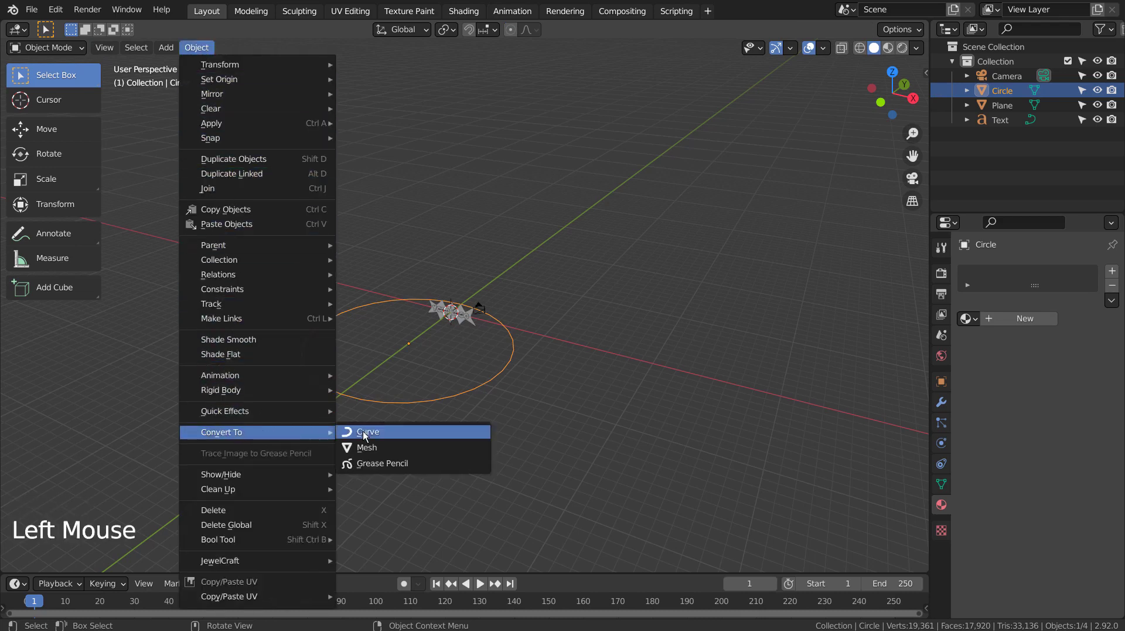
pyautogui.click(358, 434)
# Enter edit mode on the circle curve and select two opposite control points on either side of the Y axis
pyautogui.press('Tab')
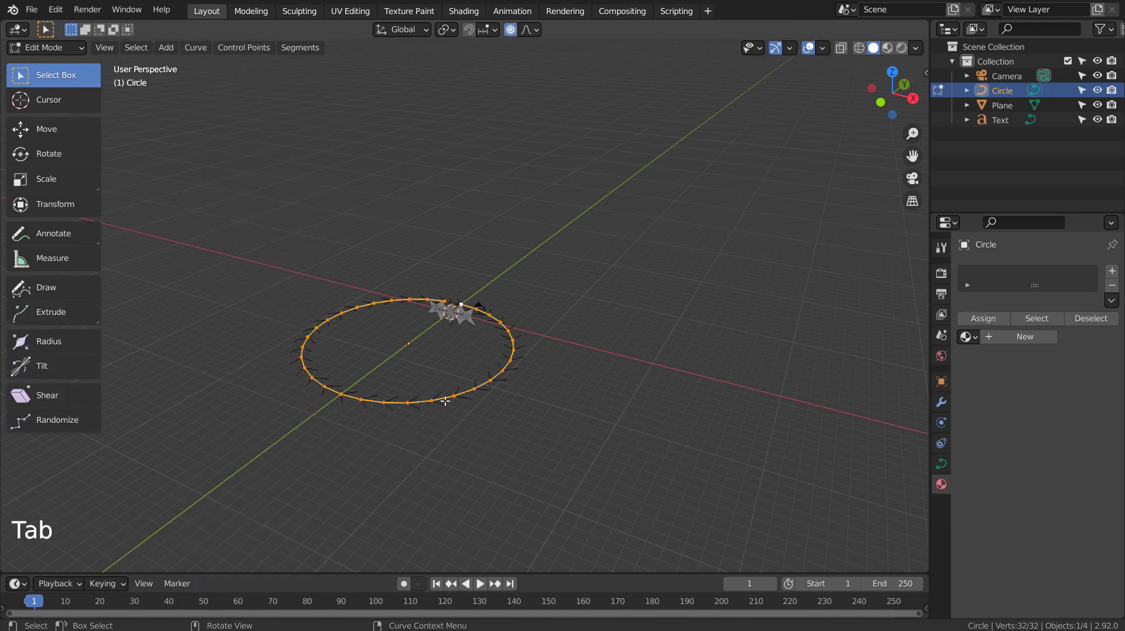
pyautogui.click(506, 367)
pyautogui.keyDown('ctrl'); pyautogui.click(340, 327); pyautogui.keyUp('ctrl')
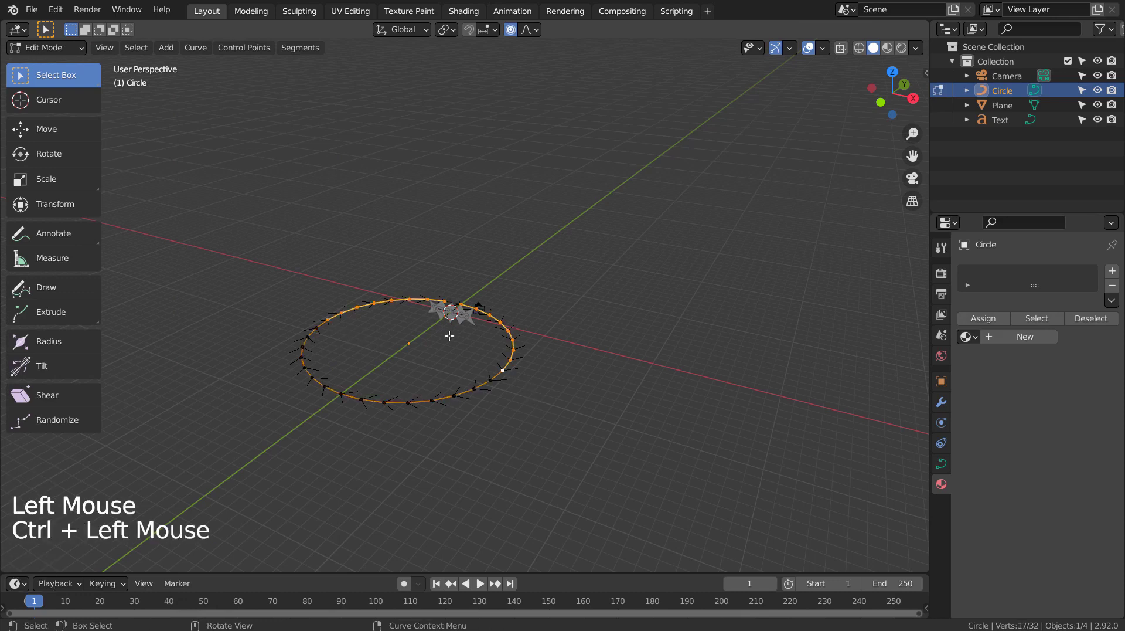
pyautogui.click(326, 320)
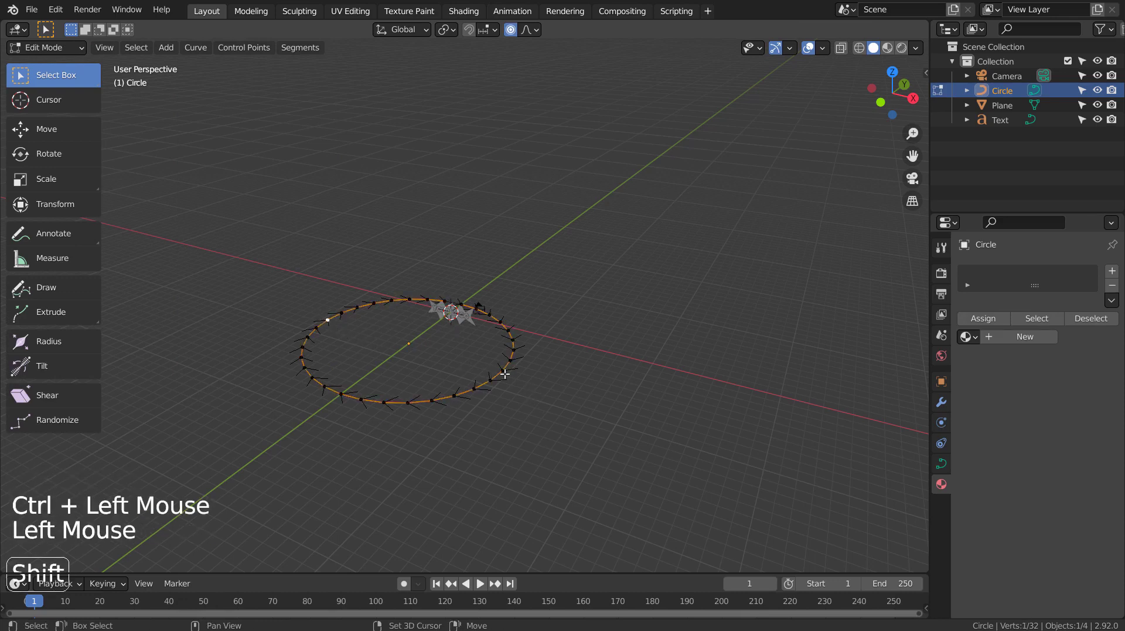
pyautogui.keyDown('shift'); pyautogui.click(505, 373); pyautogui.keyUp('shift')
# Try to lower the two selected points along Z with a proportional size of 0.51, and undo the move
pyautogui.press('g')
pyautogui.press('z')
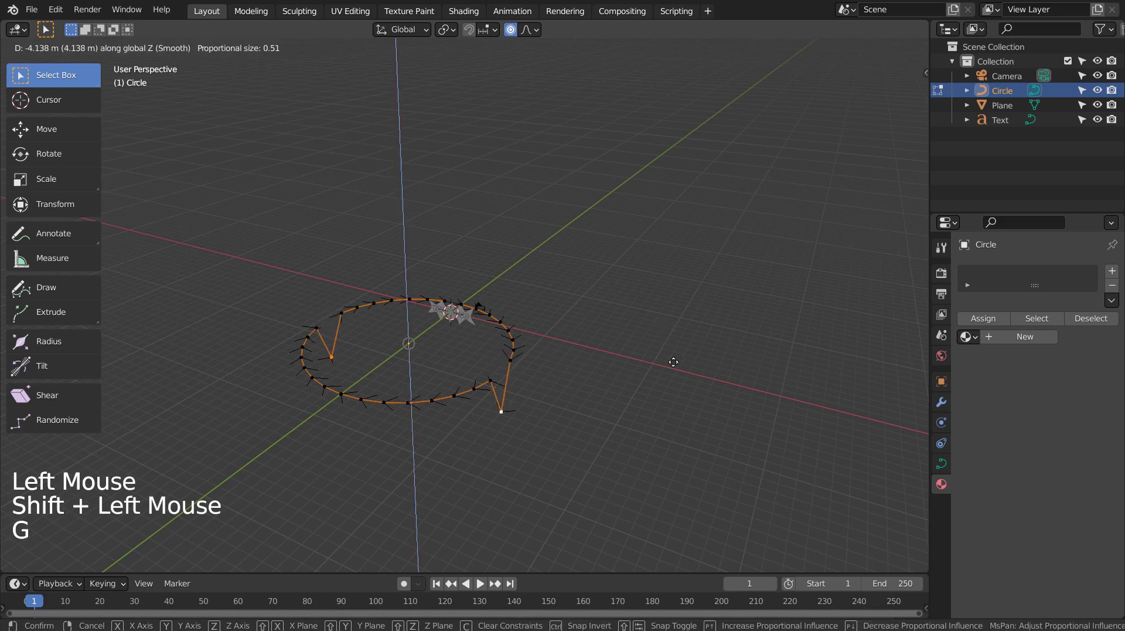
pyautogui.click(676, 368)
pyautogui.hotkey('ctrl', 'z')
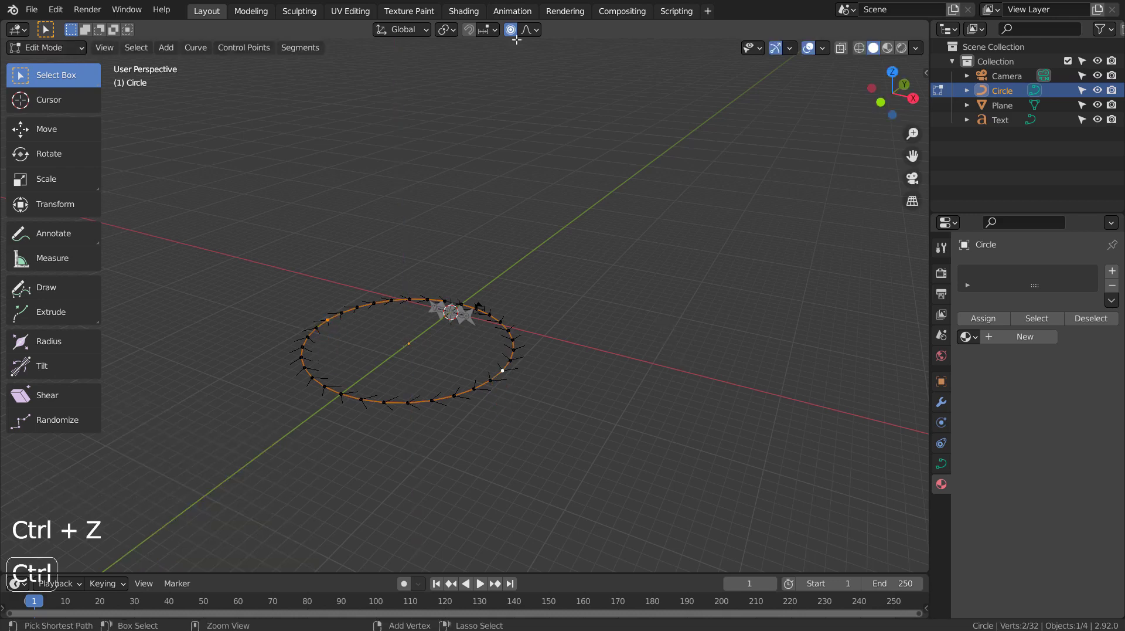
# Lower the two selected points along Z with proportional editing, enlarging the influence size to about 10.83
pyautogui.press('g')
pyautogui.press('z')
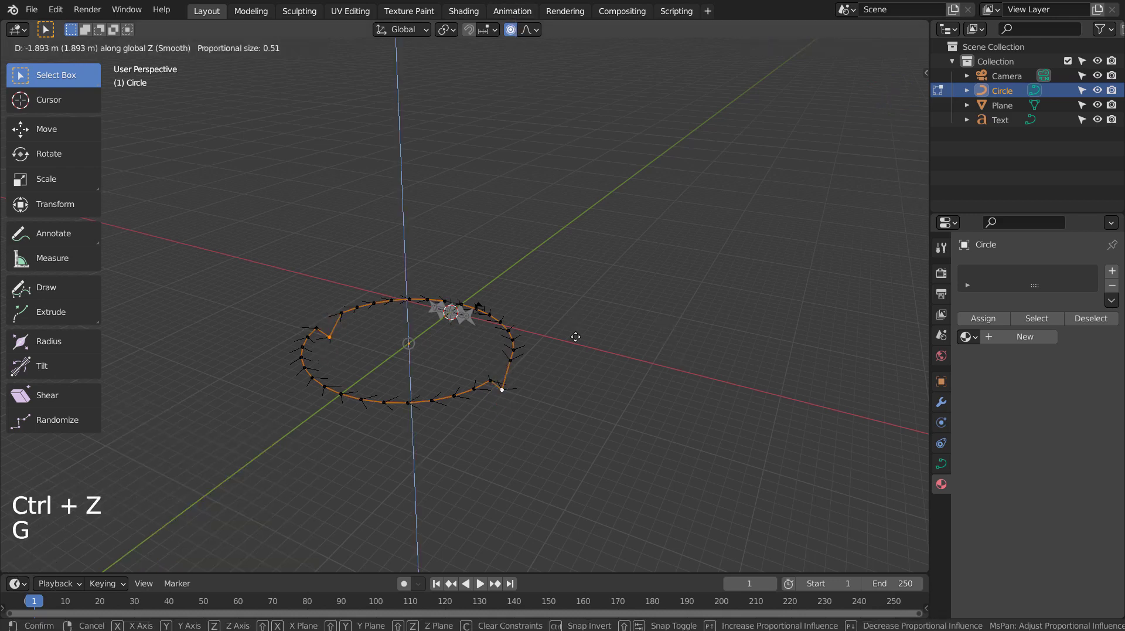
pyautogui.scroll(-20, 575, 336)
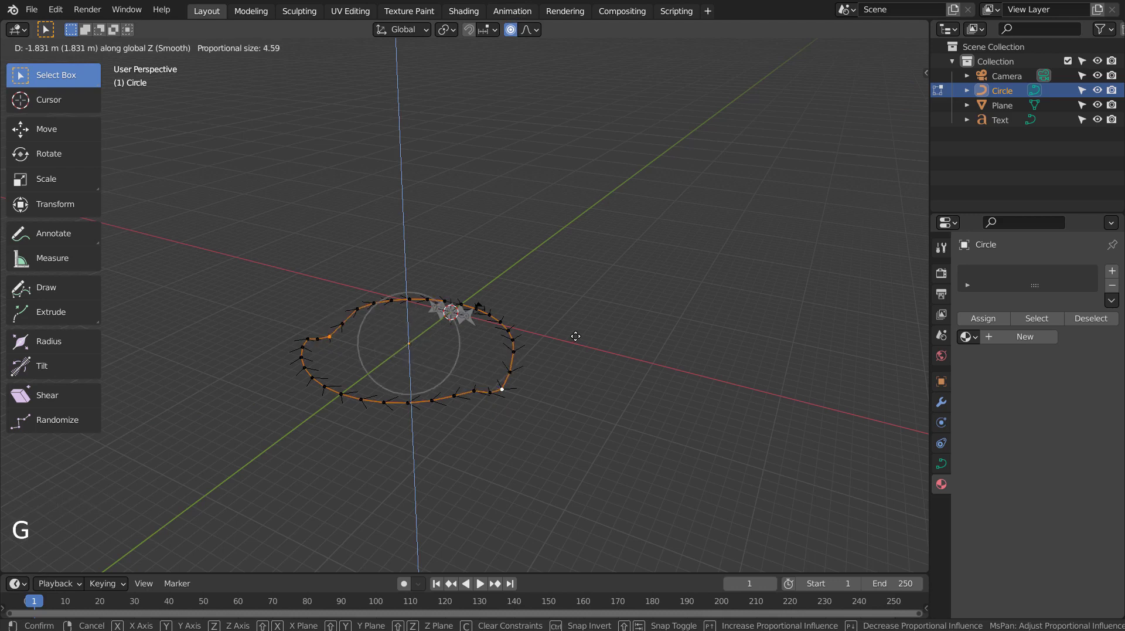
pyautogui.click(586, 392)
# Raise the curve's two opposite points on the Y axis along Z with proportional editing into a saddle shape, and leave edit mode
pyautogui.click(341, 393)
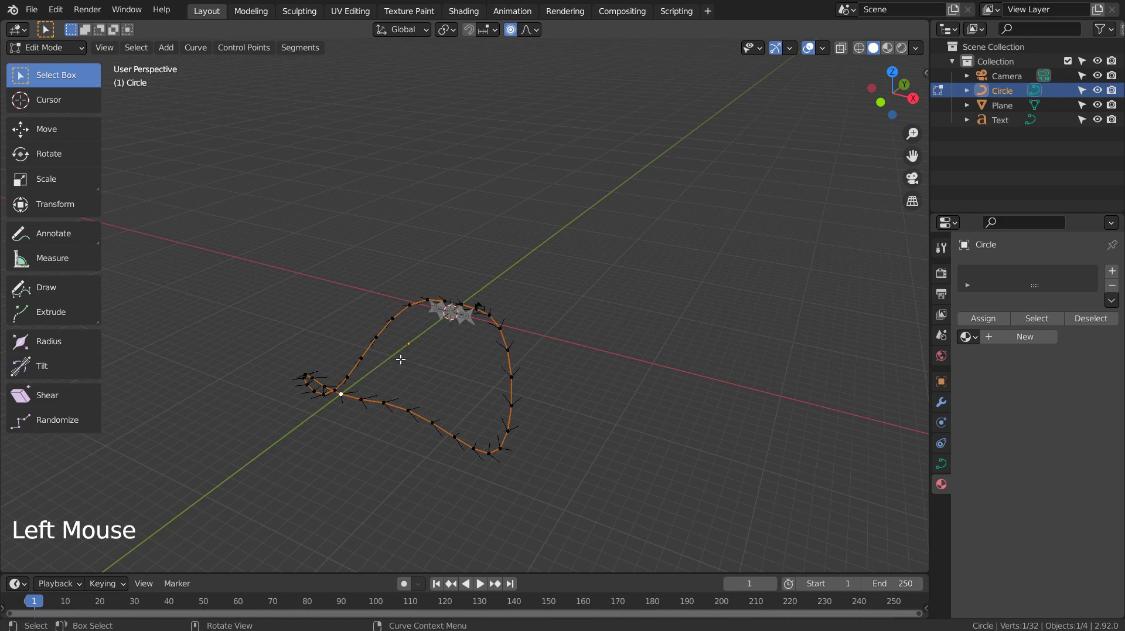
pyautogui.keyDown('shift'); pyautogui.click(461, 304); pyautogui.keyUp('shift')
pyautogui.press('g')
pyautogui.press('z')
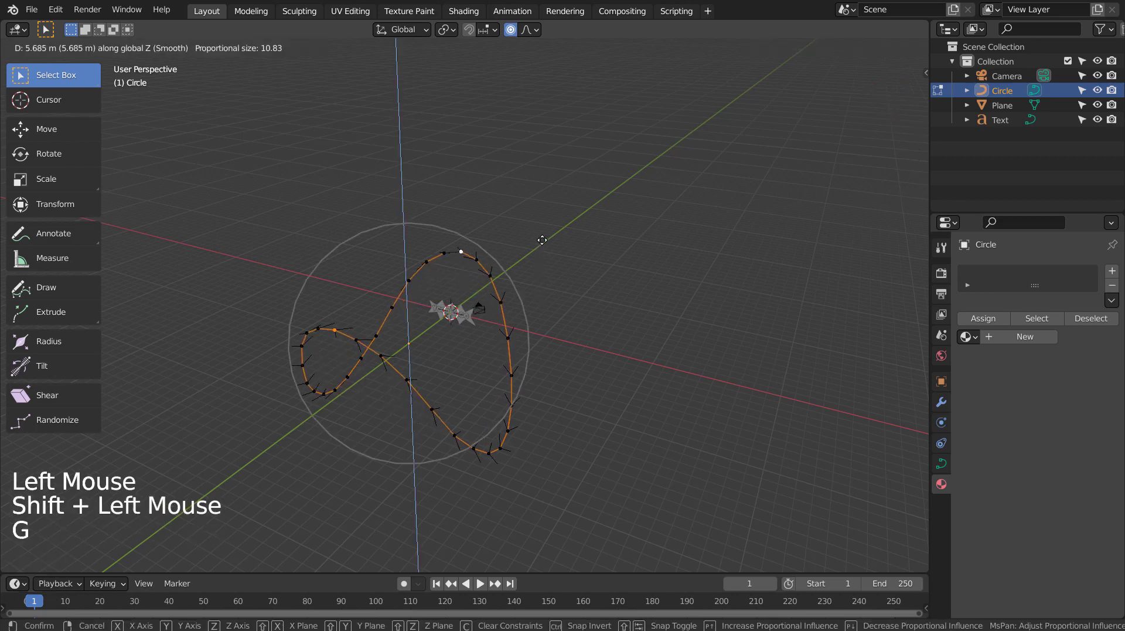
pyautogui.click(531, 248)
pyautogui.press('Tab')
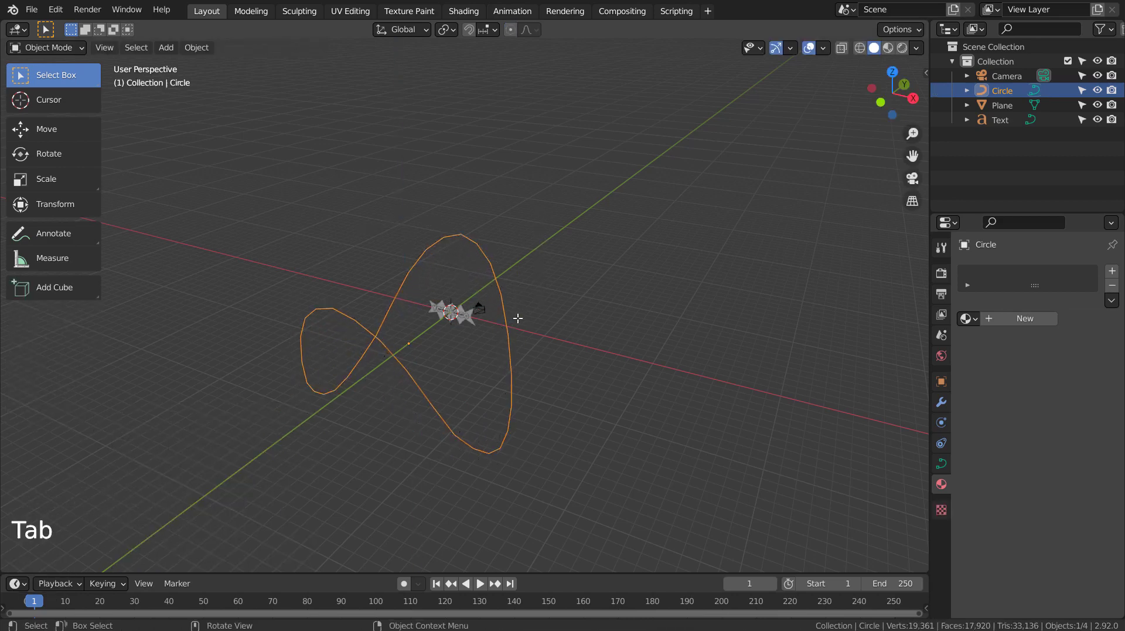
# Move the saddle-shaped curve along the Y axis so that it surrounds the logo
pyautogui.moveTo(515, 318); pyautogui.dragTo(536, 386, button='middle')
pyautogui.press('g')
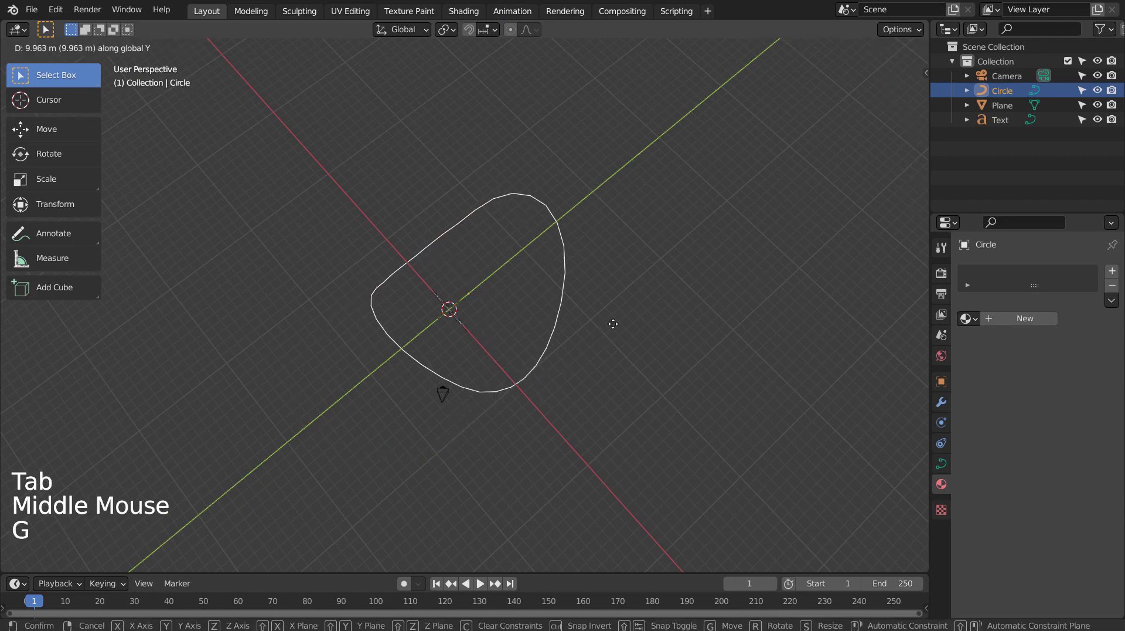
pyautogui.moveTo(620, 322); pyautogui.dragTo(642, 296, button='middle')
pyautogui.click(596, 334)
pyautogui.click(478, 312)
pyautogui.click(514, 321)
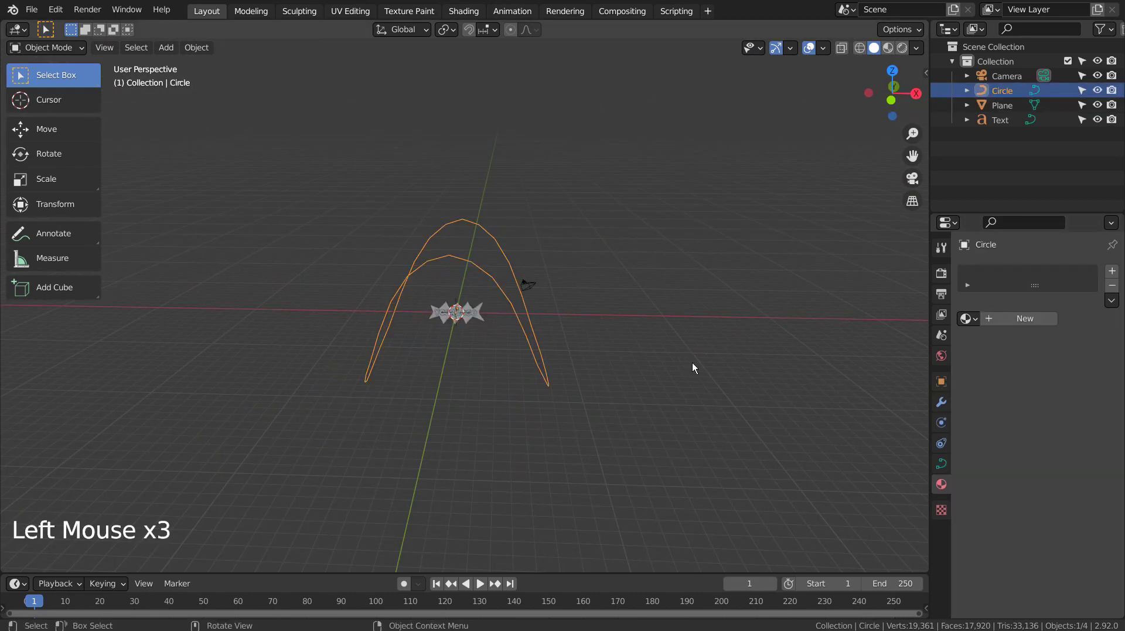
# Set the handle type of all the curve's control points to Automatic and return to object mode
pyautogui.press('Tab')
pyautogui.press('a')
pyautogui.press('v')
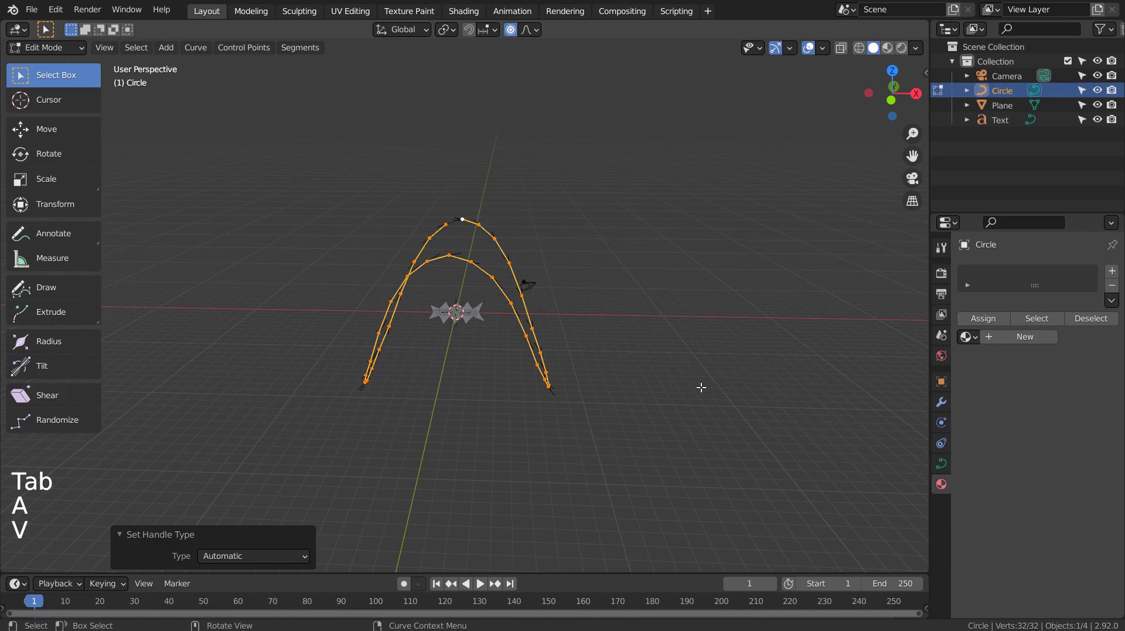
pyautogui.moveTo(702, 389); pyautogui.dragTo(648, 400, button='middle')
pyautogui.press('Tab')
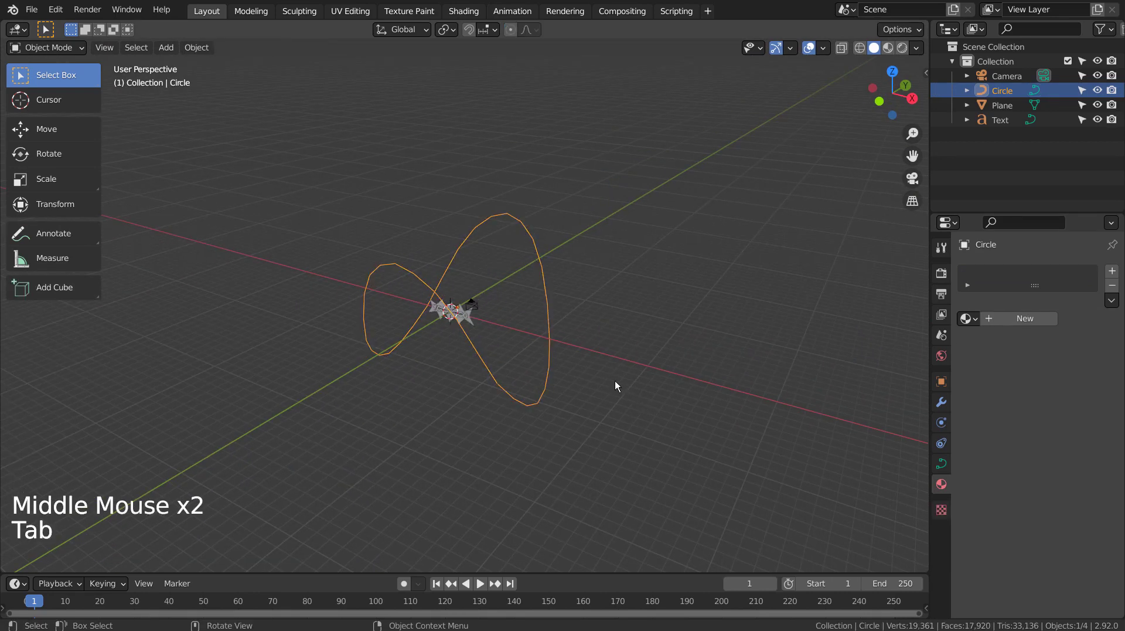
# Convert the "YOUR LOGO" text to a mesh and join it into the spiky backing plane
pyautogui.moveTo(534, 358); pyautogui.dragTo(549, 322, button='middle')
pyautogui.scroll(3, 522, 364)
pyautogui.moveTo(512, 369); pyautogui.dragTo(484, 318, button='middle')
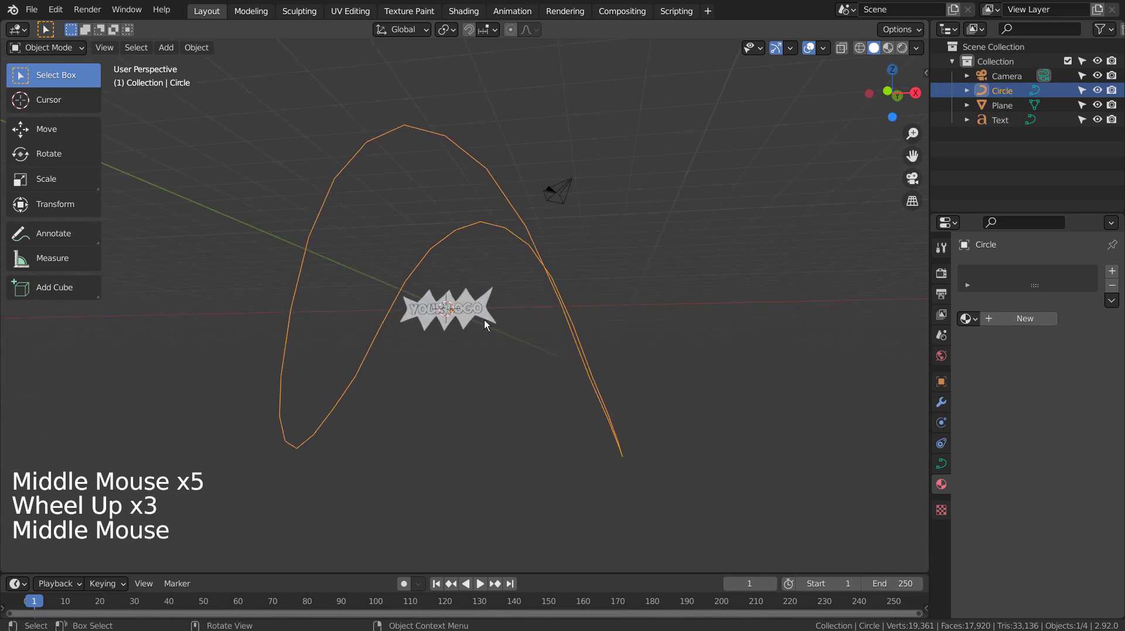
pyautogui.click(476, 308)
pyautogui.keyDown('shift'); pyautogui.click(489, 318); pyautogui.keyUp('shift')
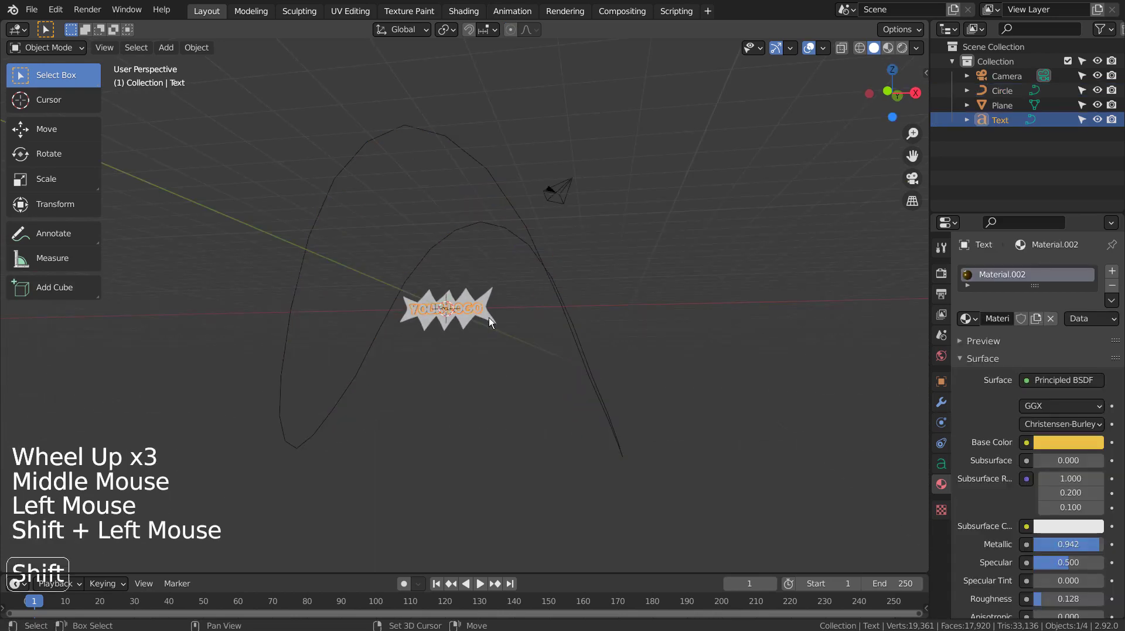
pyautogui.scroll(8, 488, 318)
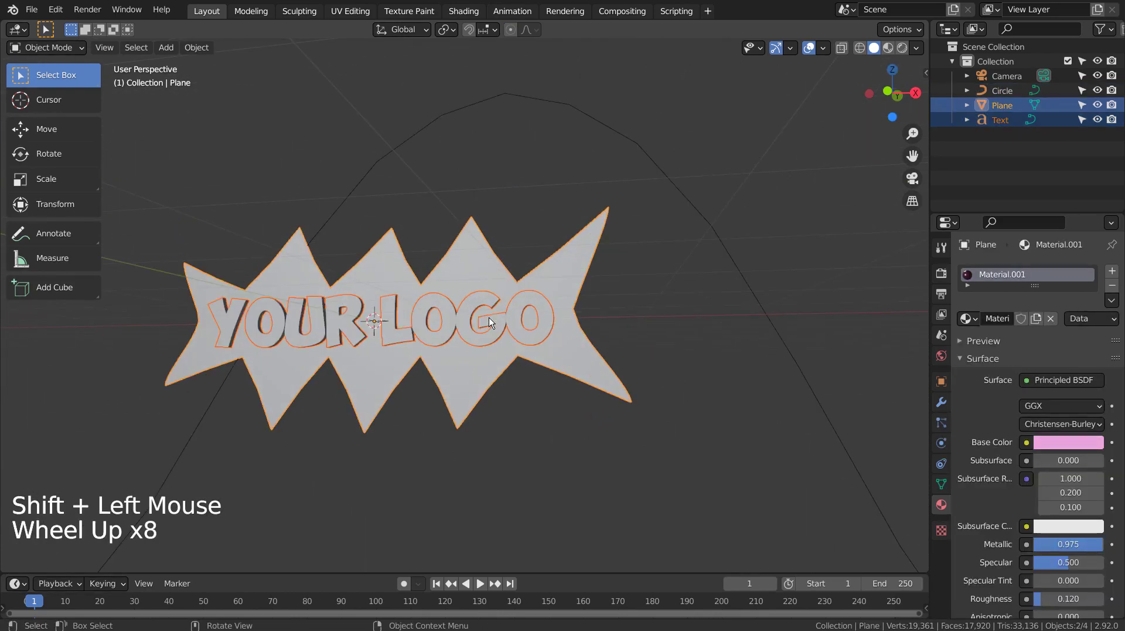
pyautogui.click(489, 318)
pyautogui.rightClick(489, 318)
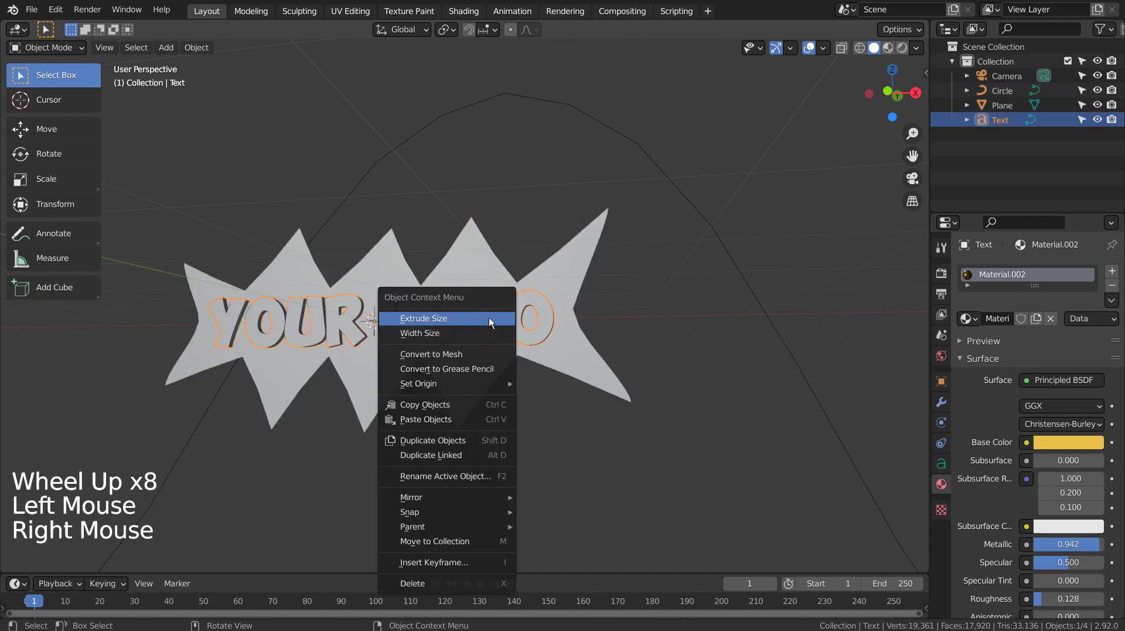
pyautogui.click(467, 354)
pyautogui.keyDown('shift'); pyautogui.click(550, 353); pyautogui.keyUp('shift')
pyautogui.hotkey('ctrl', 'j')
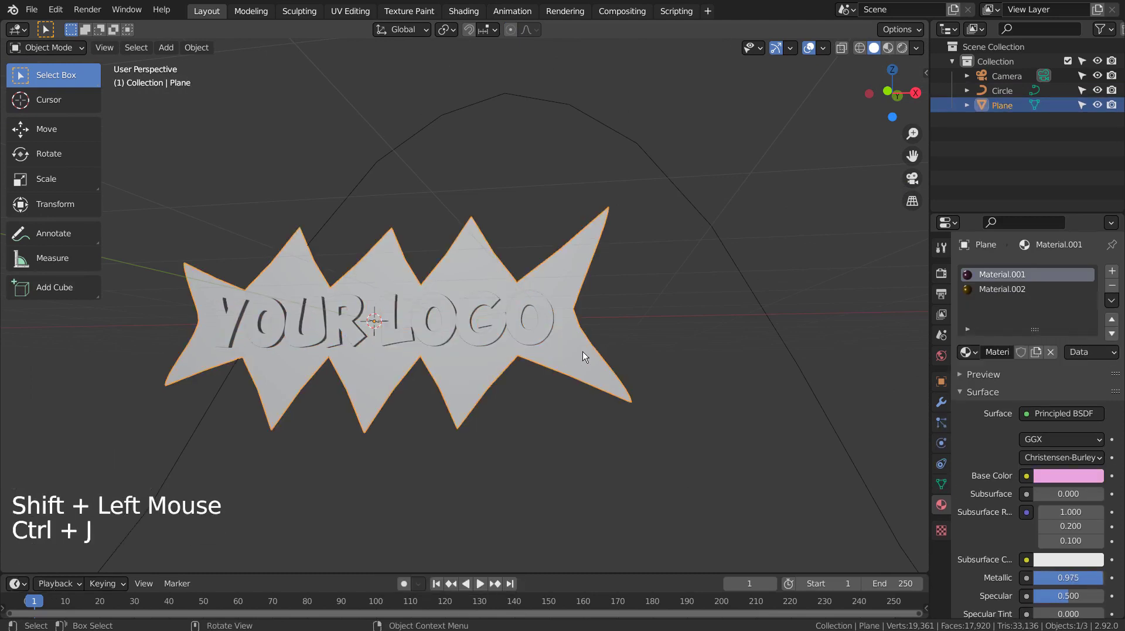
# Check the joined logo's materials in material preview, return to solid shading and deselect it
pyautogui.click(888, 47)
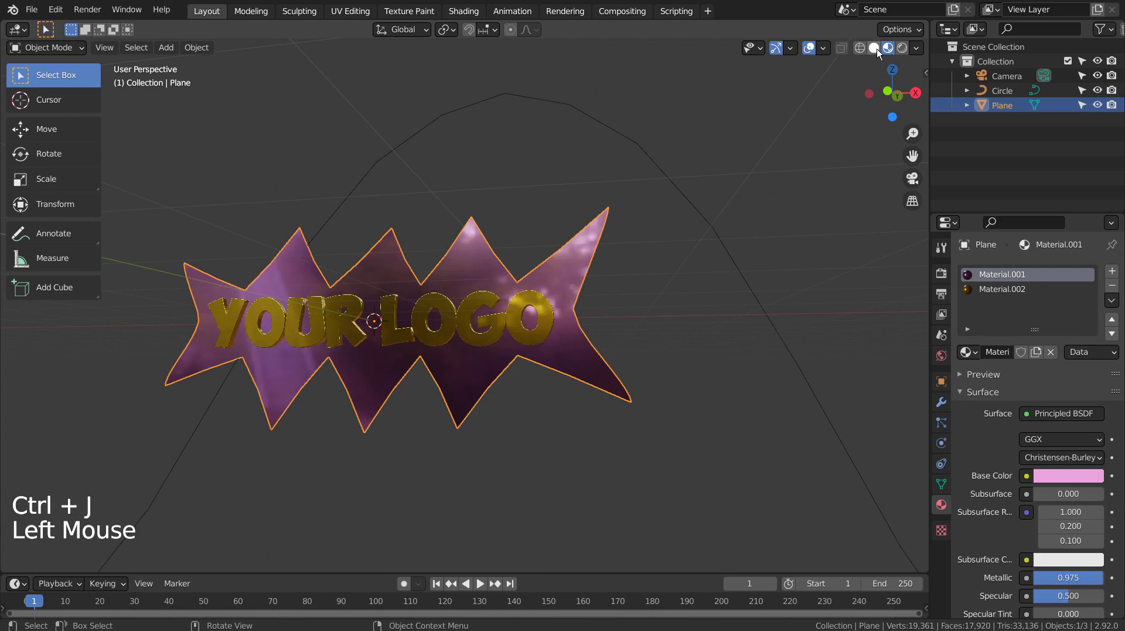
pyautogui.click(874, 47)
pyautogui.click(761, 255)
pyautogui.moveTo(760, 255); pyautogui.dragTo(690, 382, button='middle')
pyautogui.scroll(-2, 679, 384)
pyautogui.scroll(-3, 676, 384)
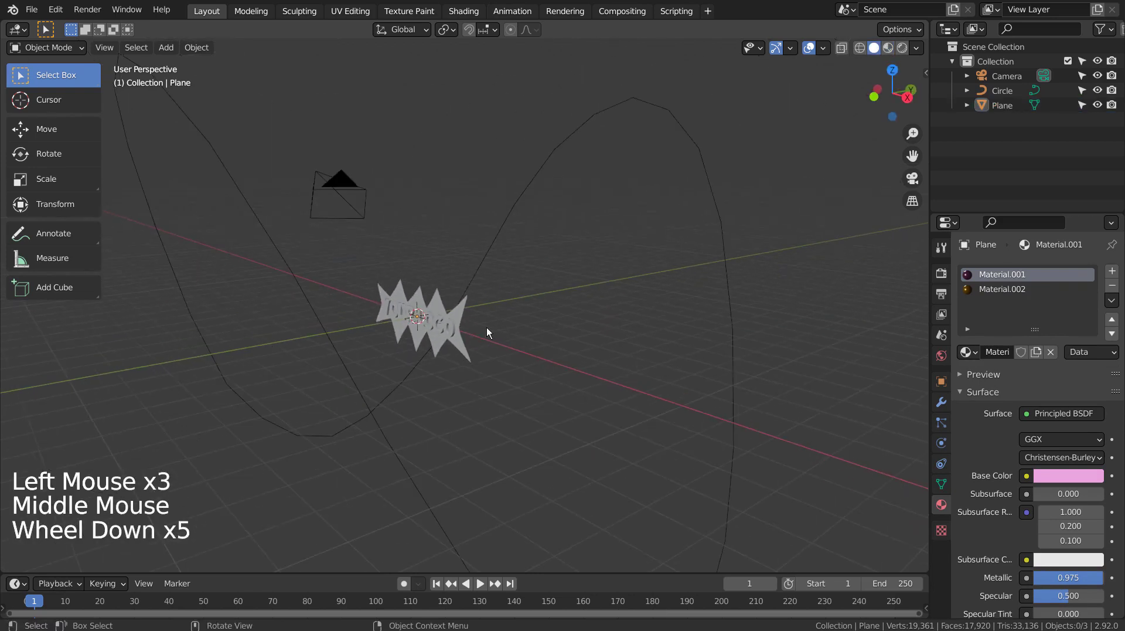
# Select the joined logo and keyframe its rotation at 0° on all axes at frame 1
pyautogui.click(478, 331)
pyautogui.scroll(-1, 582, 353)
pyautogui.scroll(-2, 582, 353)
pyautogui.moveTo(586, 358); pyautogui.dragTo(754, 522, button='middle')
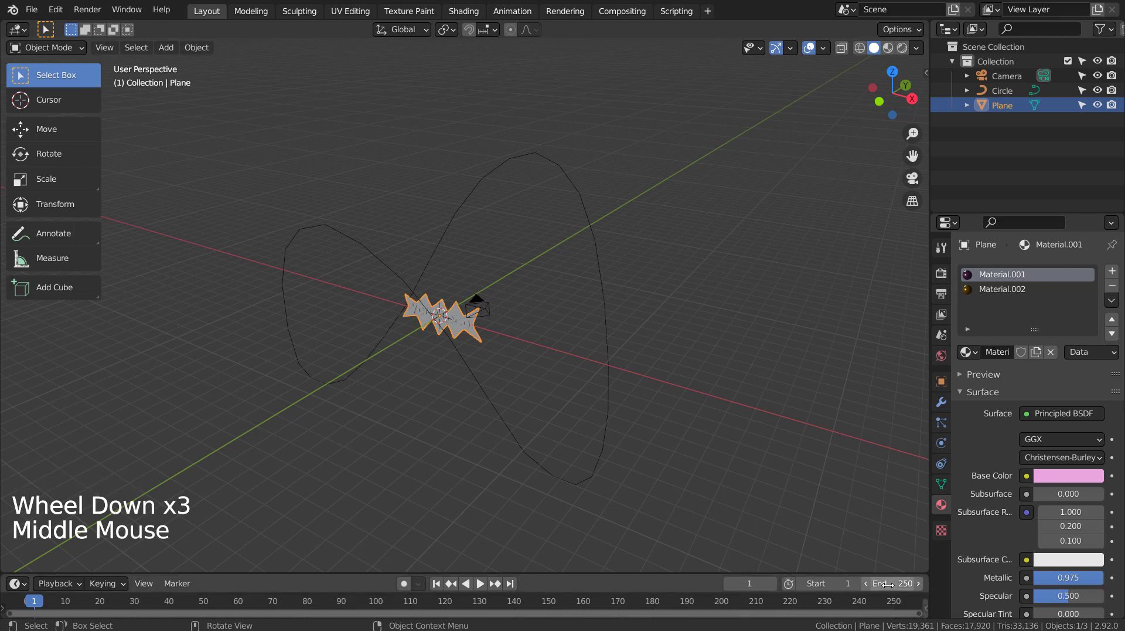
pyautogui.press('n')
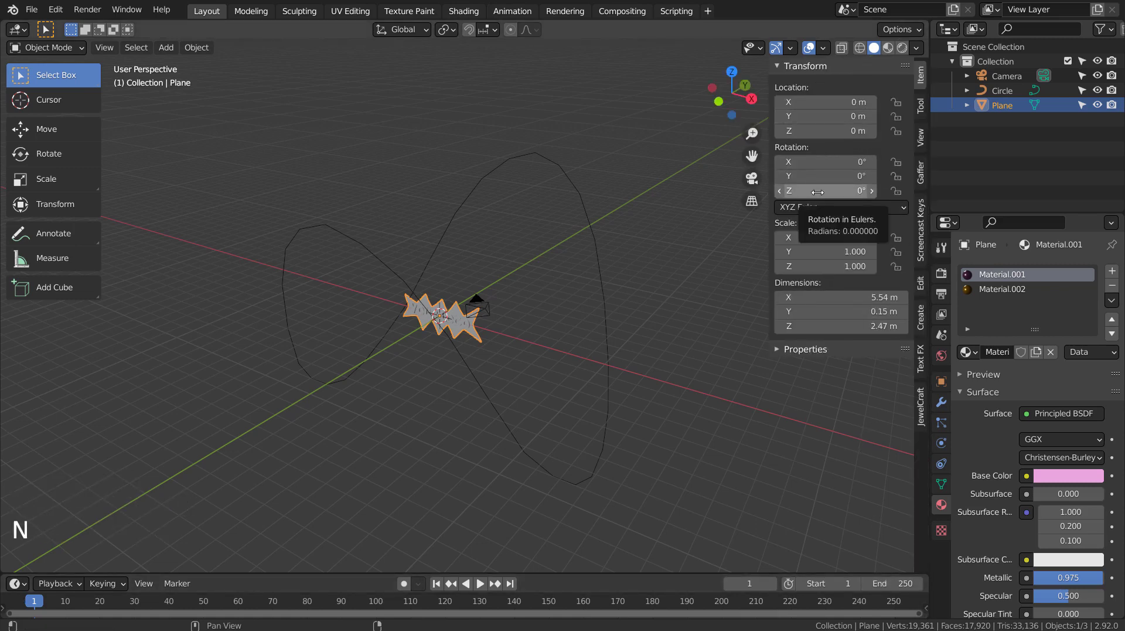
pyautogui.press('i')
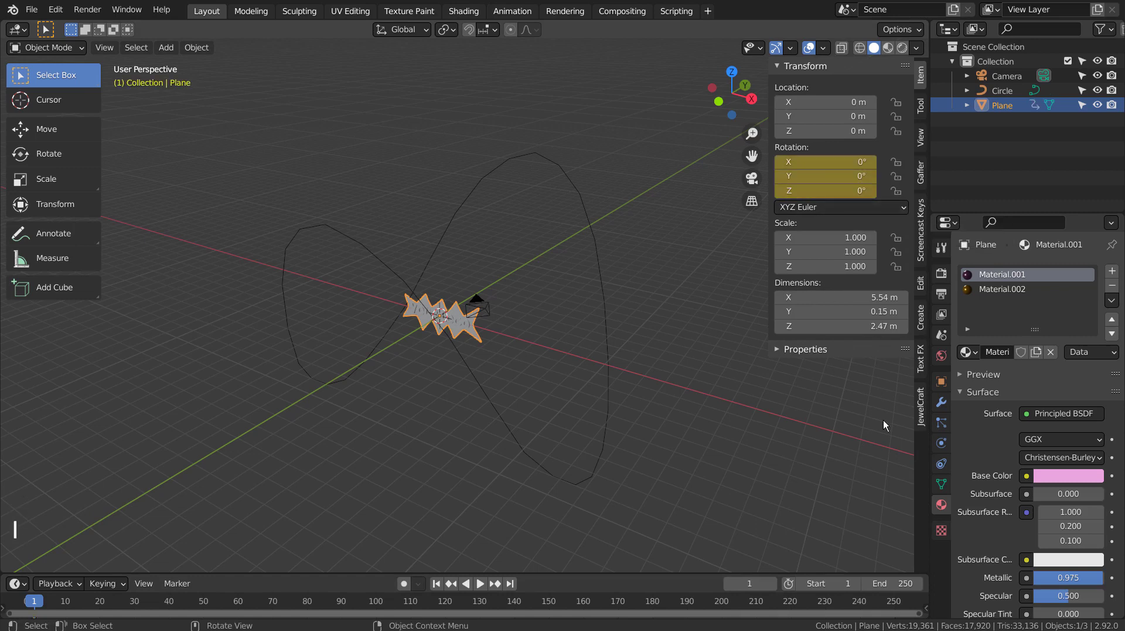
# At frame 250, set the logo's Z rotation to 3600°, keyframe the rotation and deselect the logo
pyautogui.click(515, 584)
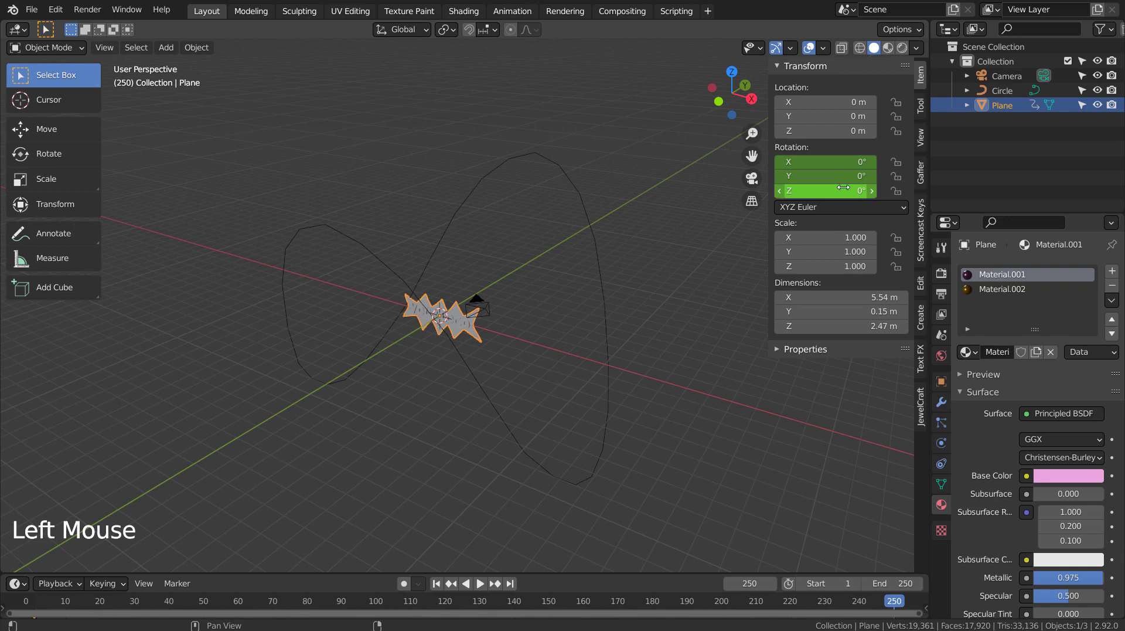
pyautogui.write('3600')
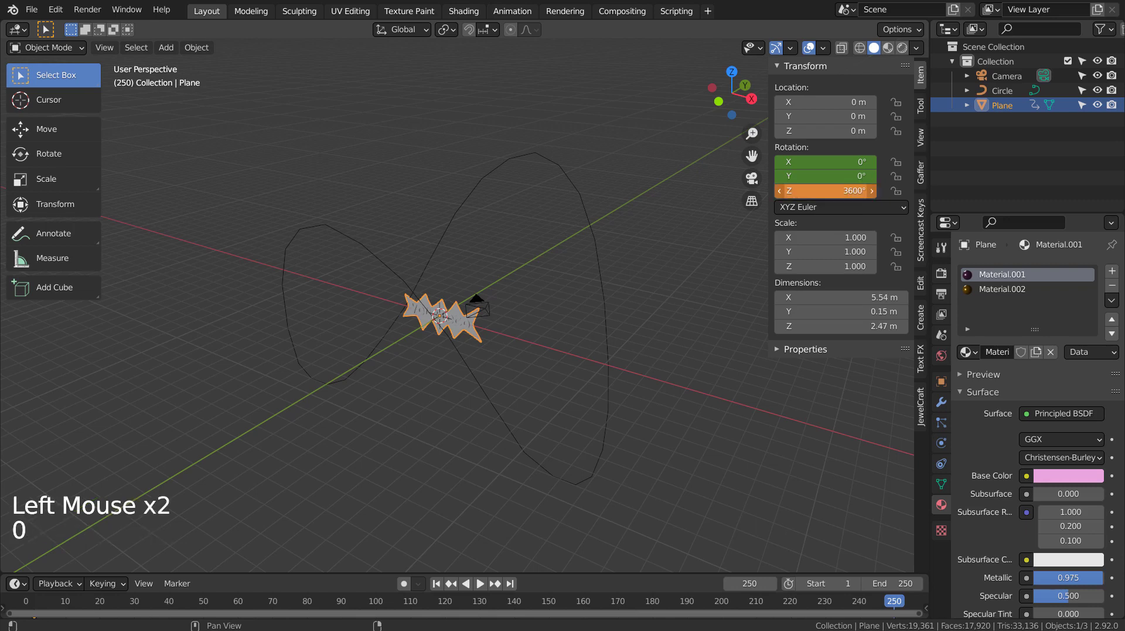
pyautogui.write('i')
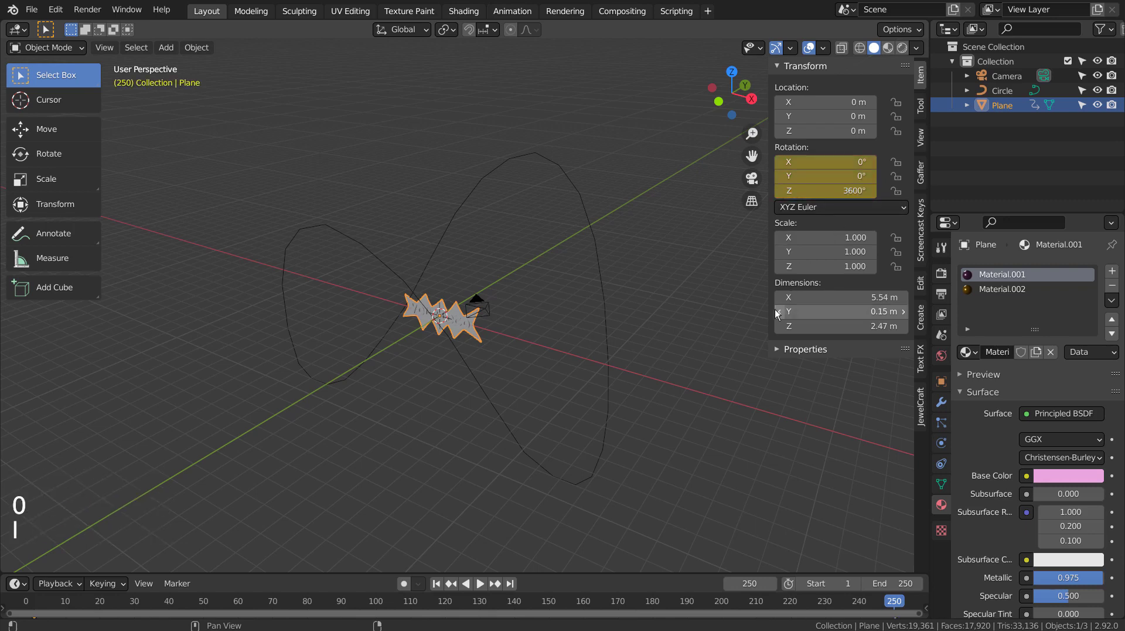
pyautogui.click(690, 374)
# Play the logo's spin animation from the first frame, stop it and return to frame 1
pyautogui.click(438, 582)
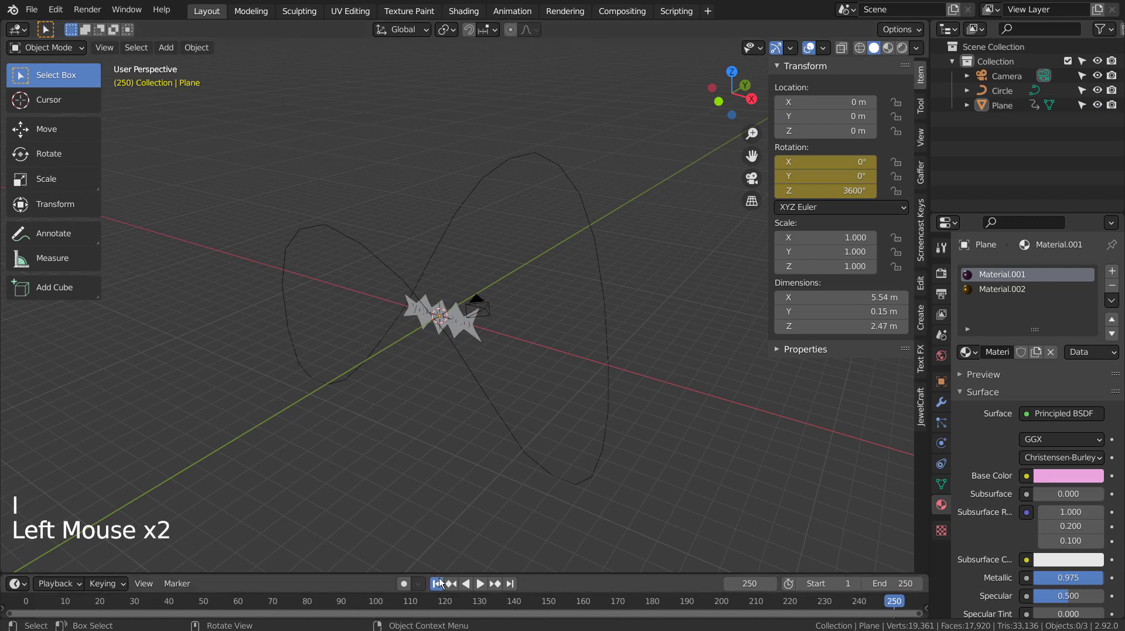
pyautogui.click(479, 582)
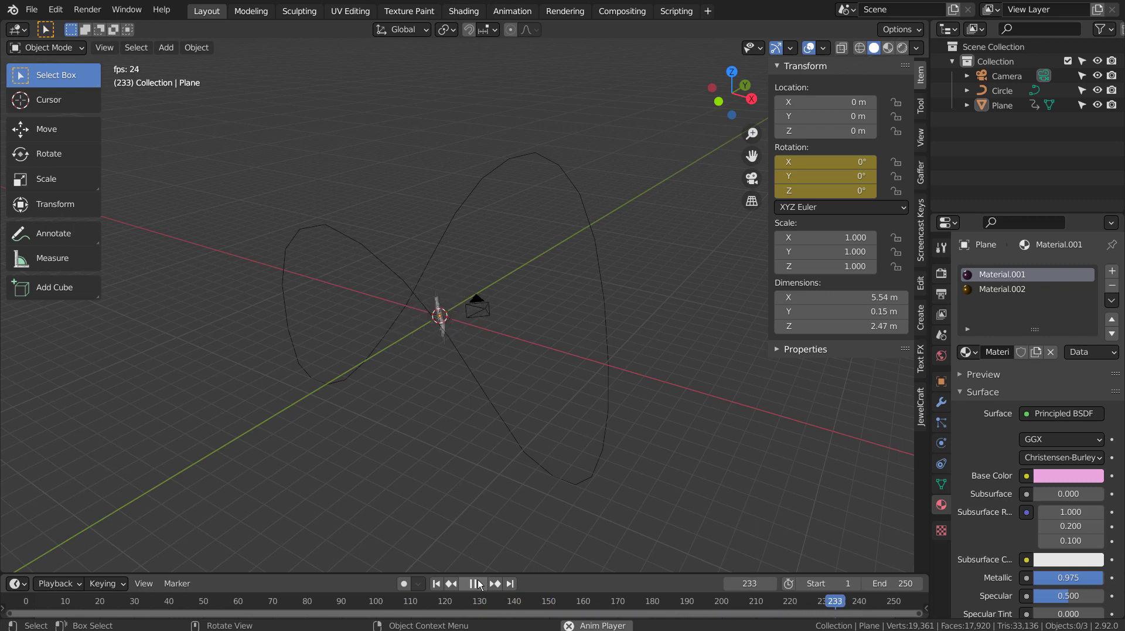
pyautogui.click(479, 582)
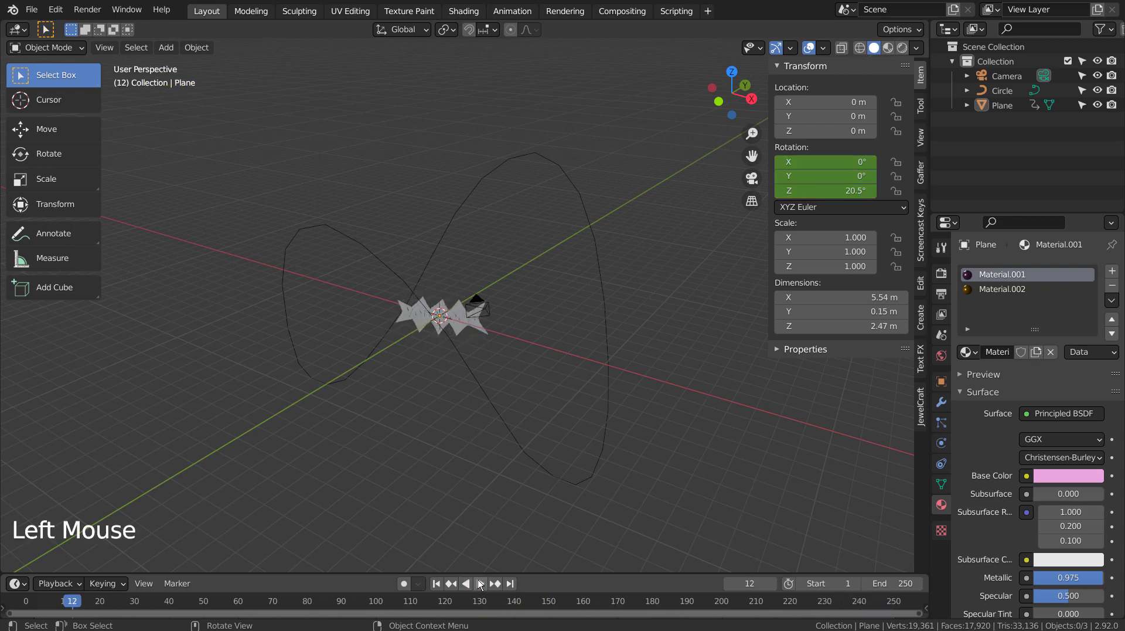
pyautogui.click(438, 583)
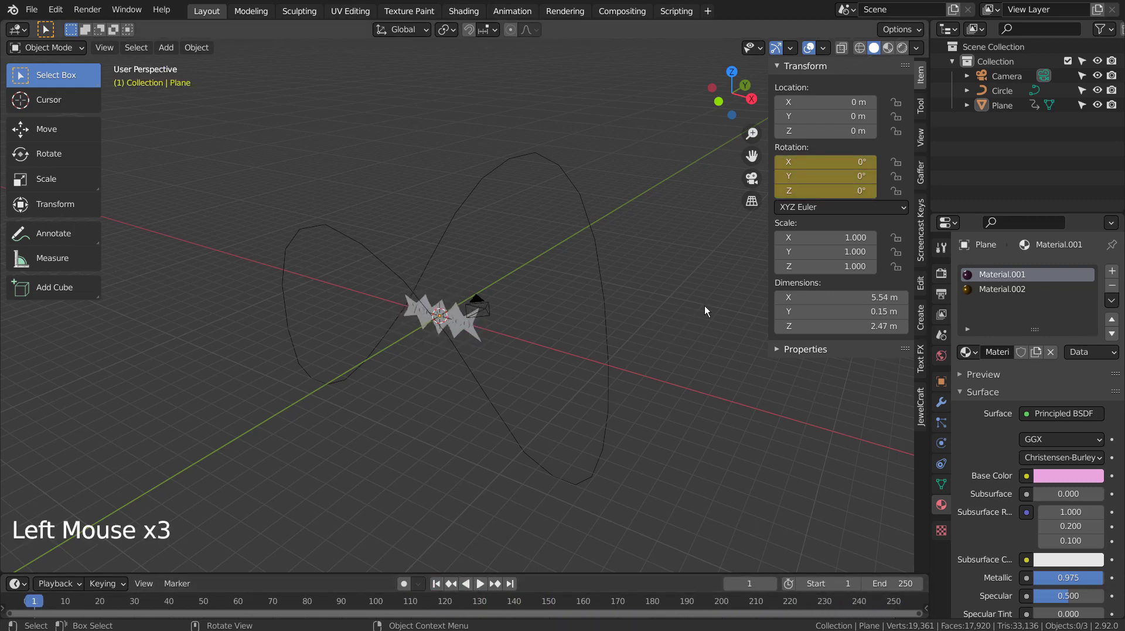
# Select the camera and set its location to 0 m on all axes and its X and Y rotation to 0°
pyautogui.click(1005, 75)
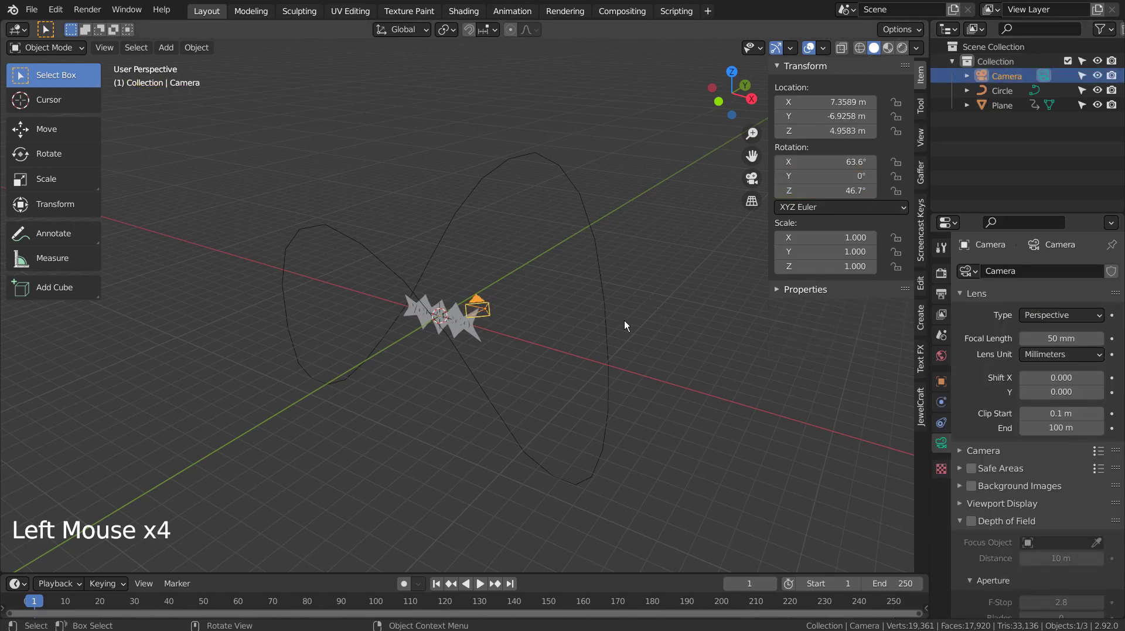
pyautogui.moveTo(634, 315); pyautogui.dragTo(580, 356, button='middle')
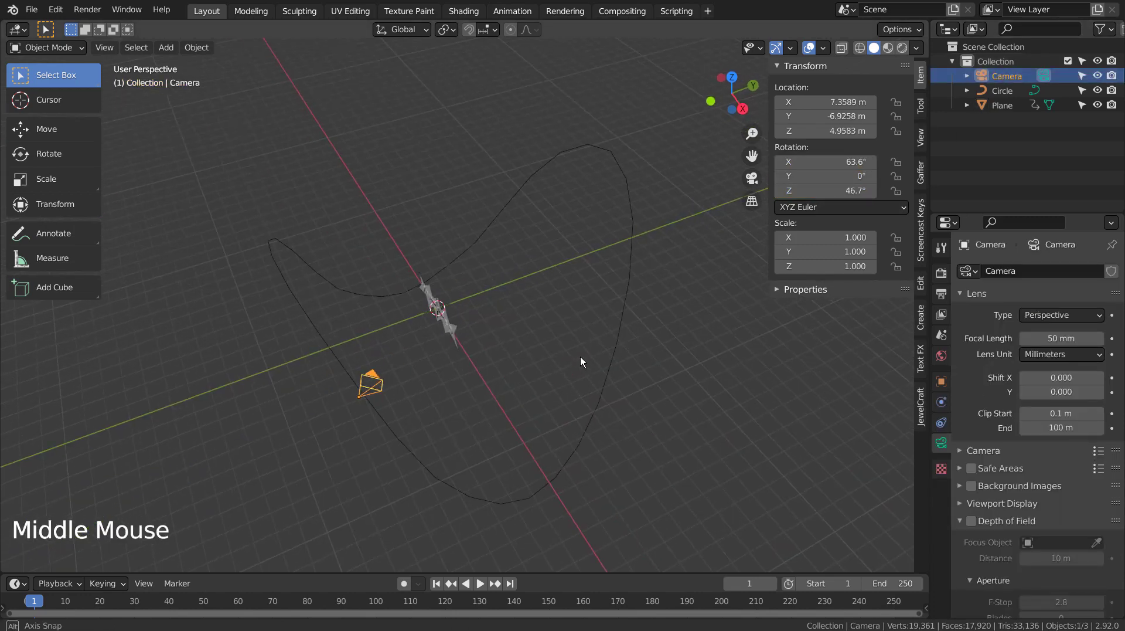
pyautogui.click(871, 101)
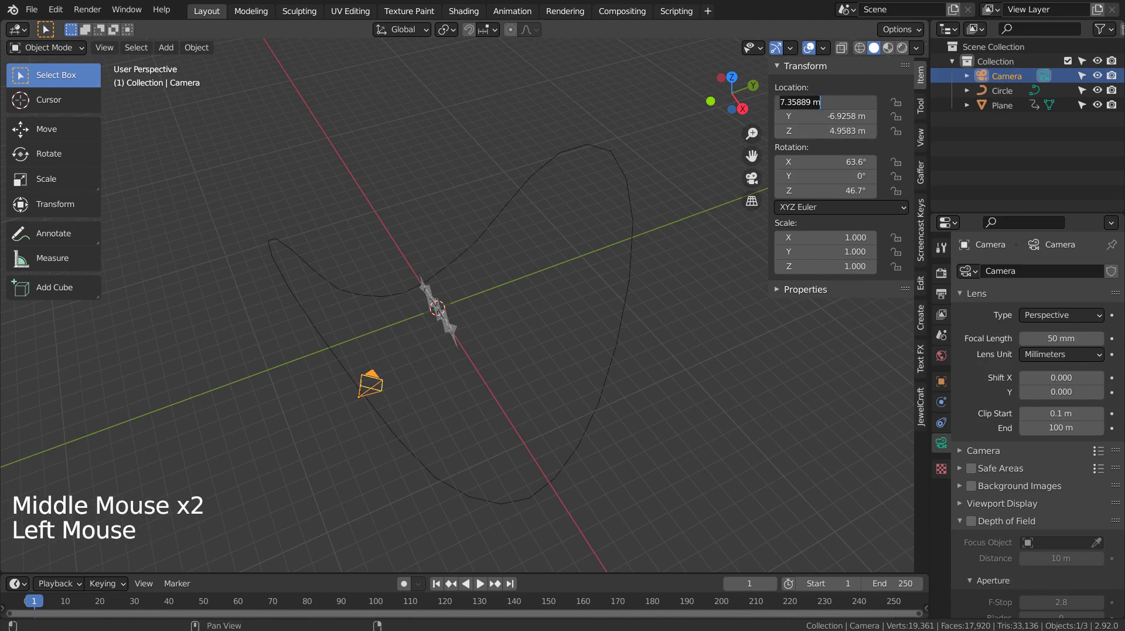
pyautogui.write('0')
pyautogui.press('Tab')
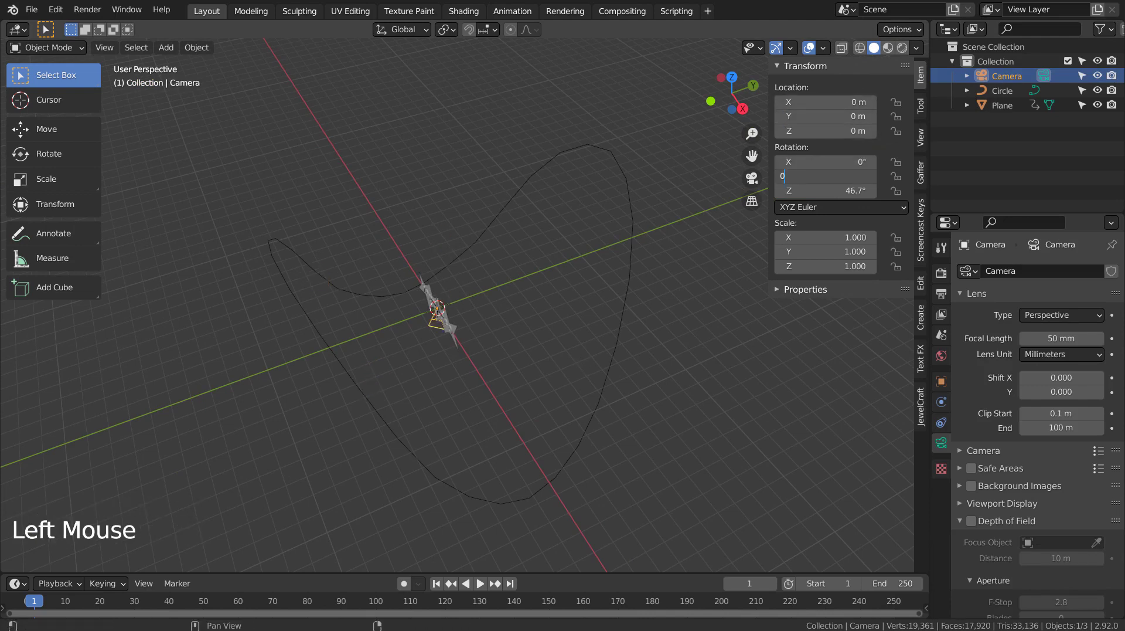
pyautogui.click(677, 471)
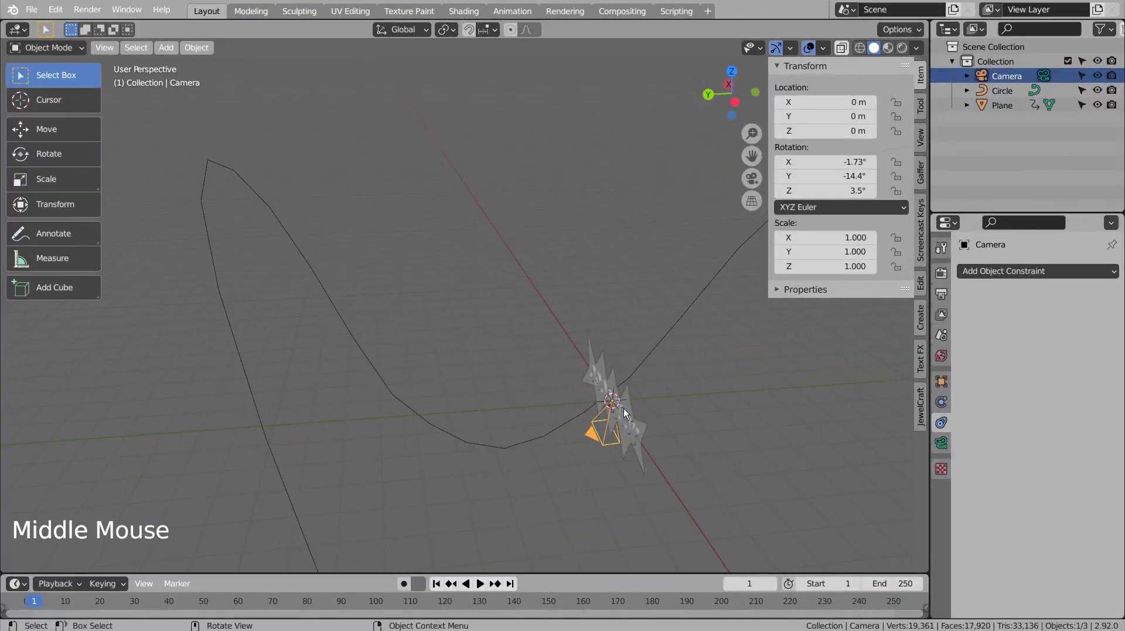
# In the right orthographic view, move the camera about -1.67 m along the global Y axis
pyautogui.press('KP_3')
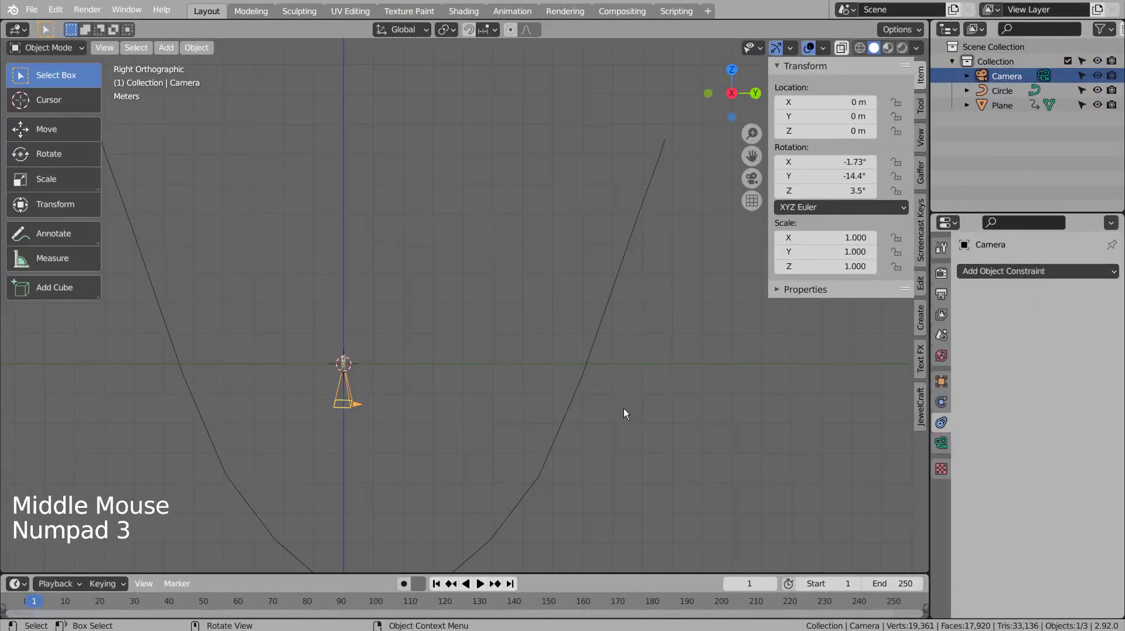
pyautogui.press('KP_1')
pyautogui.press('KP_3')
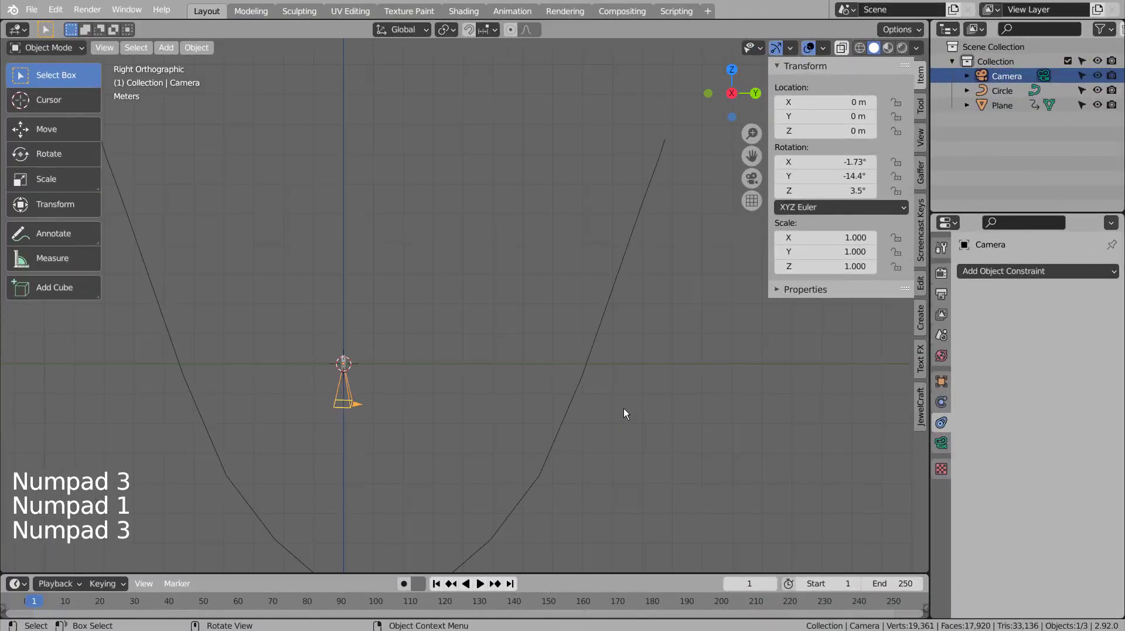
pyautogui.press('g')
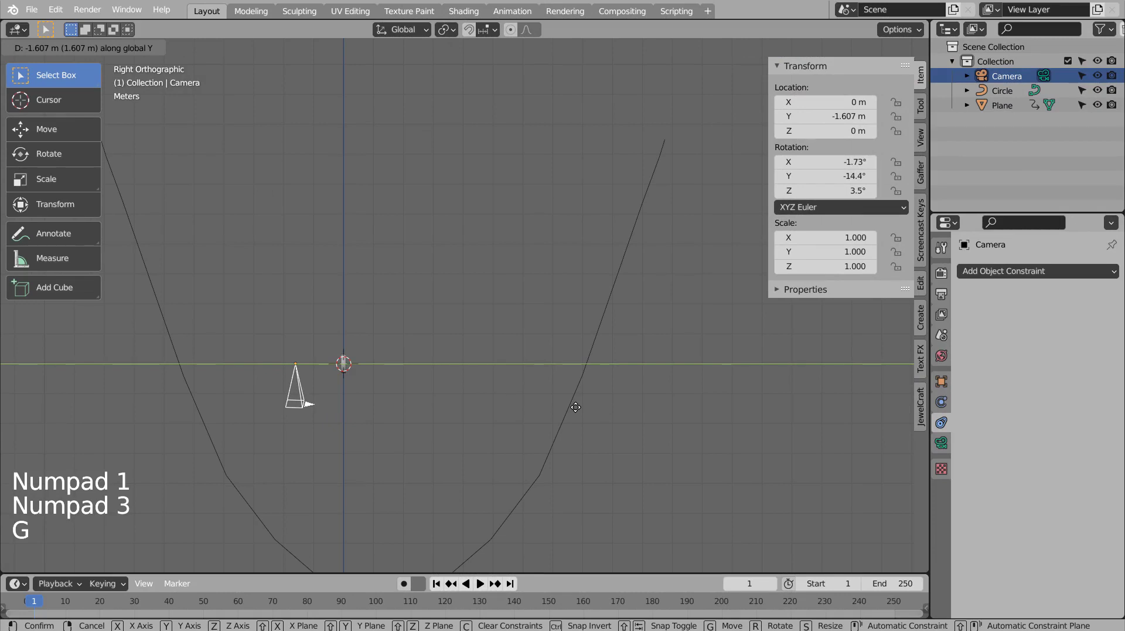
pyautogui.click(571, 407)
# In the right orthographic view, rotate the camera by about -89° to face the logo
pyautogui.moveTo(533, 406)
pyautogui.mouseDown(button='middle')
pyautogui.moveTo(616, 441)
pyautogui.moveTo(544, 425)
pyautogui.mouseUp(button='middle')
pyautogui.press('KP_3')
pyautogui.press('r')
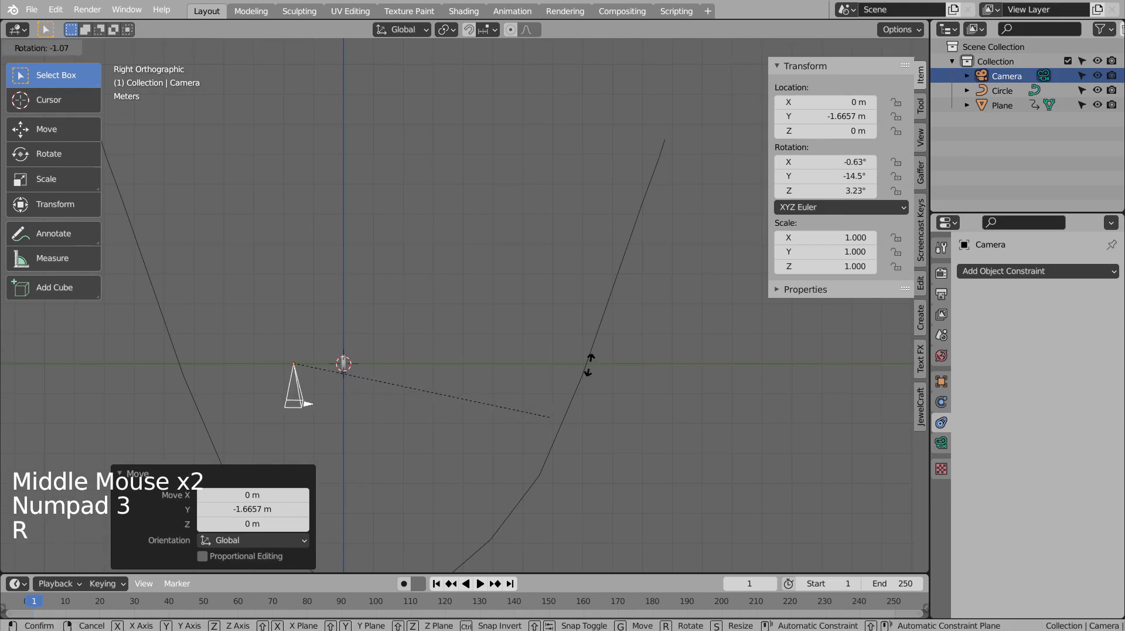
pyautogui.click(411, 89)
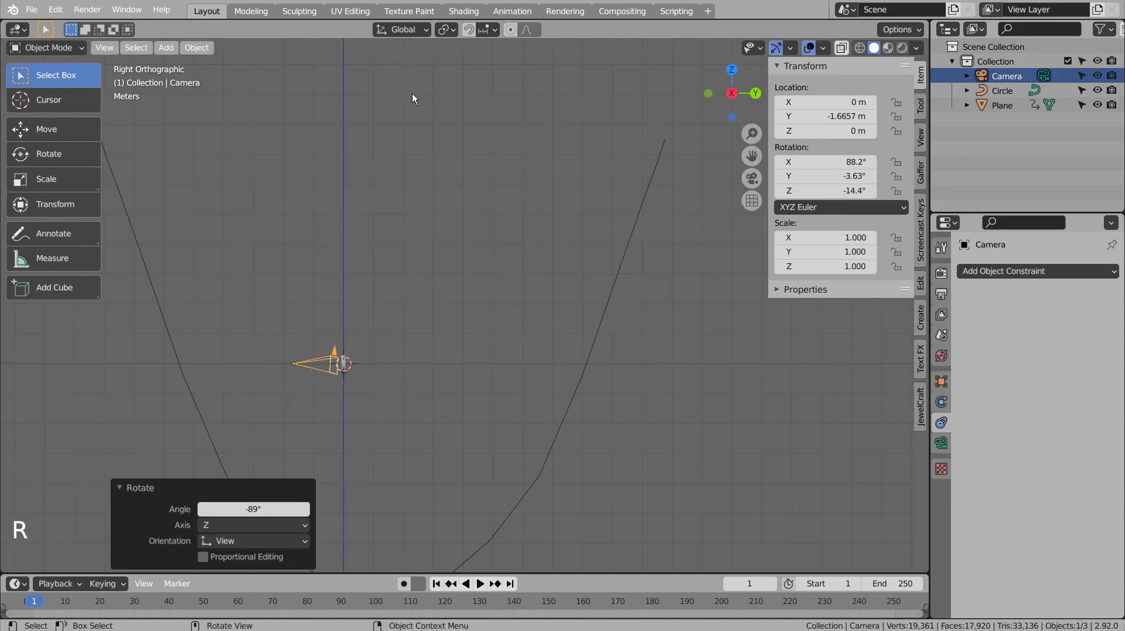
# In the top view, rotate the camera by about -13.2° to aim it straight at the logo
pyautogui.press('KP_7')
pyautogui.press('r')
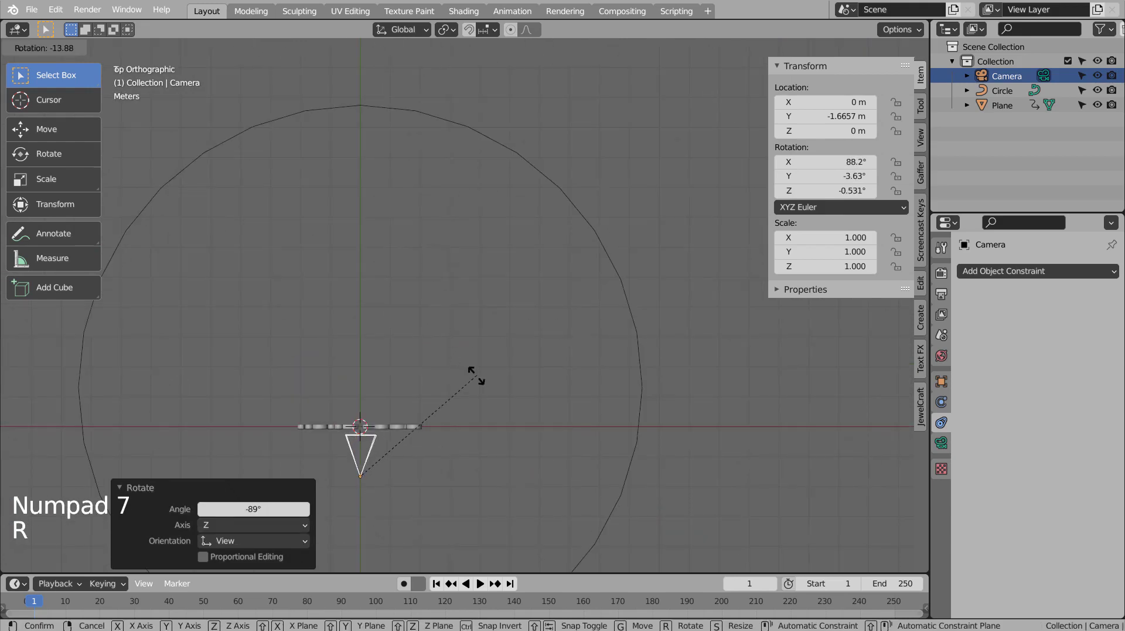
pyautogui.click(476, 378)
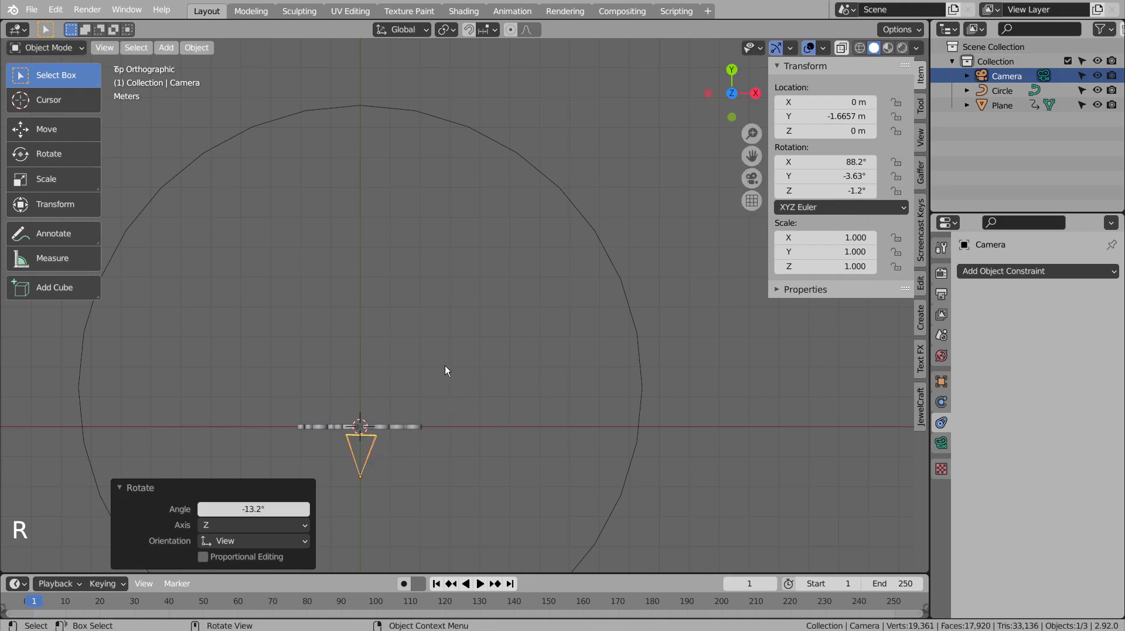
# Add a Follow Path constraint to the camera targeting the Circle curve, enable Follow Curve and apply Animate Path
pyautogui.moveTo(444, 364)
pyautogui.mouseDown(button='middle')
pyautogui.moveTo(451, 356)
pyautogui.moveTo(454, 393)
pyautogui.moveTo(432, 360)
pyautogui.mouseUp(button='middle')
pyautogui.scroll(-3, 432, 360)
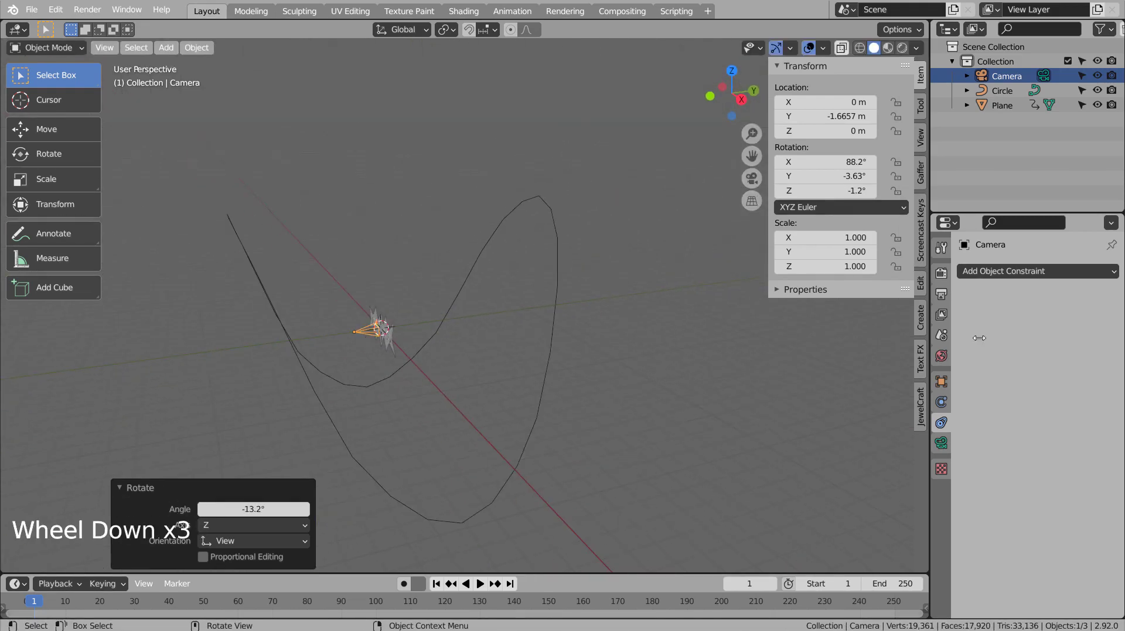
pyautogui.click(1078, 271)
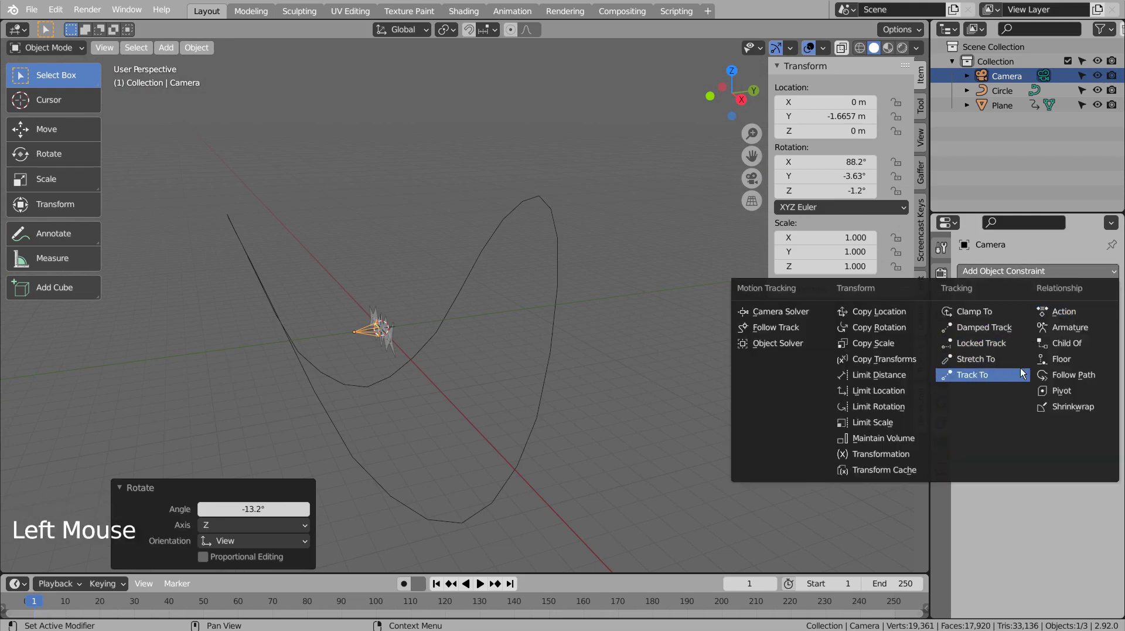
pyautogui.click(1049, 373)
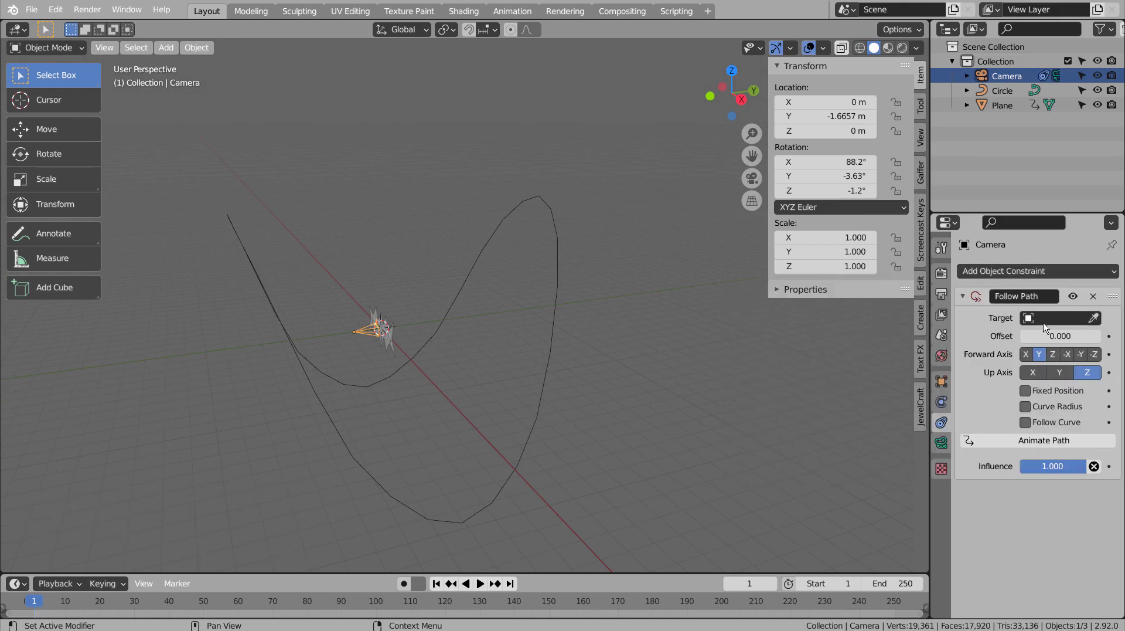
pyautogui.click(1093, 317)
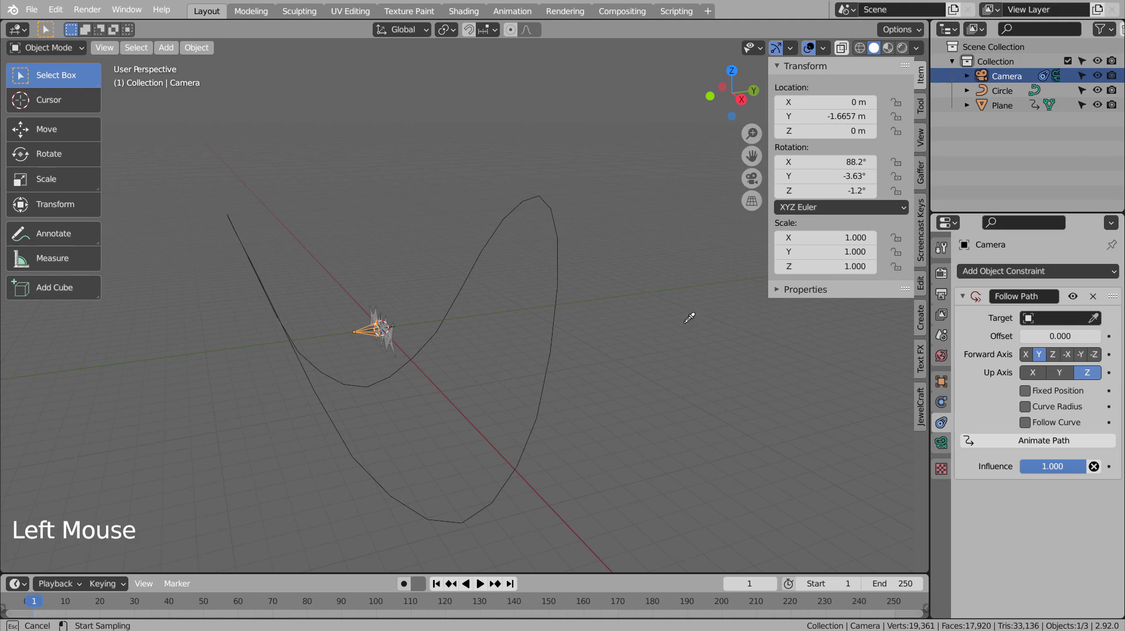
pyautogui.click(552, 390)
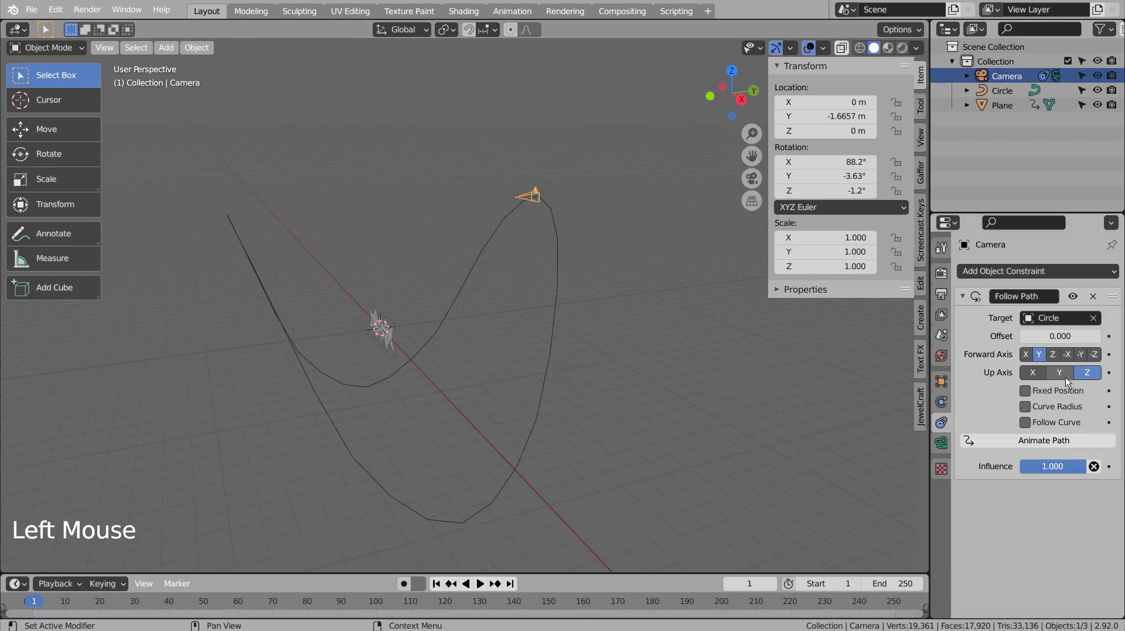
pyautogui.click(1026, 423)
pyautogui.click(1028, 443)
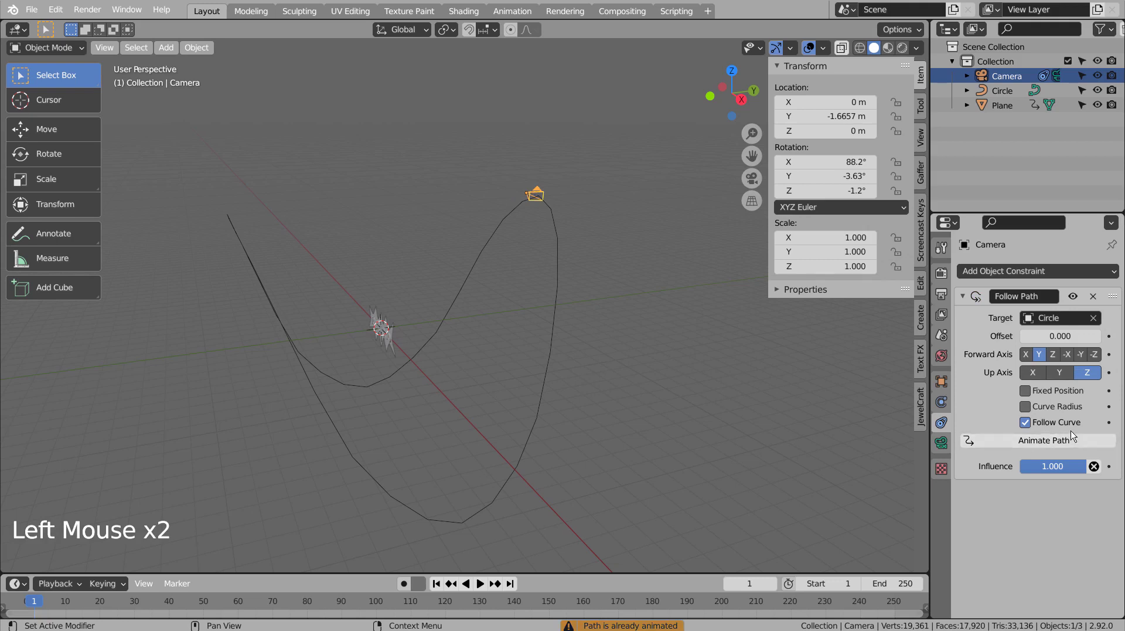
# Add a Track To constraint to the camera with the logo's Plane object as its target
pyautogui.click(1066, 273)
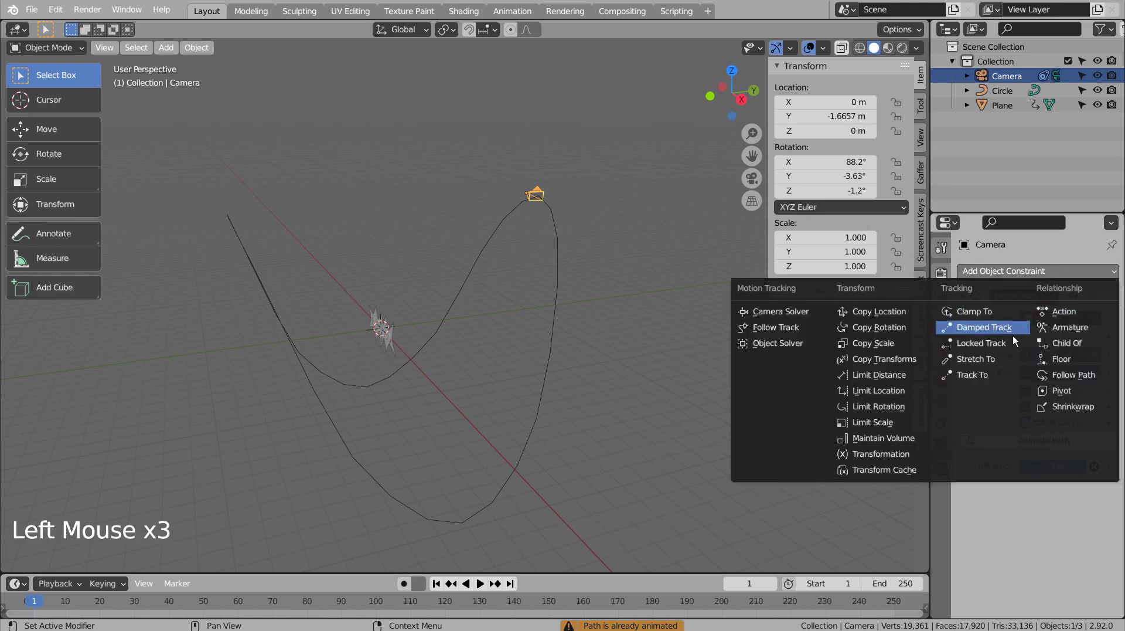
pyautogui.click(999, 375)
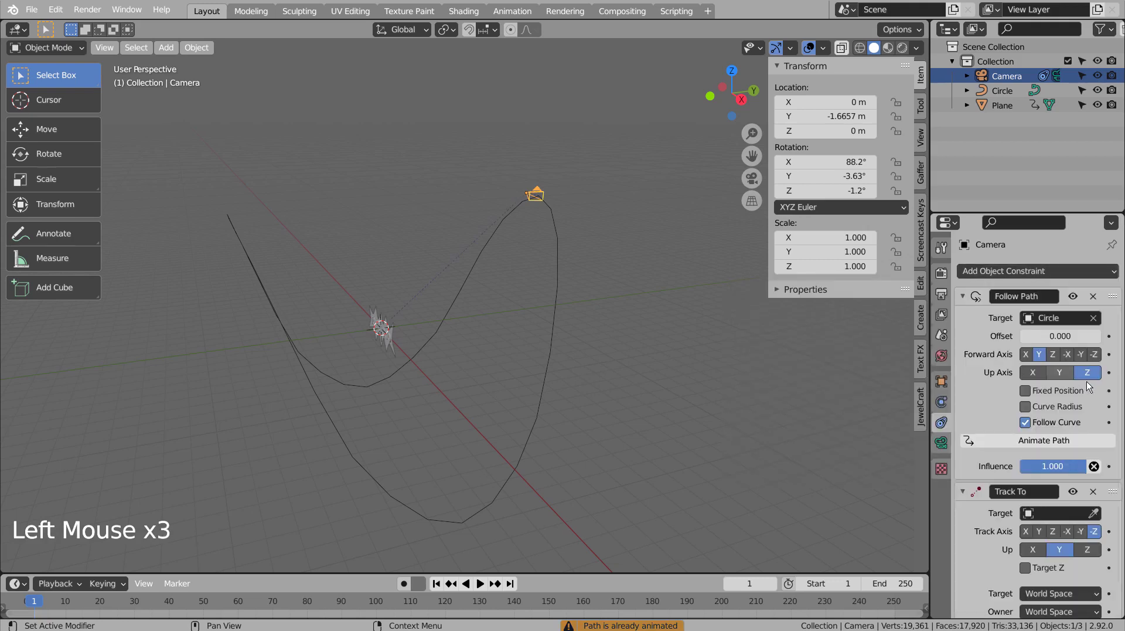
pyautogui.click(1093, 513)
pyautogui.click(393, 336)
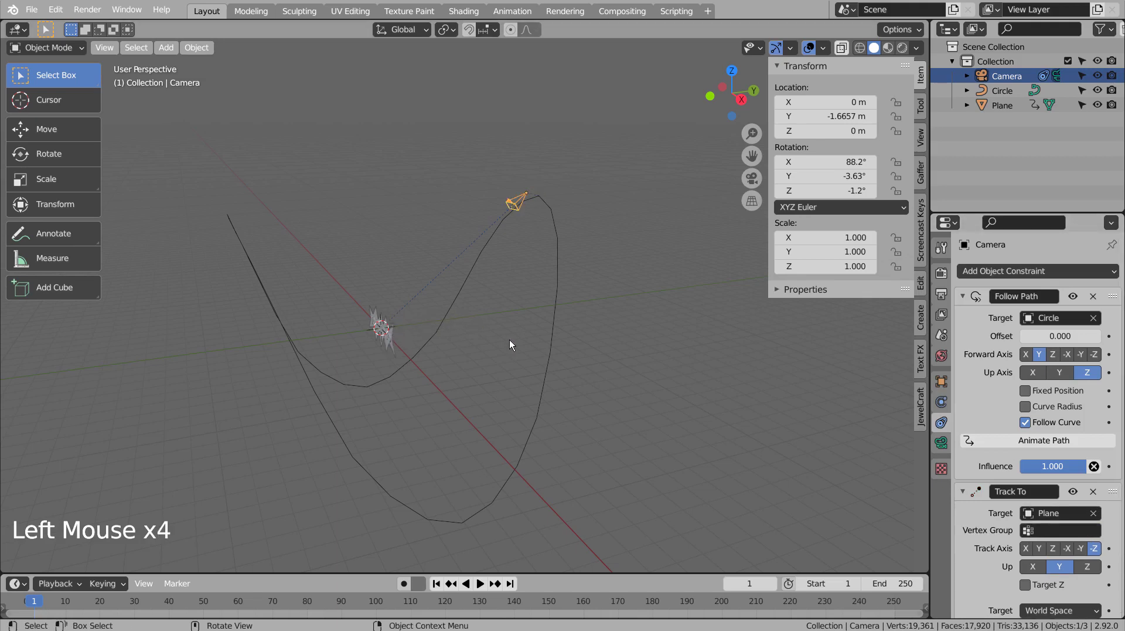
# Play the animation through the camera view to check how the camera follows the curve, and stop it
pyautogui.press('KP_0')
pyautogui.press('KP_0')
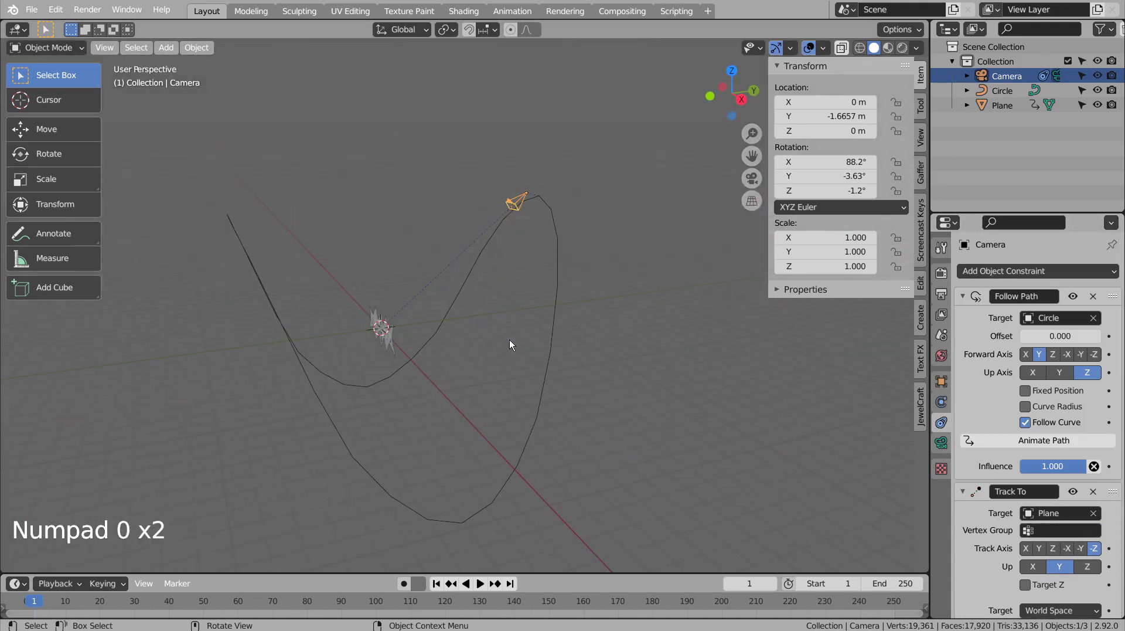
pyautogui.click(481, 584)
pyautogui.press('KP_0')
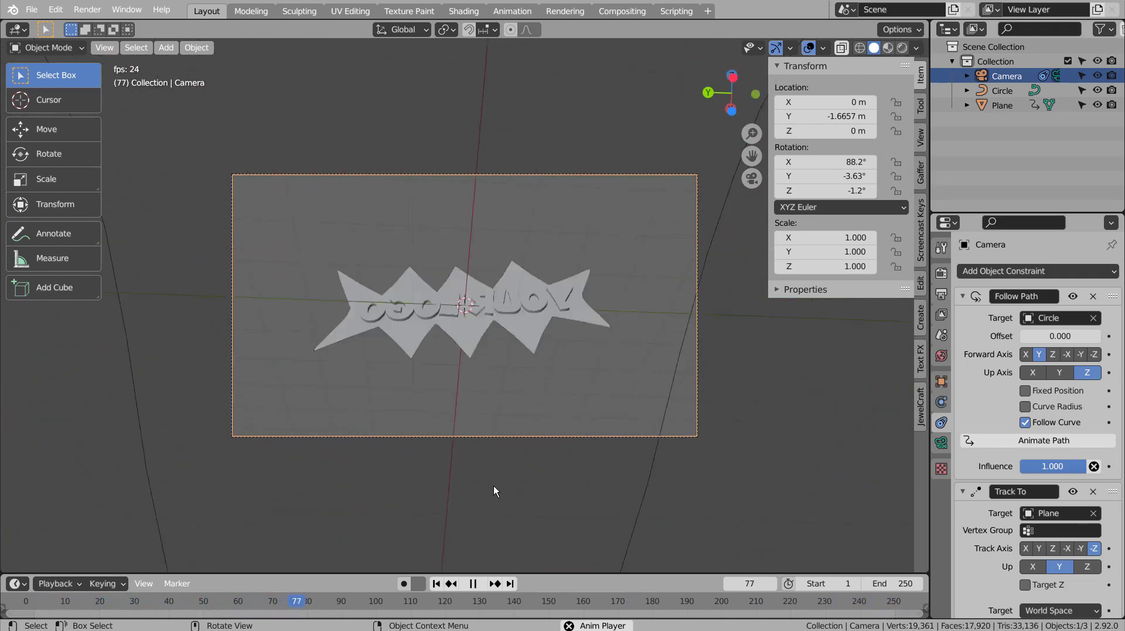
pyautogui.click(473, 583)
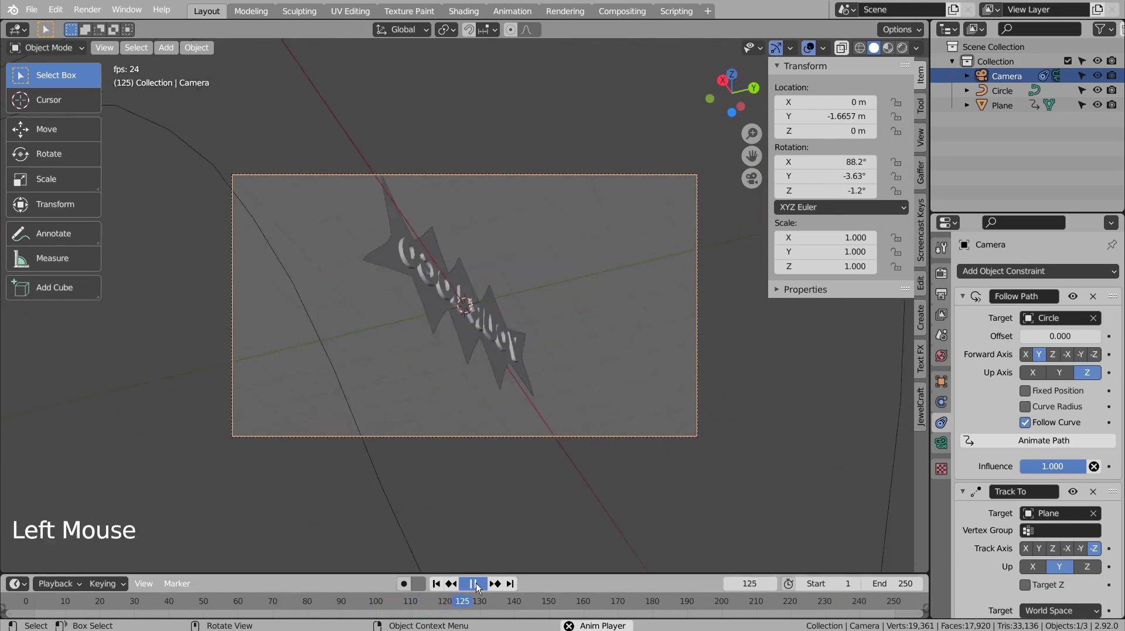
# At frame 250, set the logo's Z rotation to 360°, keyframe the rotation and deselect the logo
pyautogui.click(510, 583)
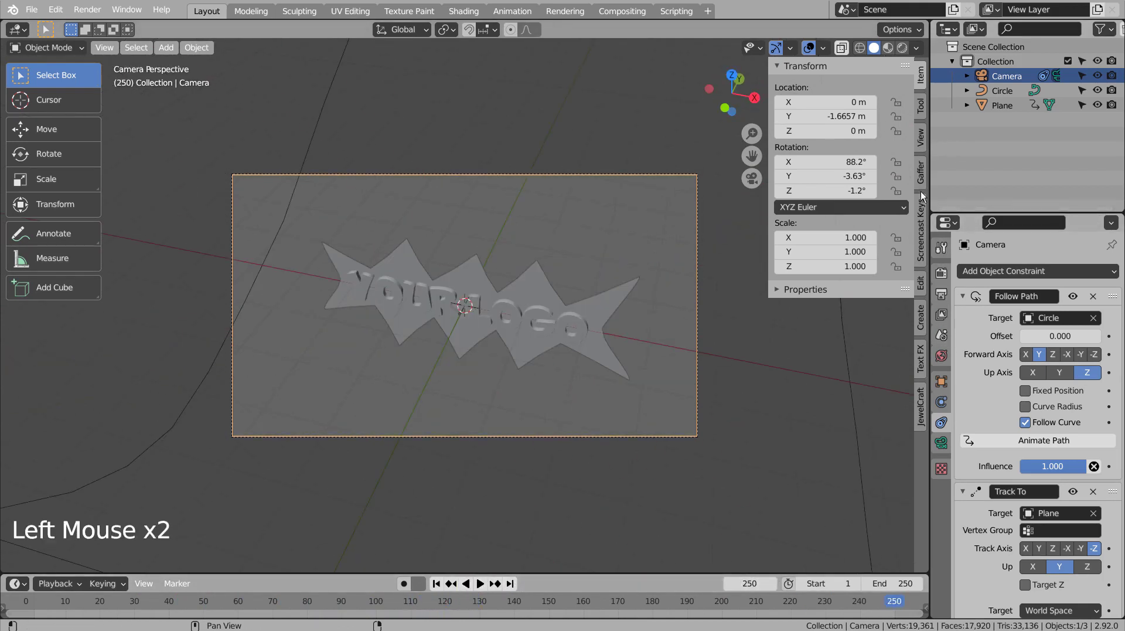
pyautogui.click(604, 335)
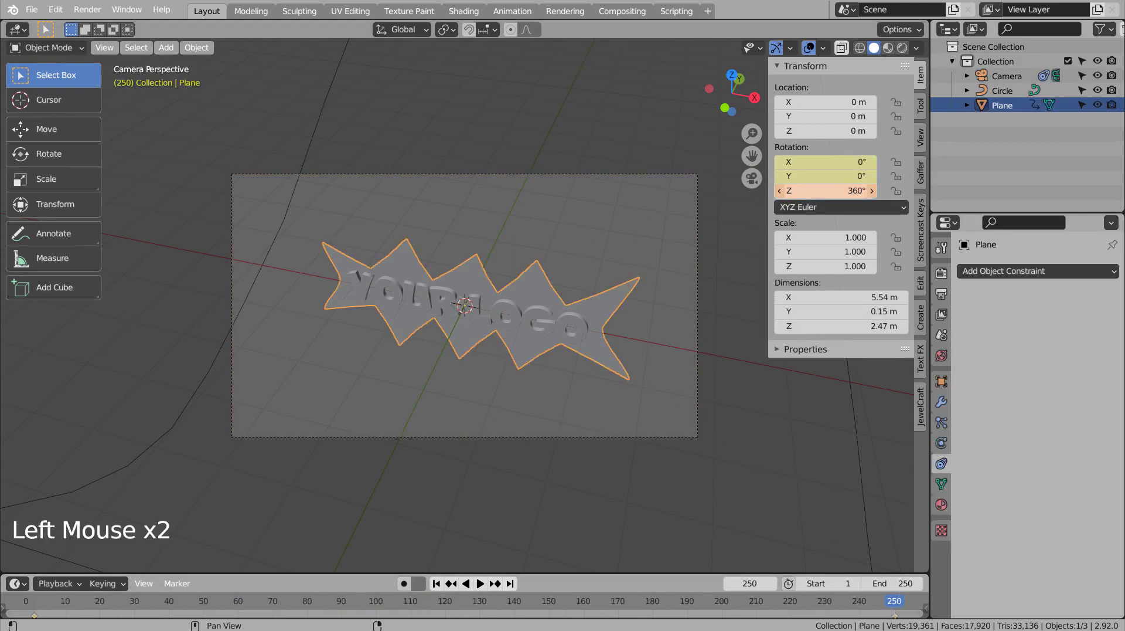
pyautogui.click(561, 508)
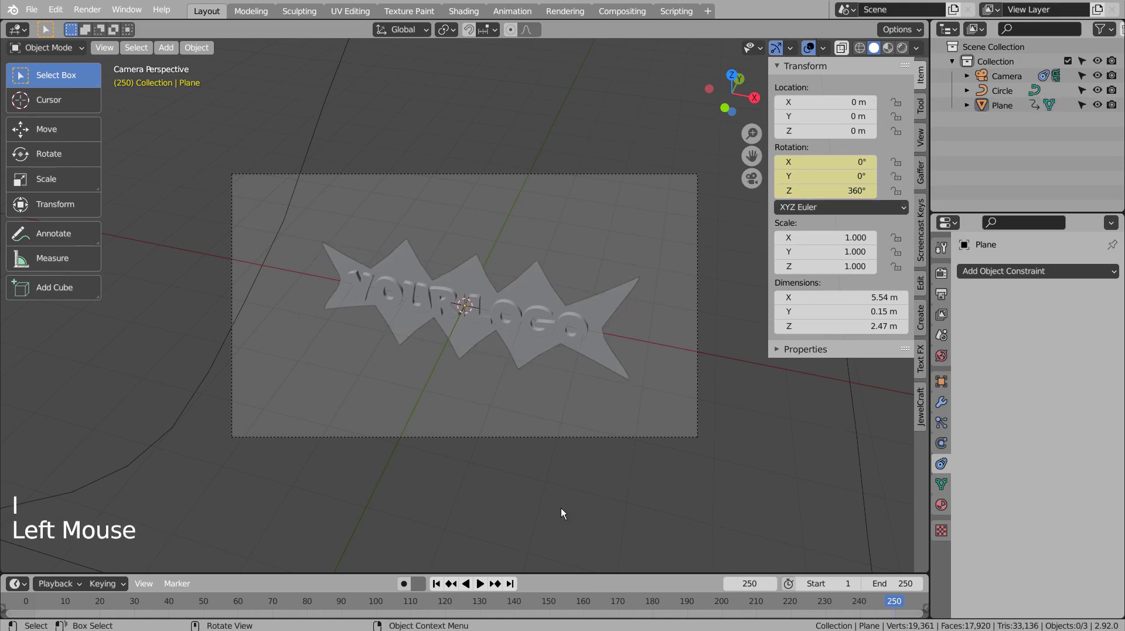
# Play the animation from the first frame, checking it in material preview and wireframe shading, and return to frame 1
pyautogui.click(436, 583)
pyautogui.click(482, 584)
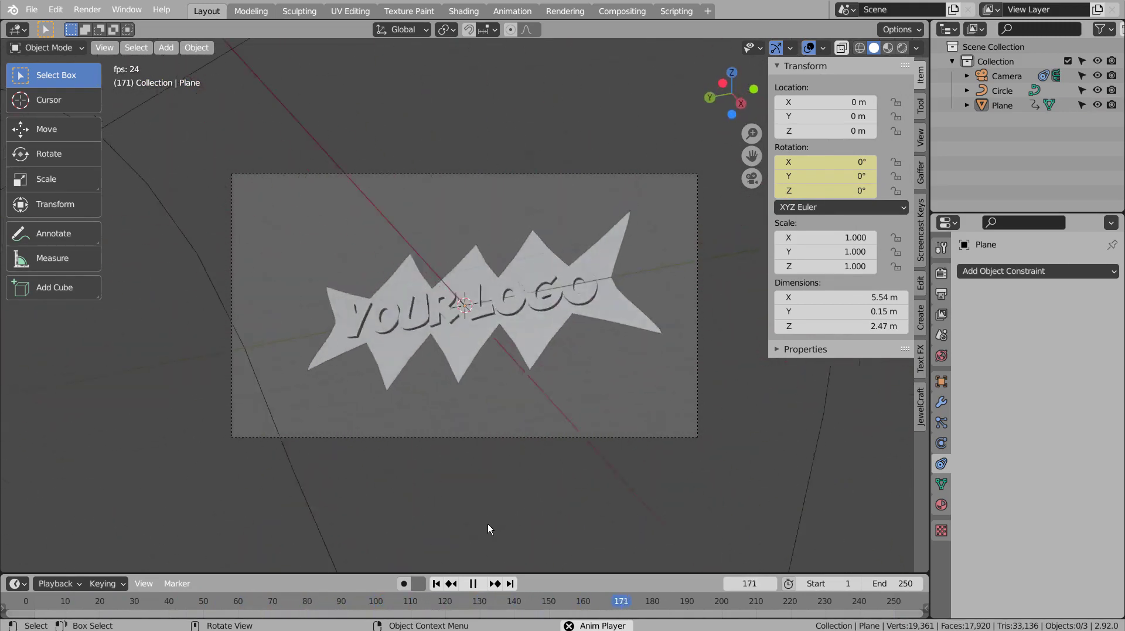
pyautogui.click(888, 48)
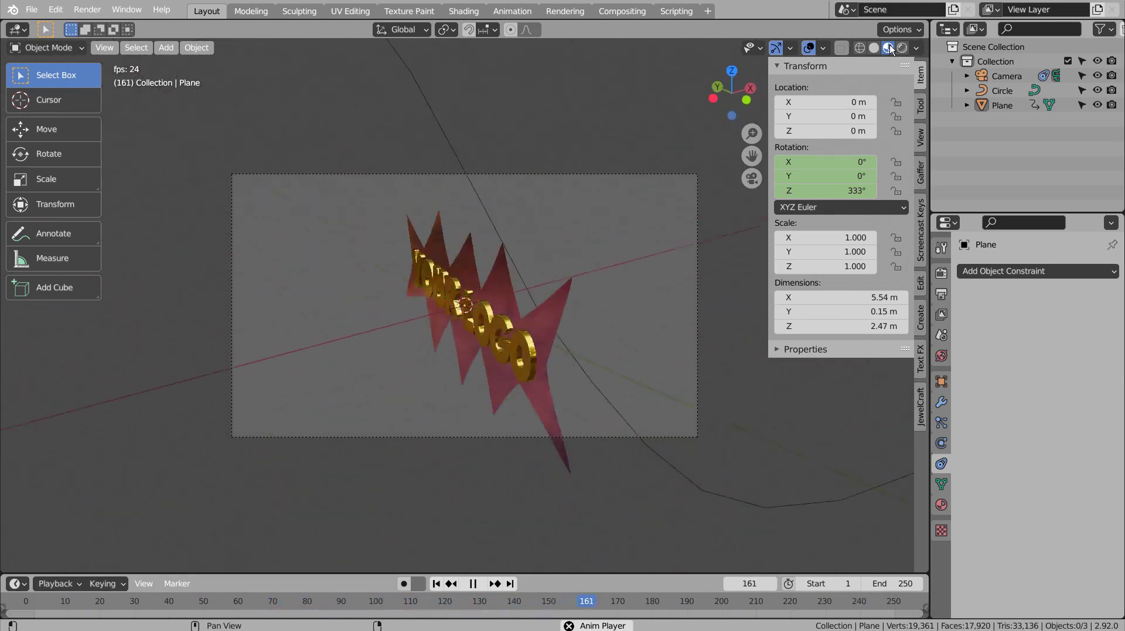
pyautogui.click(873, 48)
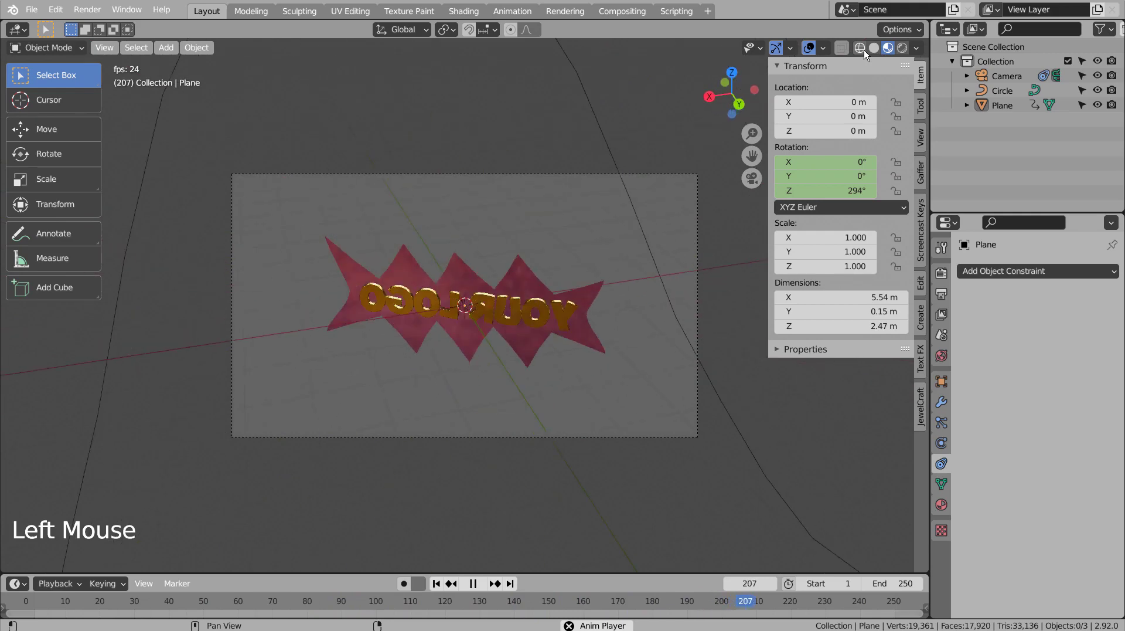
pyautogui.click(860, 47)
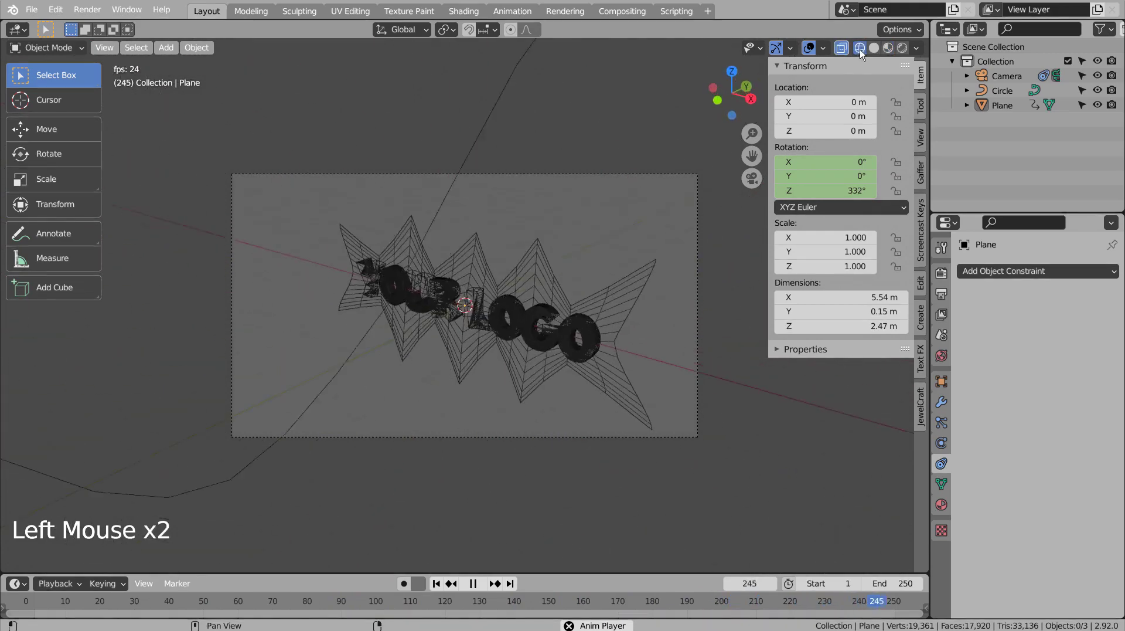
pyautogui.click(467, 583)
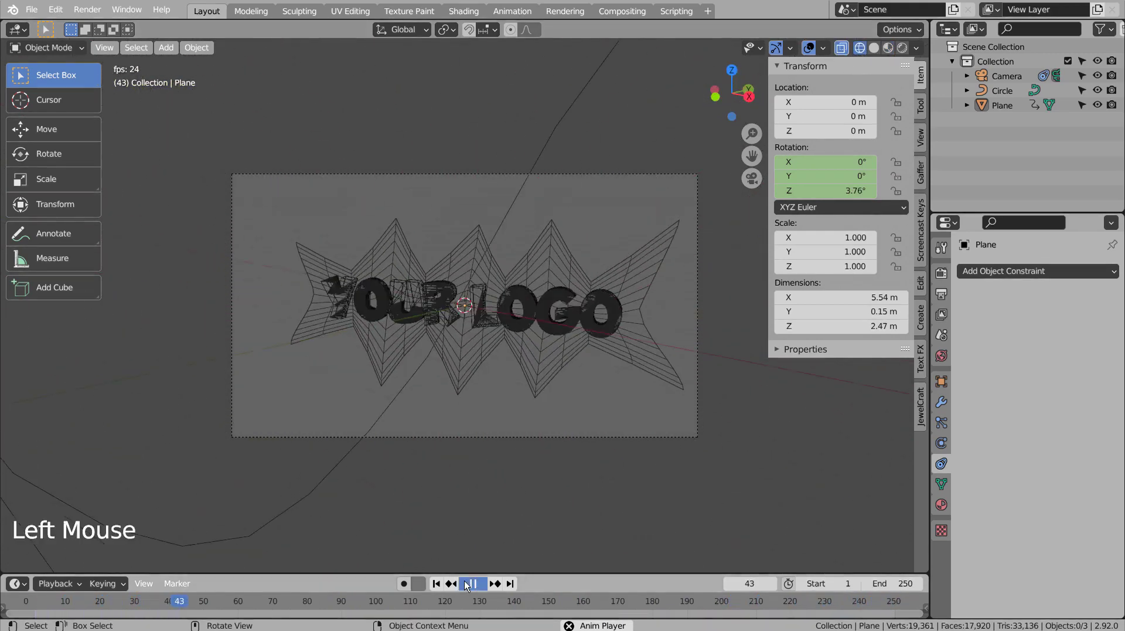
pyautogui.click(437, 583)
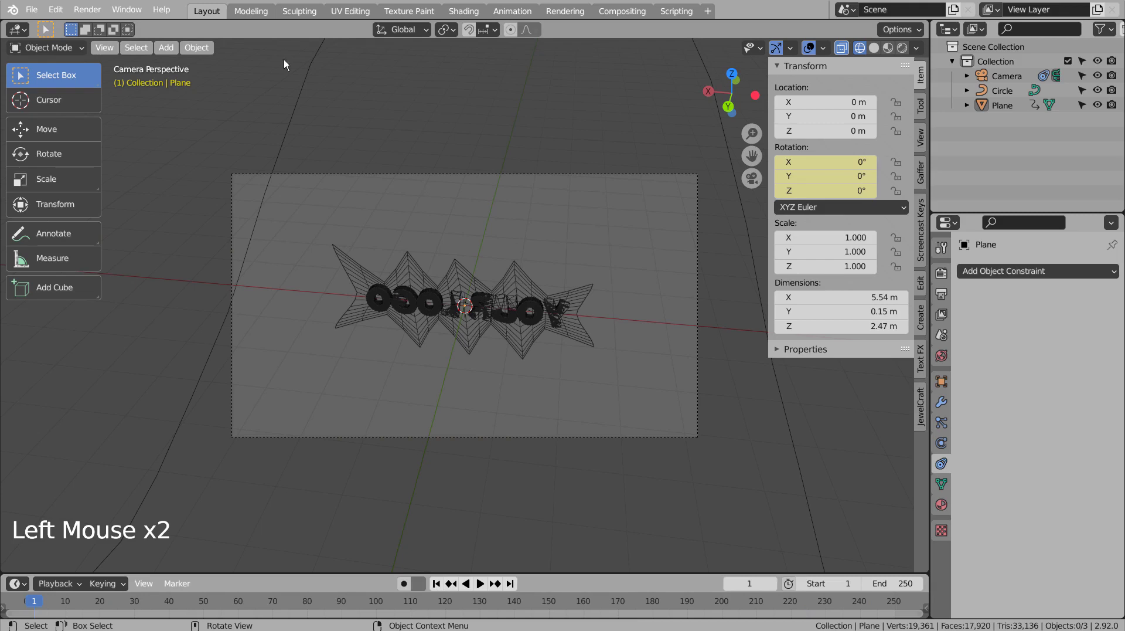
# Open the Animation workspace and set the extrapolation mode for the Dope Sheet channels
pyautogui.click(514, 14)
pyautogui.click(249, 455)
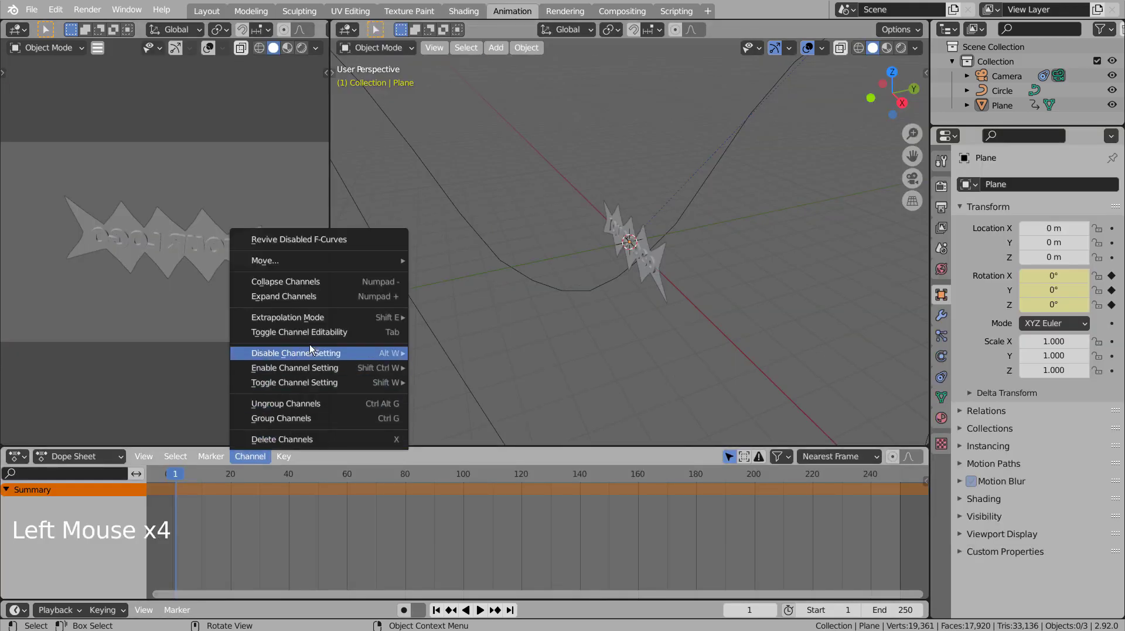
pyautogui.moveTo(328, 319)
pyautogui.click(472, 332)
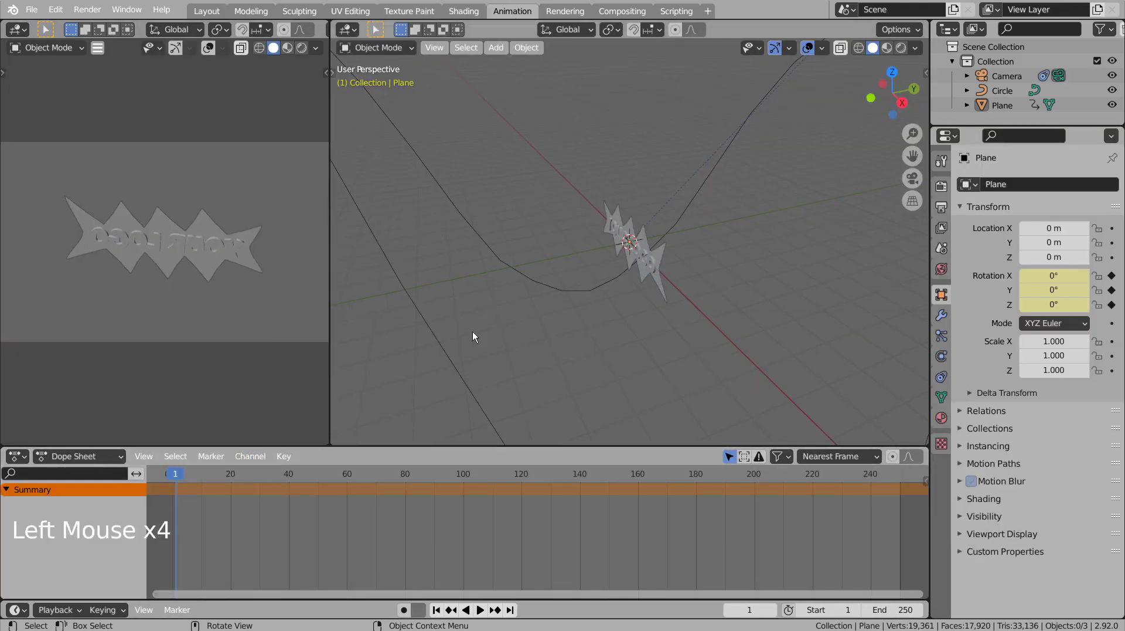
# Select the logo and set its animation channels to Constant Extrapolation in the Dope Sheet
pyautogui.click(651, 266)
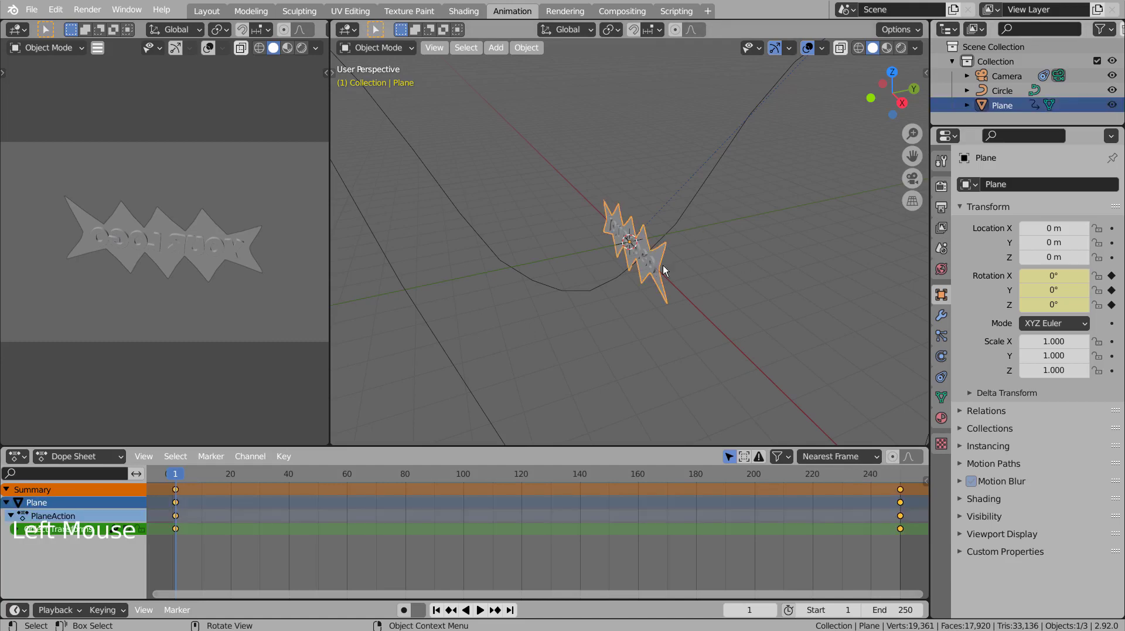
pyautogui.click(250, 456)
pyautogui.moveTo(410, 319)
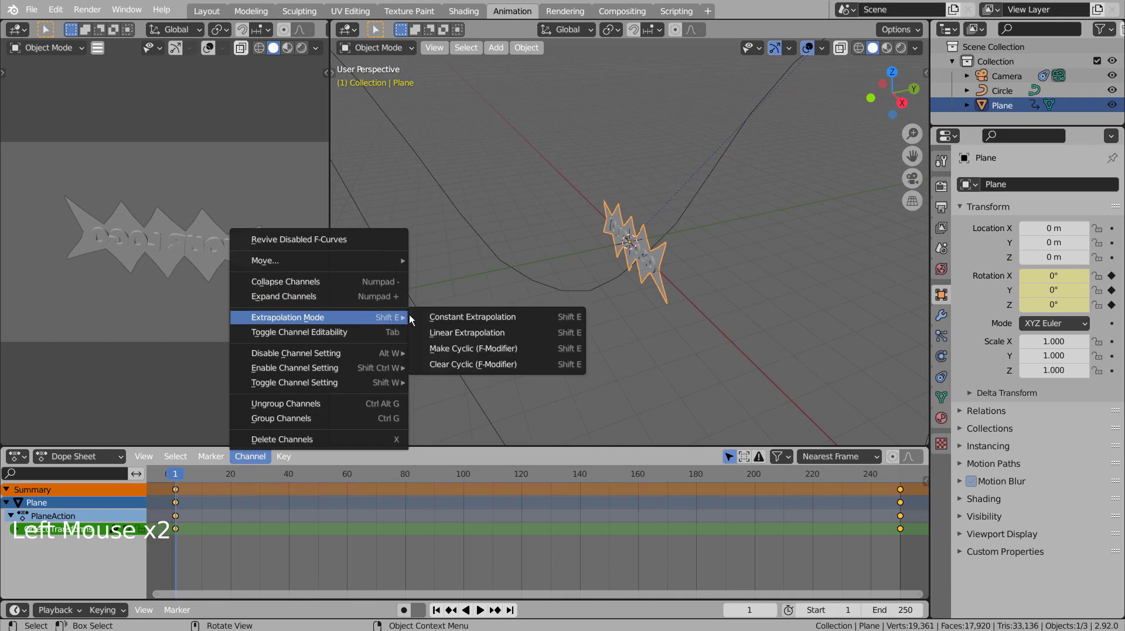
pyautogui.click(524, 316)
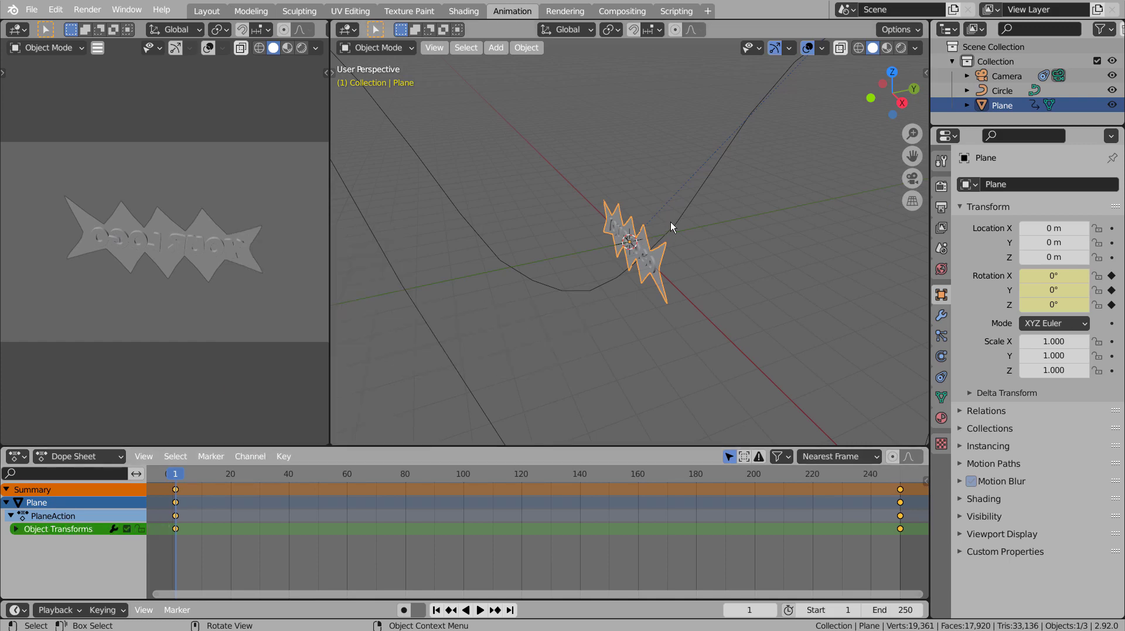
# Return to the Layout workspace, play the animation from the first frame to check the logo's rotation, and go back to frame 1
pyautogui.scroll(-7, 757, 280)
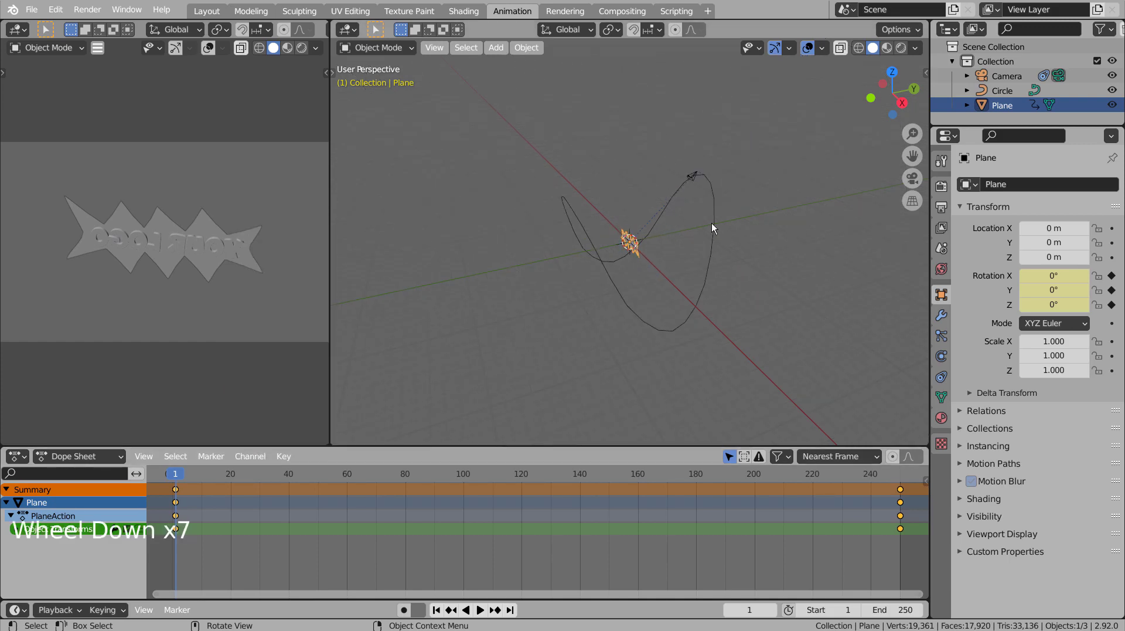
pyautogui.click(206, 12)
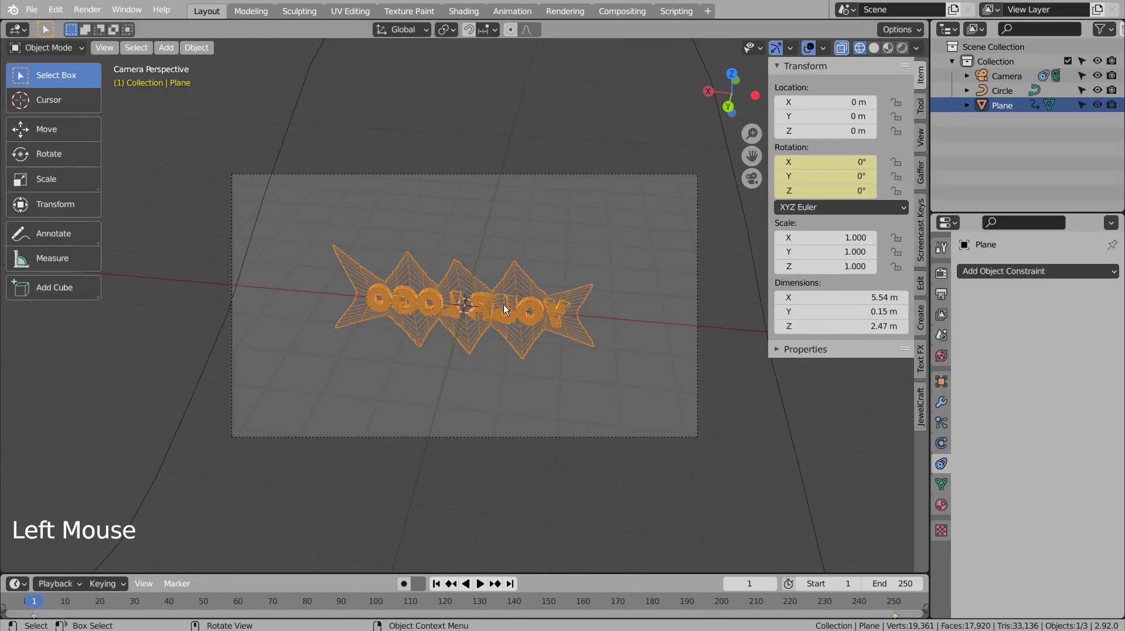
pyautogui.click(436, 583)
pyautogui.click(481, 583)
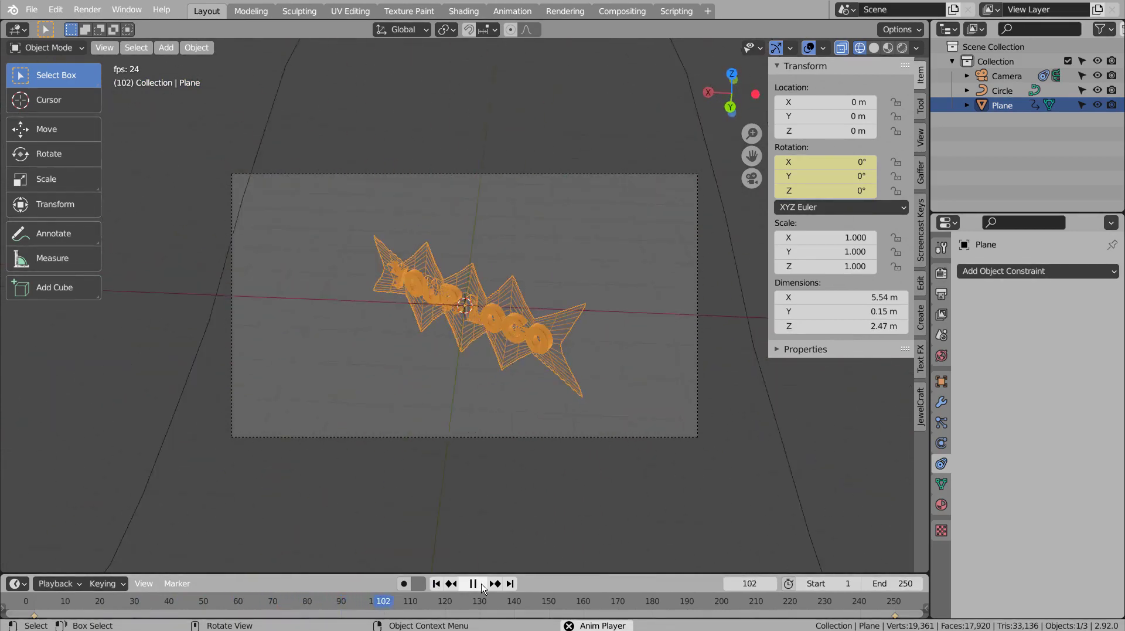
pyautogui.click(476, 584)
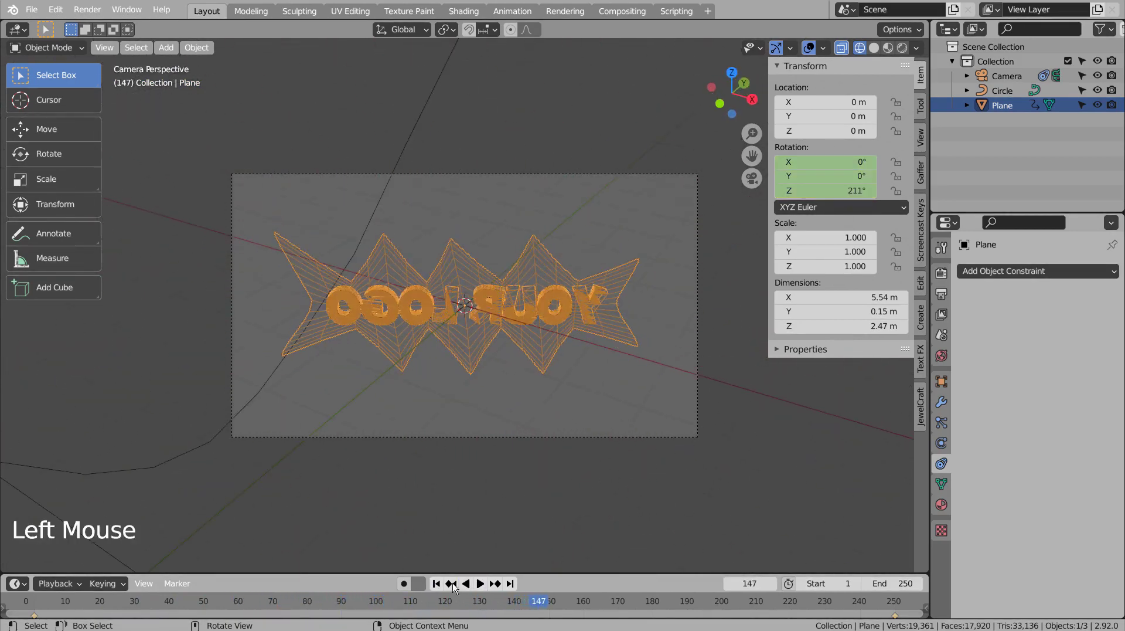
pyautogui.click(436, 583)
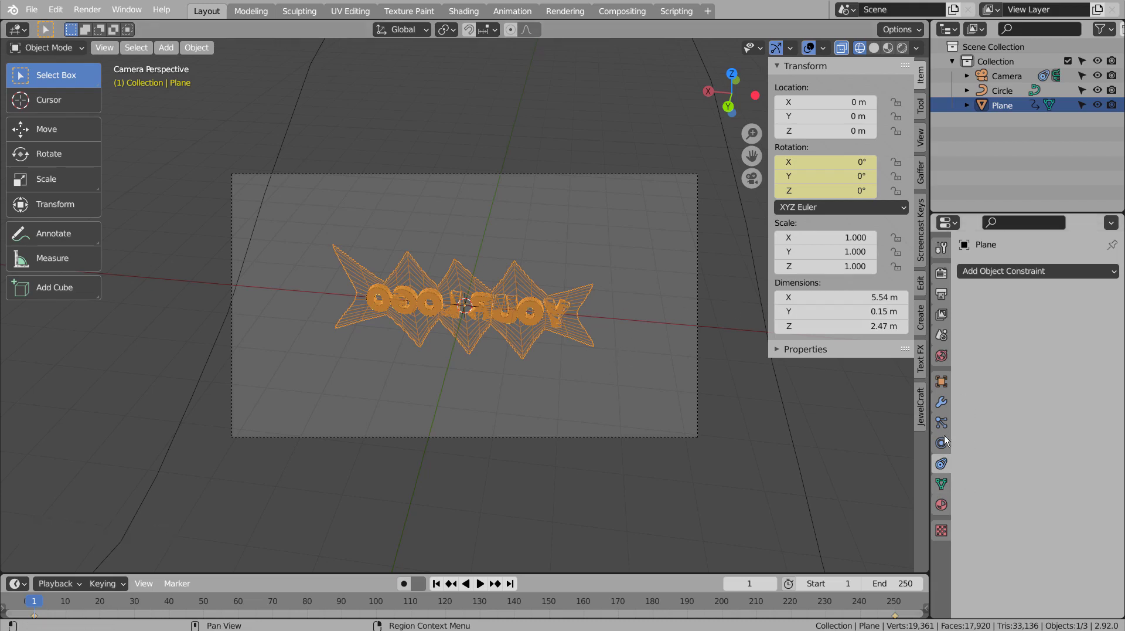
# Keyframe the camera's focal length at 50 mm on frames 1, 50, 100, 150, 200 and 250
pyautogui.click(1009, 77)
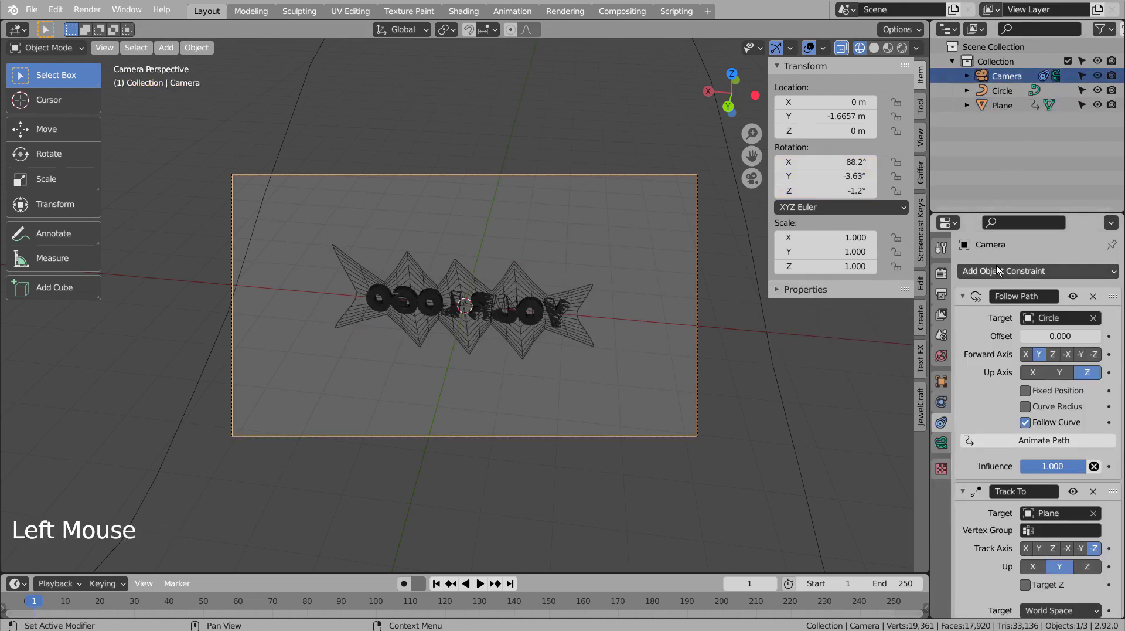
pyautogui.click(941, 443)
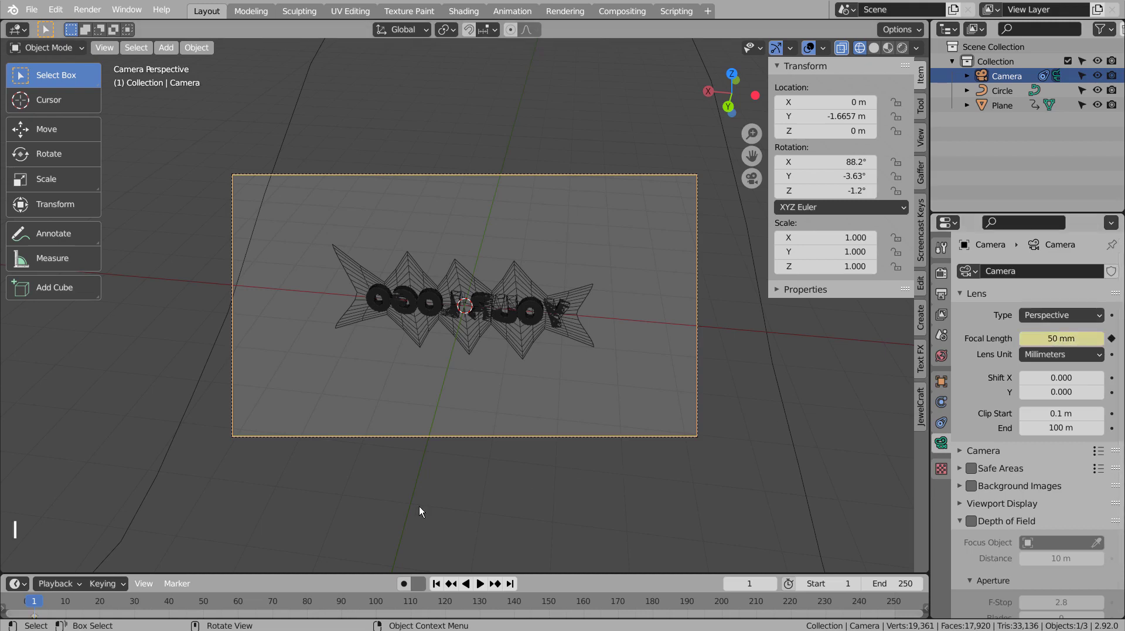
pyautogui.click(202, 600)
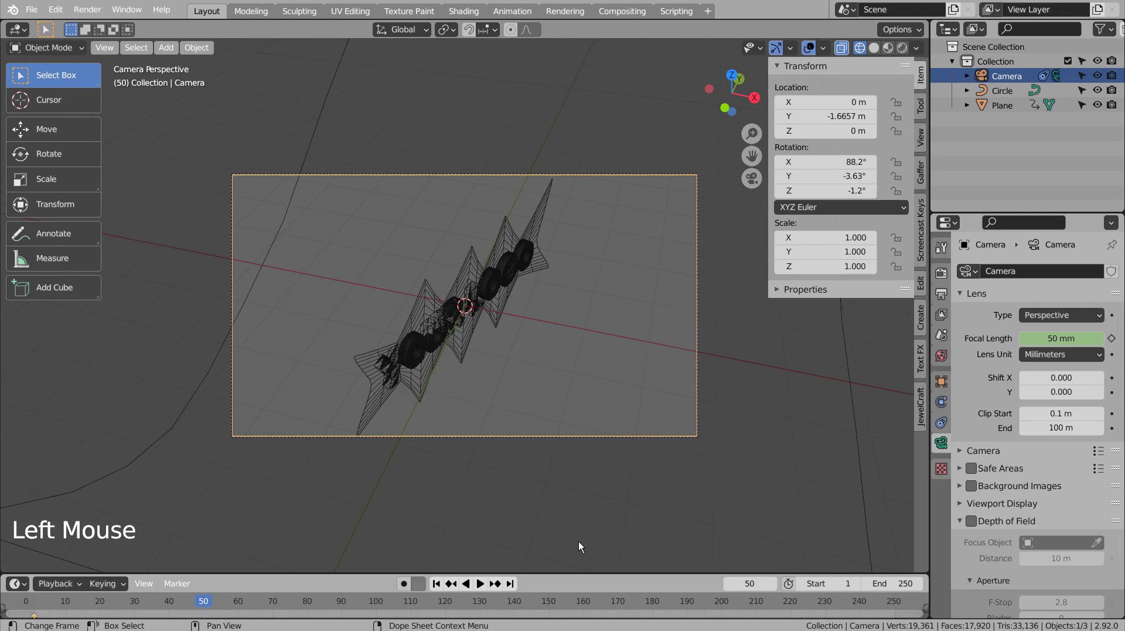
pyautogui.press('i')
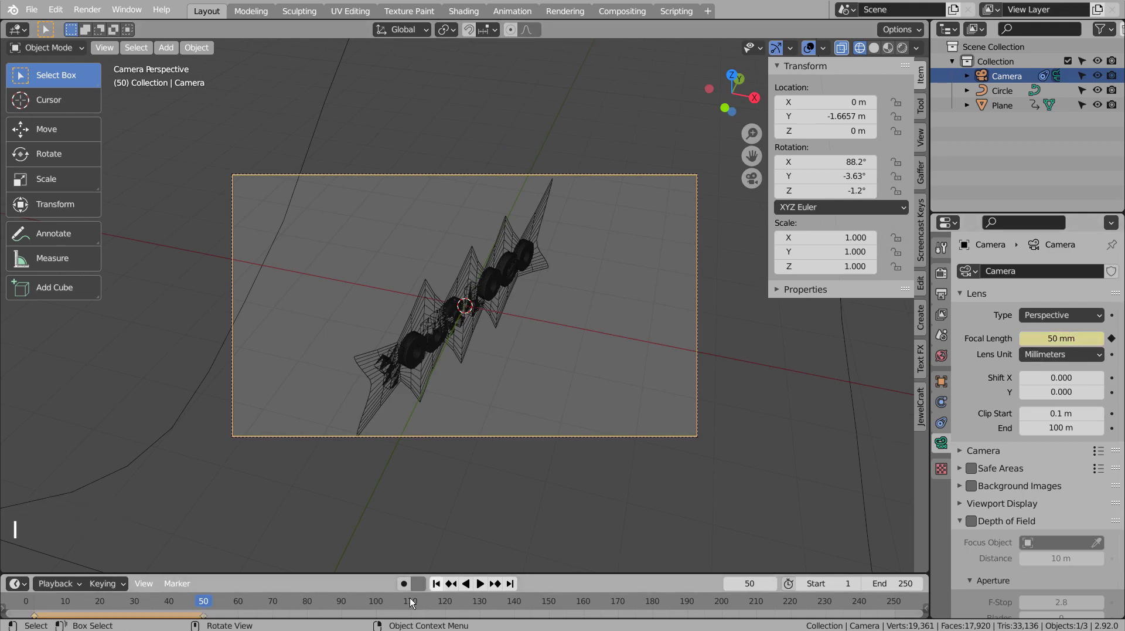
pyautogui.click(378, 600)
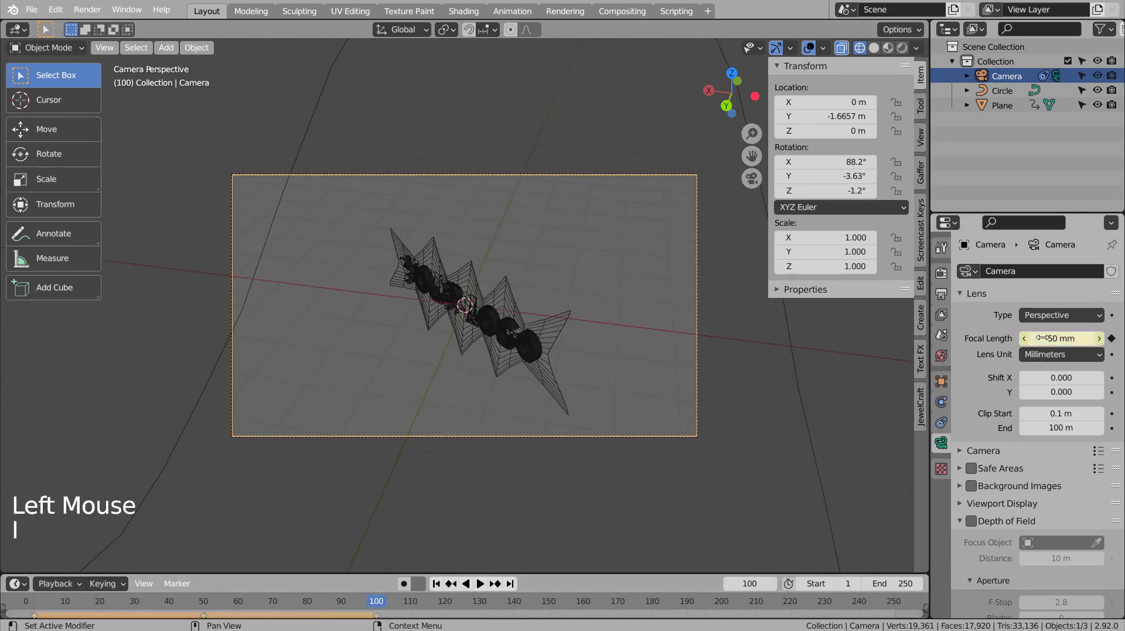
pyautogui.click(548, 601)
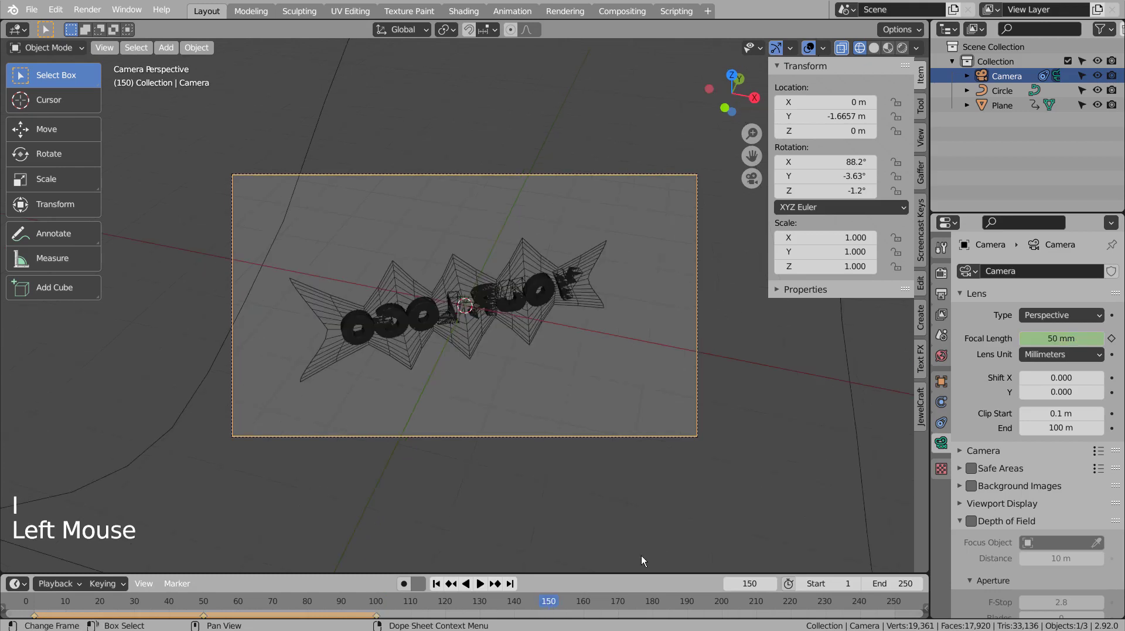
pyautogui.click(721, 600)
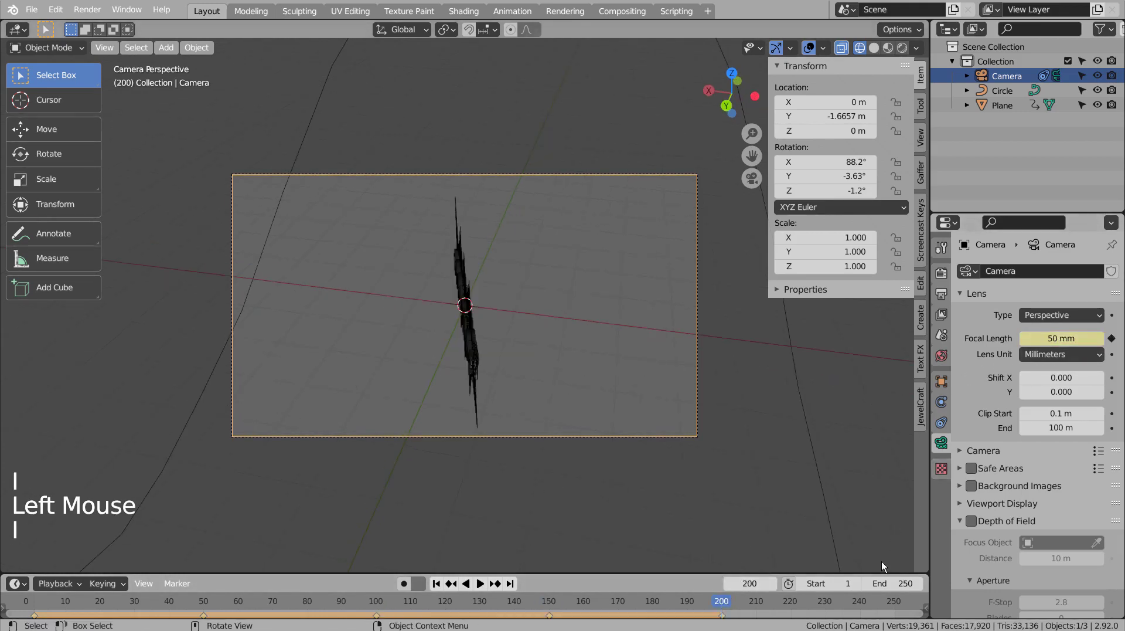
pyautogui.click(892, 600)
pyautogui.click(896, 600)
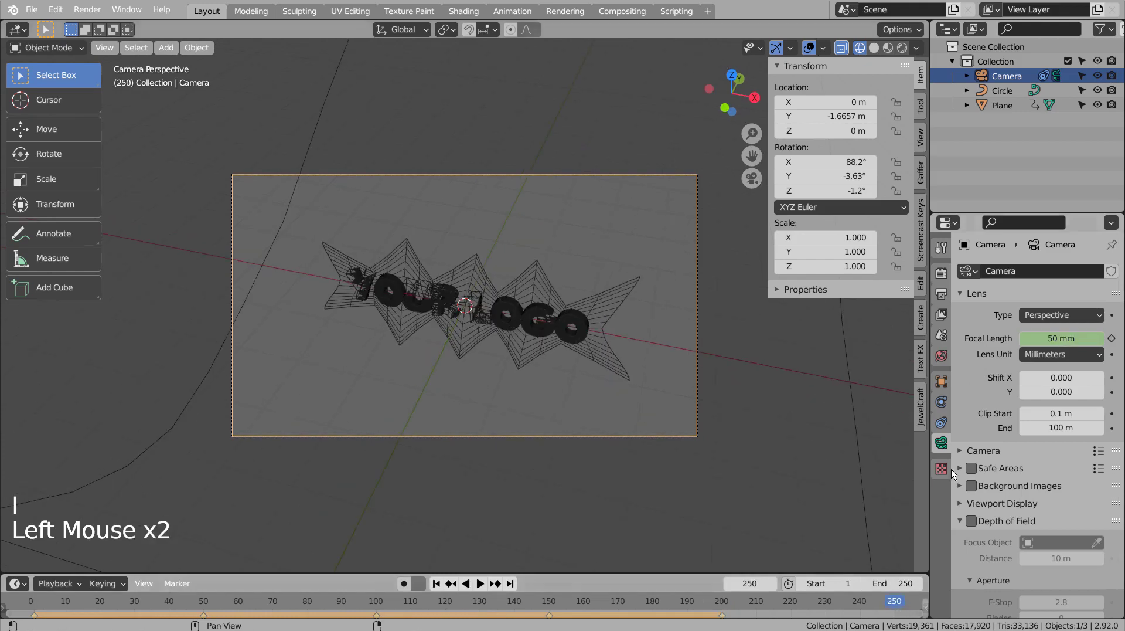
pyautogui.press('i')
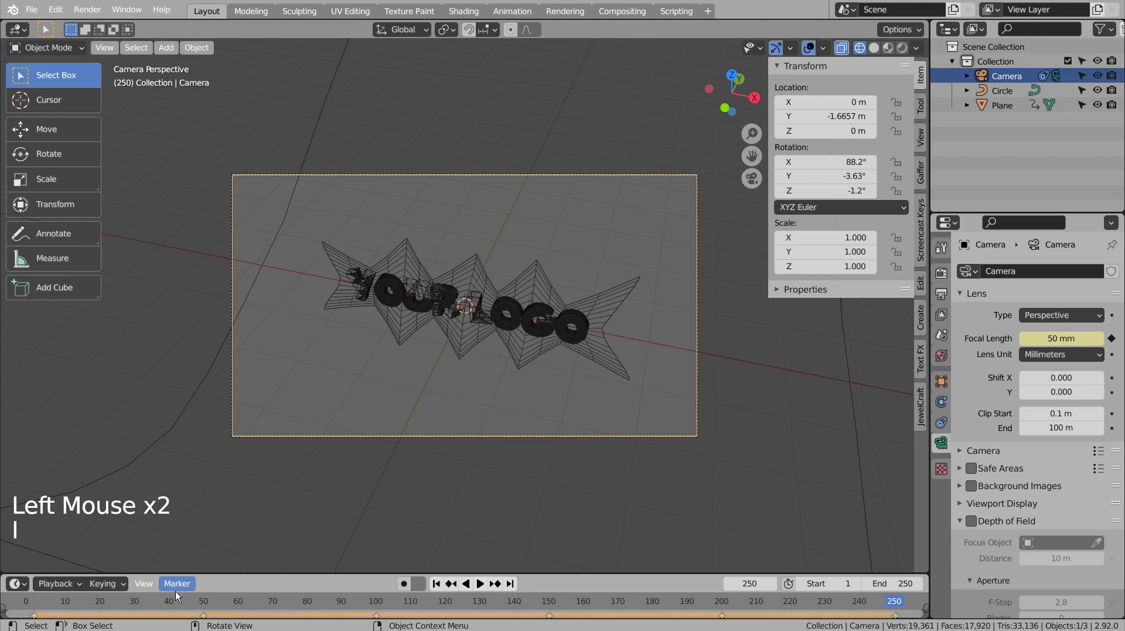
# Keyframe the camera's focal length at 2 mm on frame 25 and at 315 mm on frame 75
pyautogui.click(115, 599)
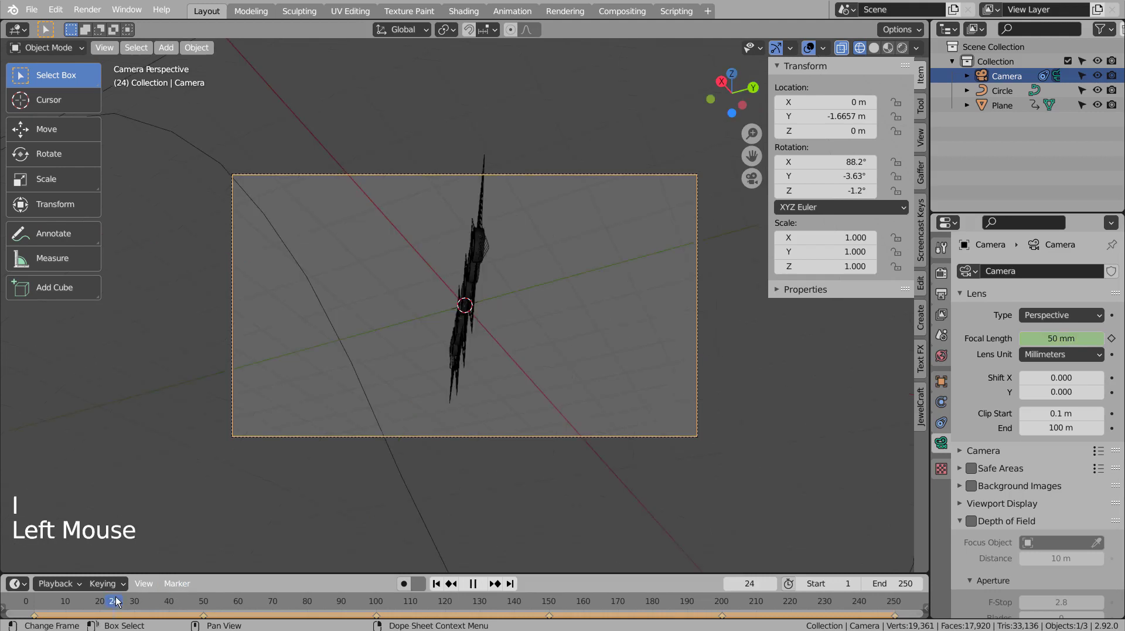
pyautogui.click(117, 600)
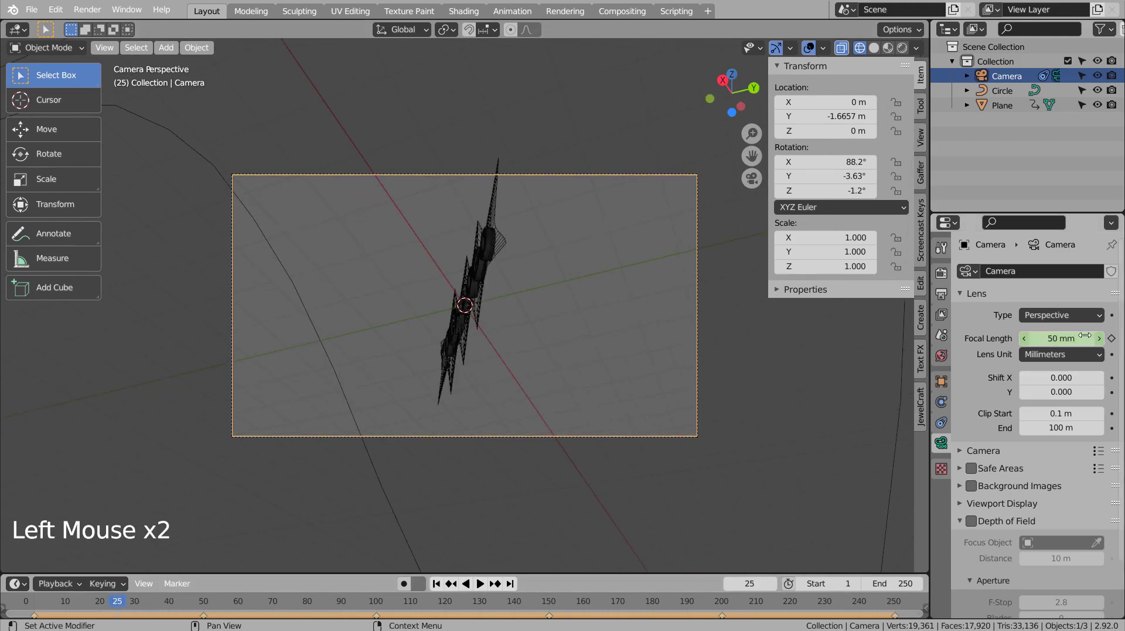
pyautogui.moveTo(1086, 335); pyautogui.dragTo(1033, 337)
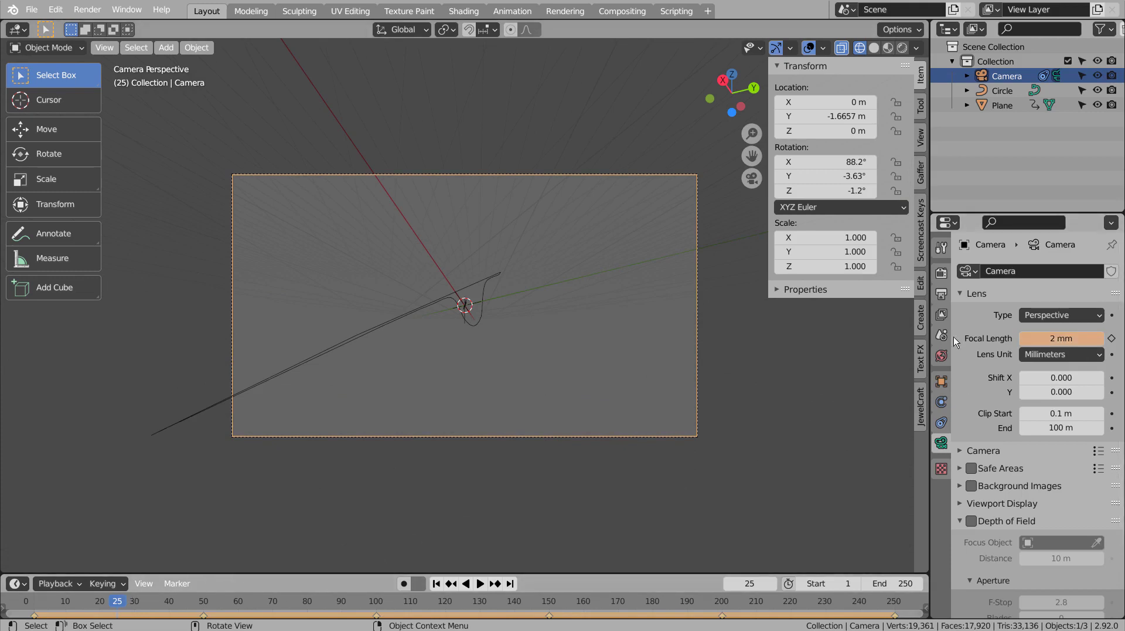
pyautogui.press('i')
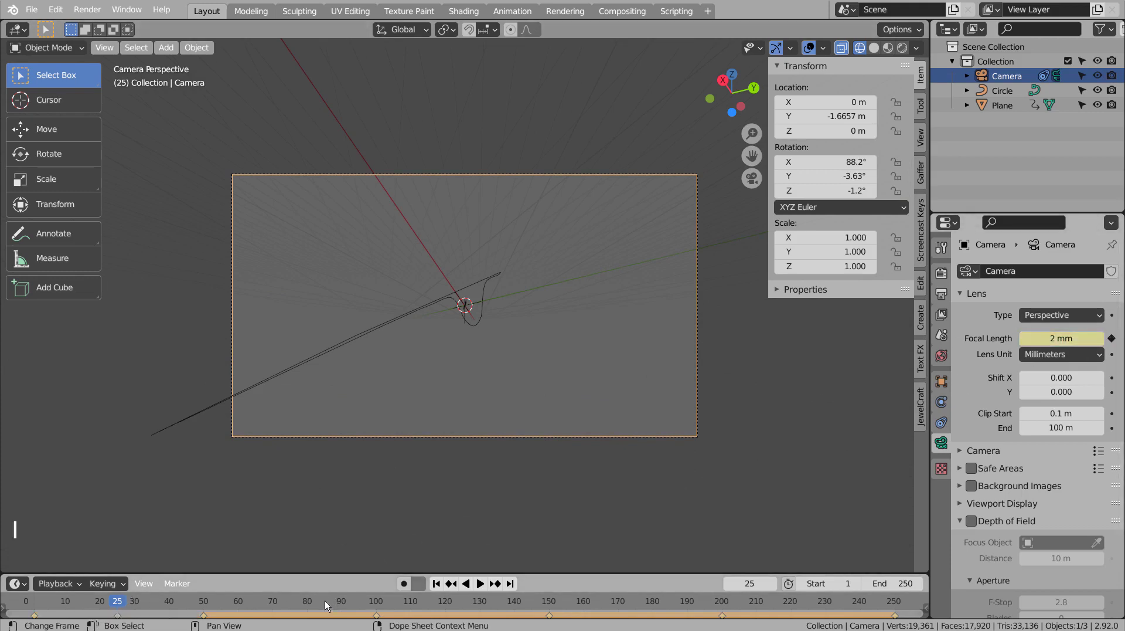
pyautogui.click(289, 602)
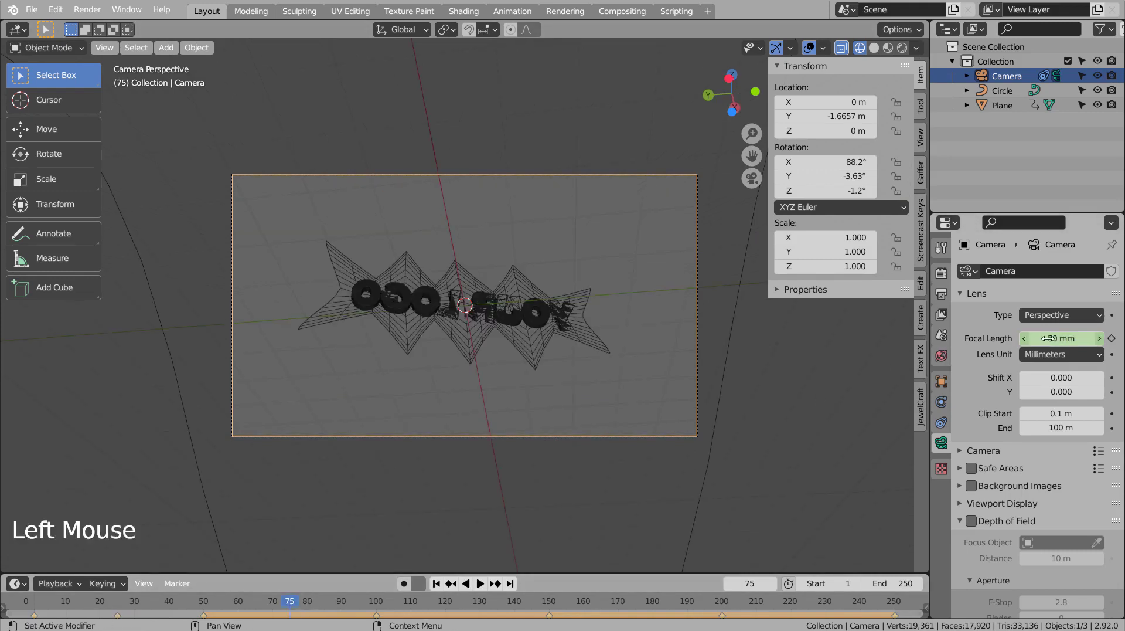
pyautogui.moveTo(1049, 339); pyautogui.dragTo(1110, 339)
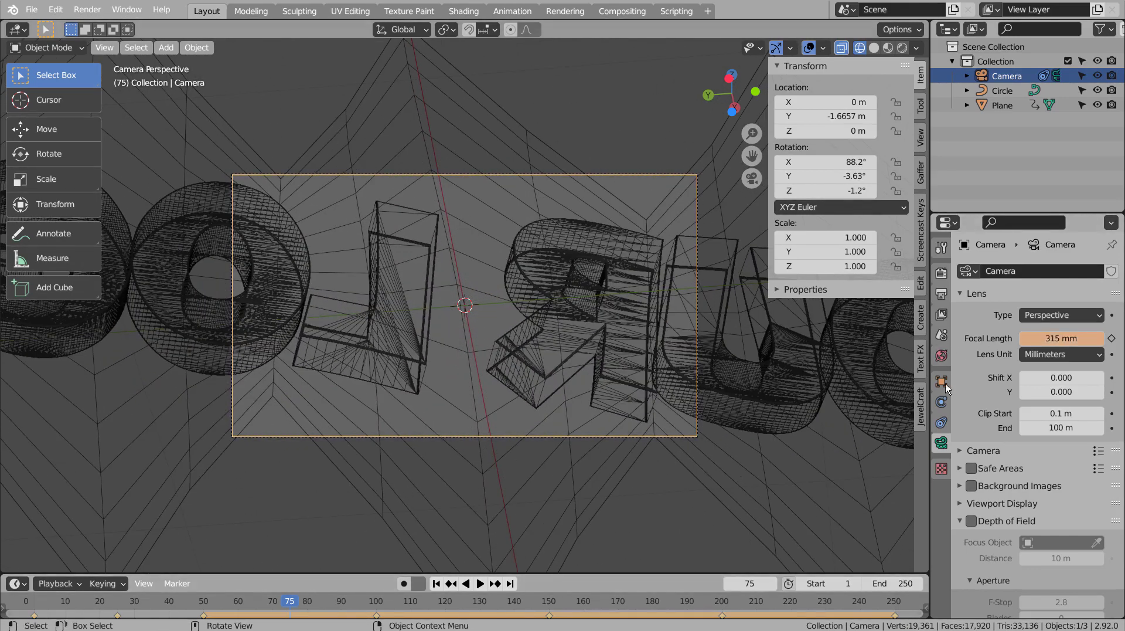
pyautogui.press('i')
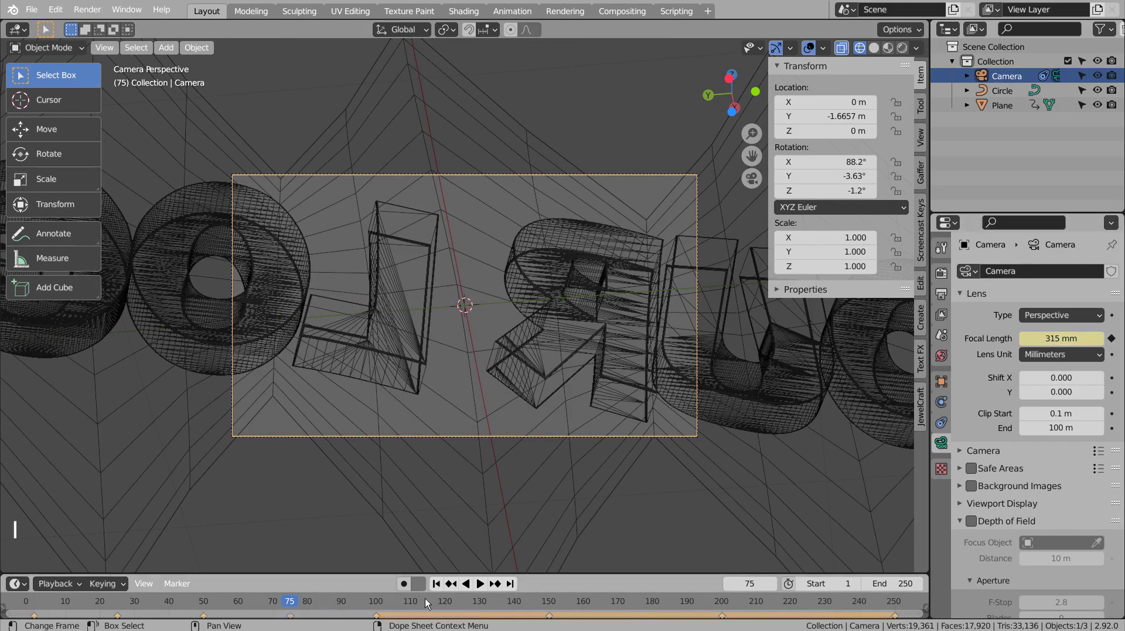
# Keyframe the camera's focal length at 3 mm on frame 125 and at 319 mm on frame 175
pyautogui.click(464, 600)
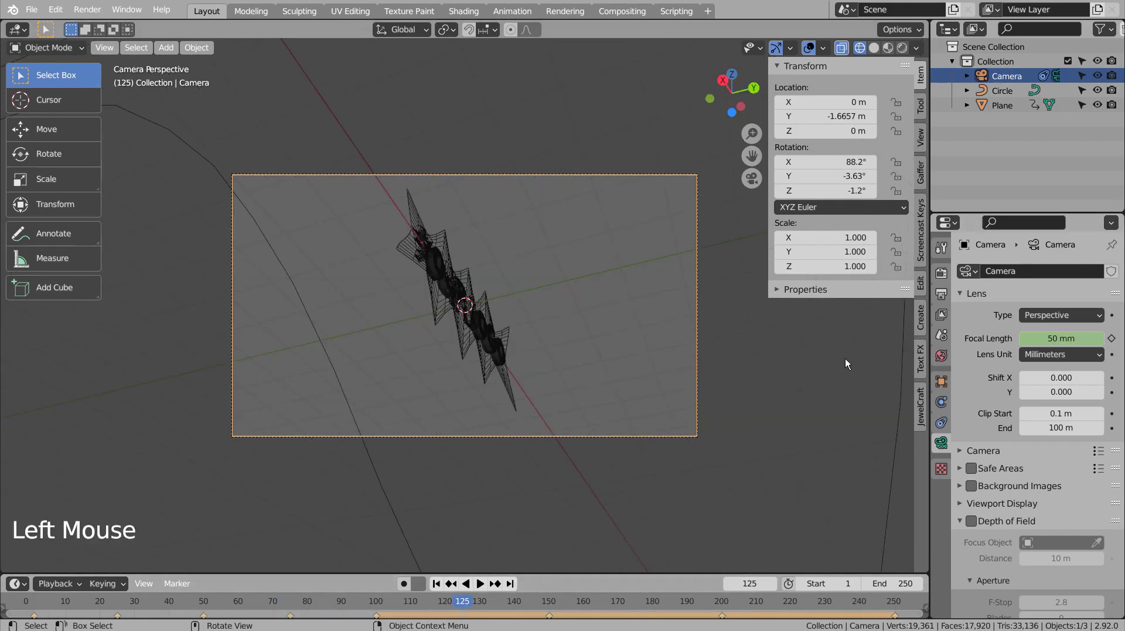
pyautogui.moveTo(1061, 338); pyautogui.dragTo(1020, 339)
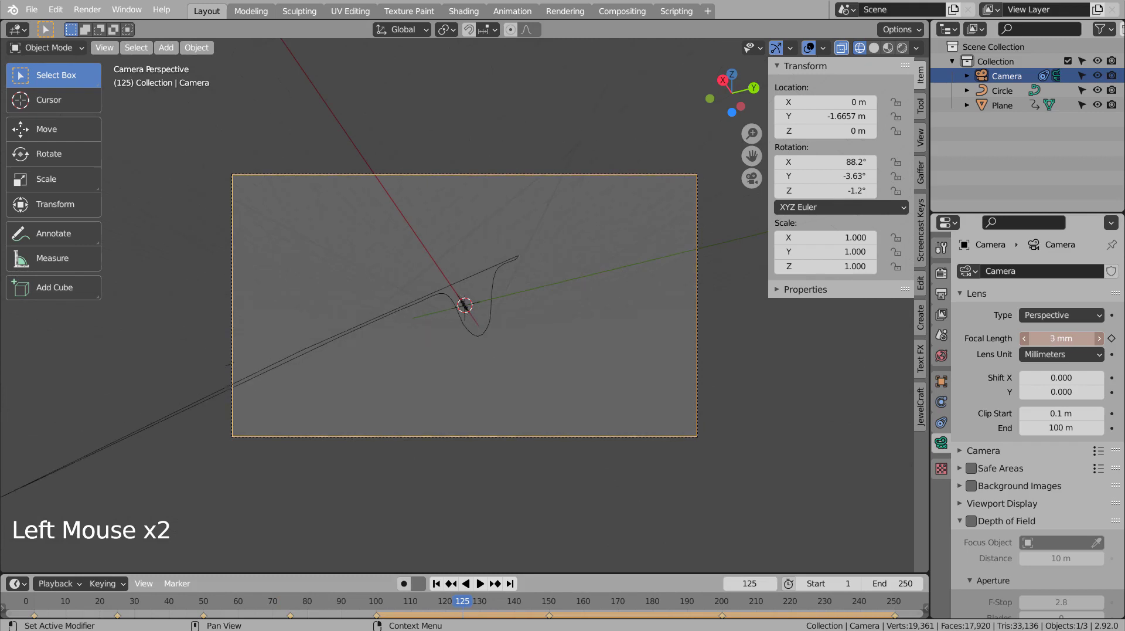
pyautogui.press('i')
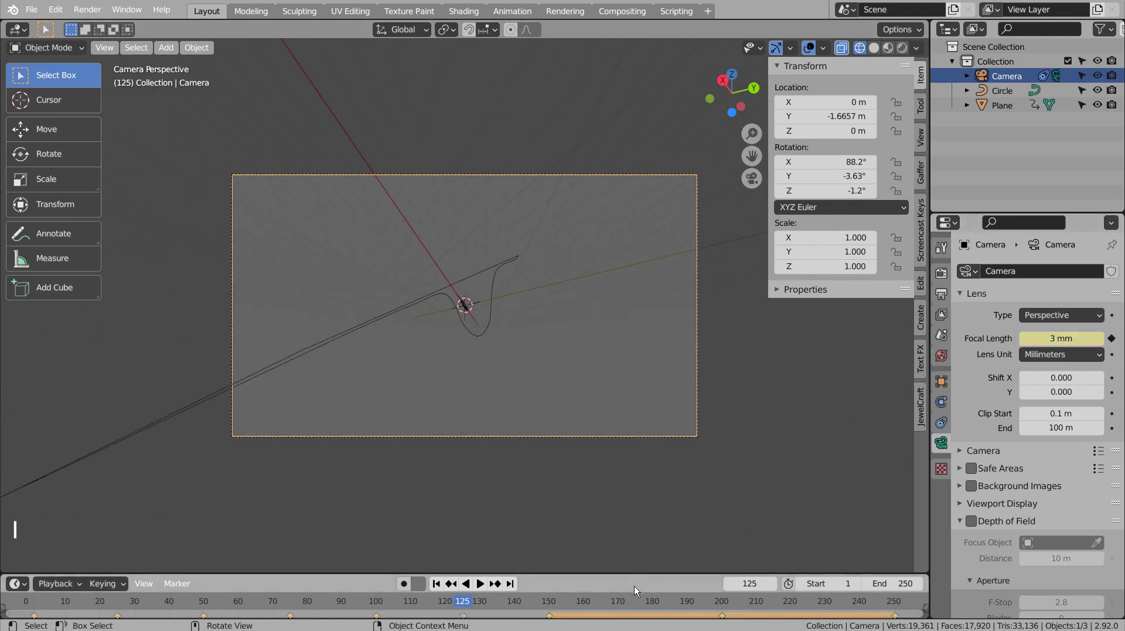
pyautogui.click(635, 600)
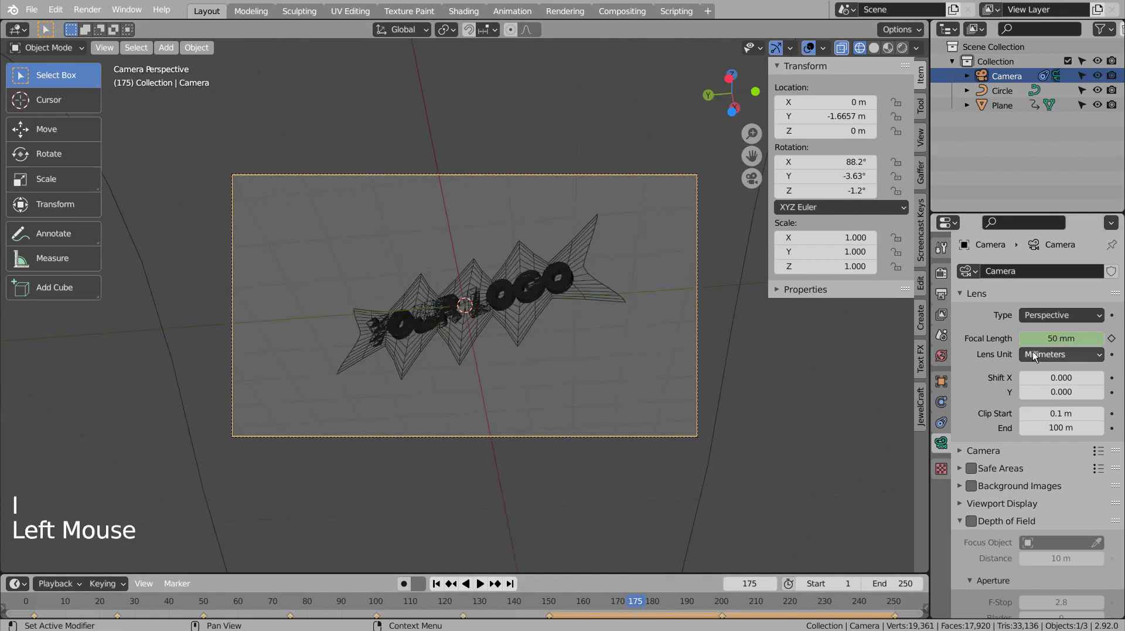
pyautogui.click(1061, 338)
pyautogui.moveTo(1062, 338); pyautogui.dragTo(1116, 339)
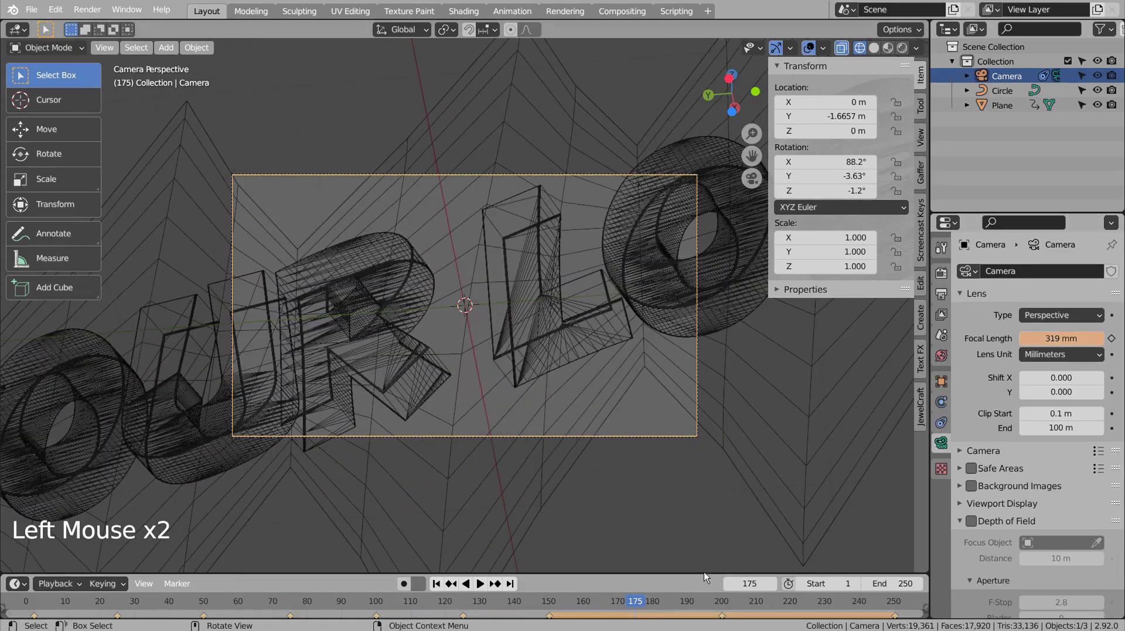
pyautogui.press('i')
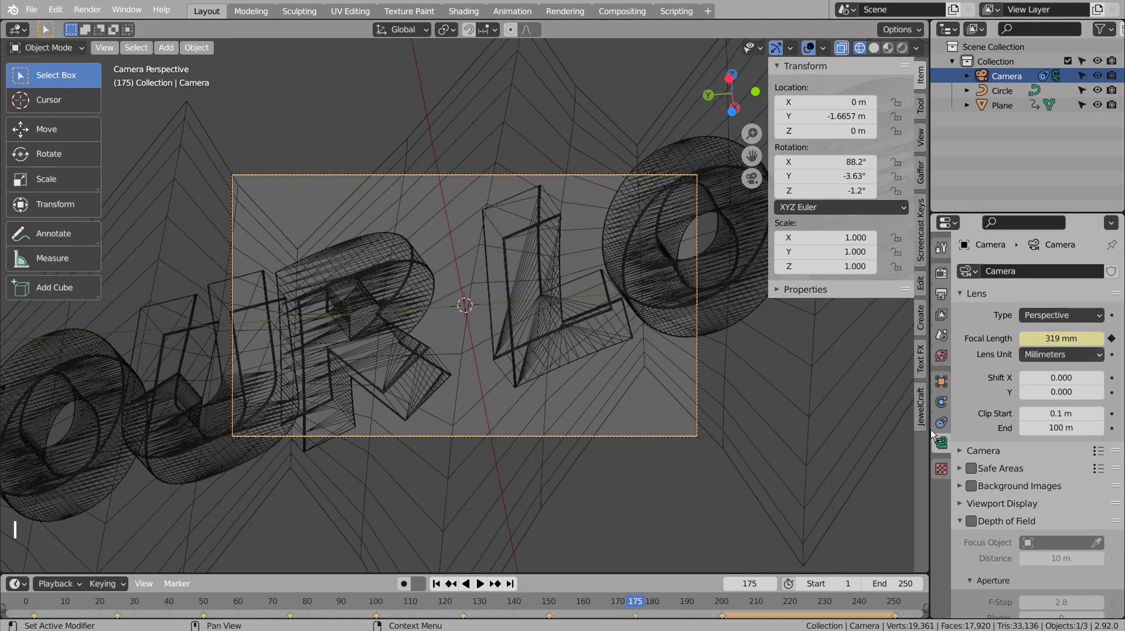
# Keyframe the camera's focal length at 1 mm on frame 225
pyautogui.click(807, 600)
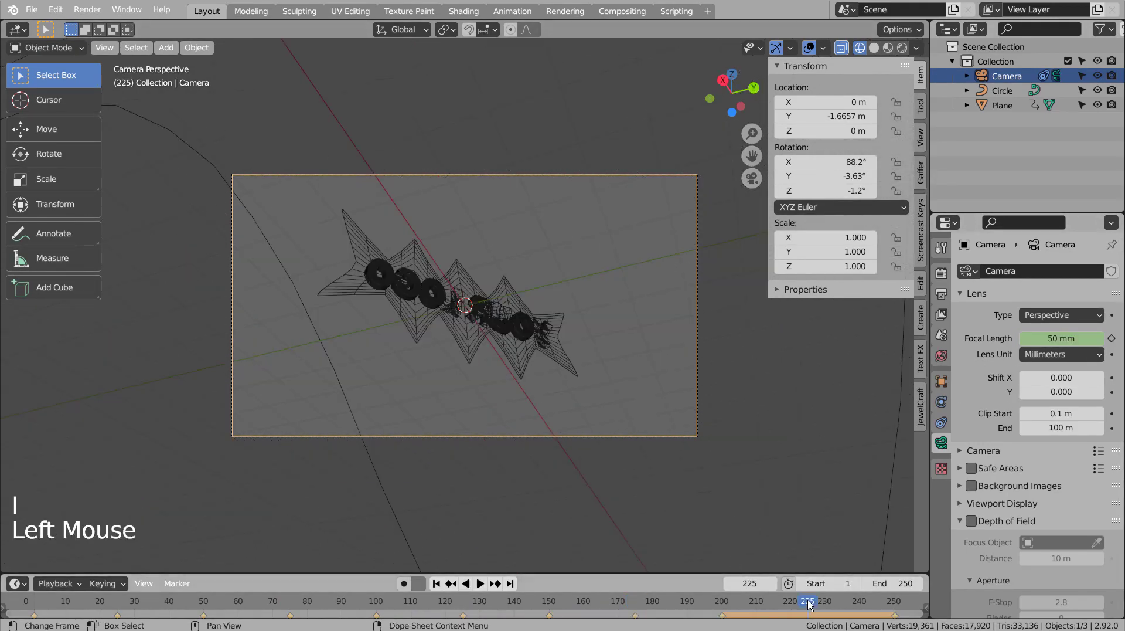
pyautogui.moveTo(1062, 338); pyautogui.dragTo(1032, 338)
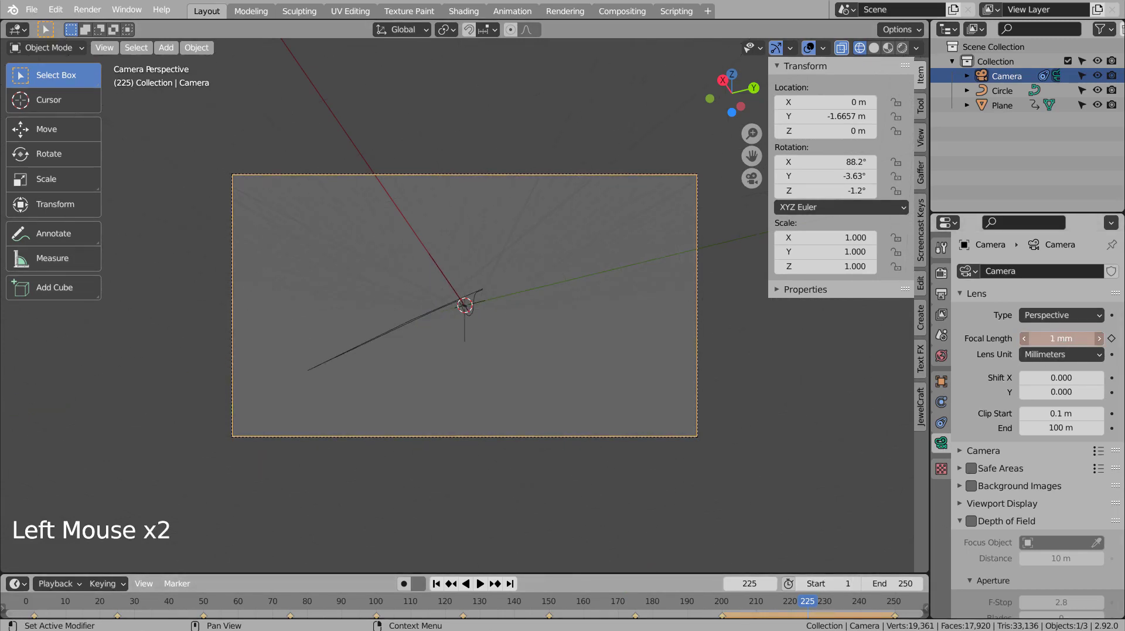
pyautogui.press('i')
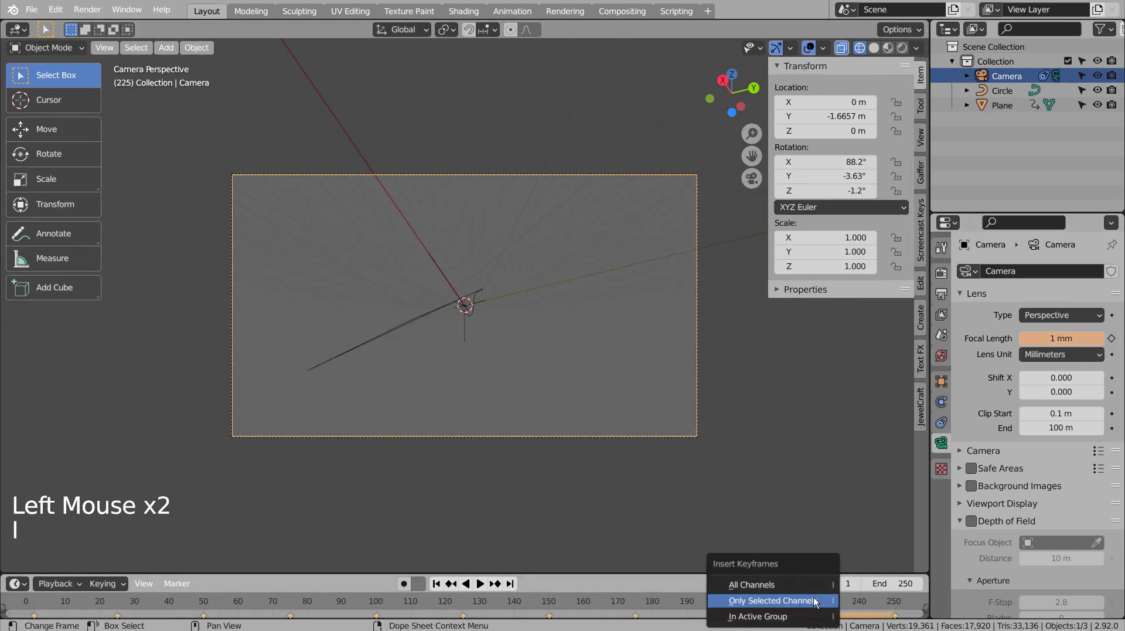
pyautogui.press('i')
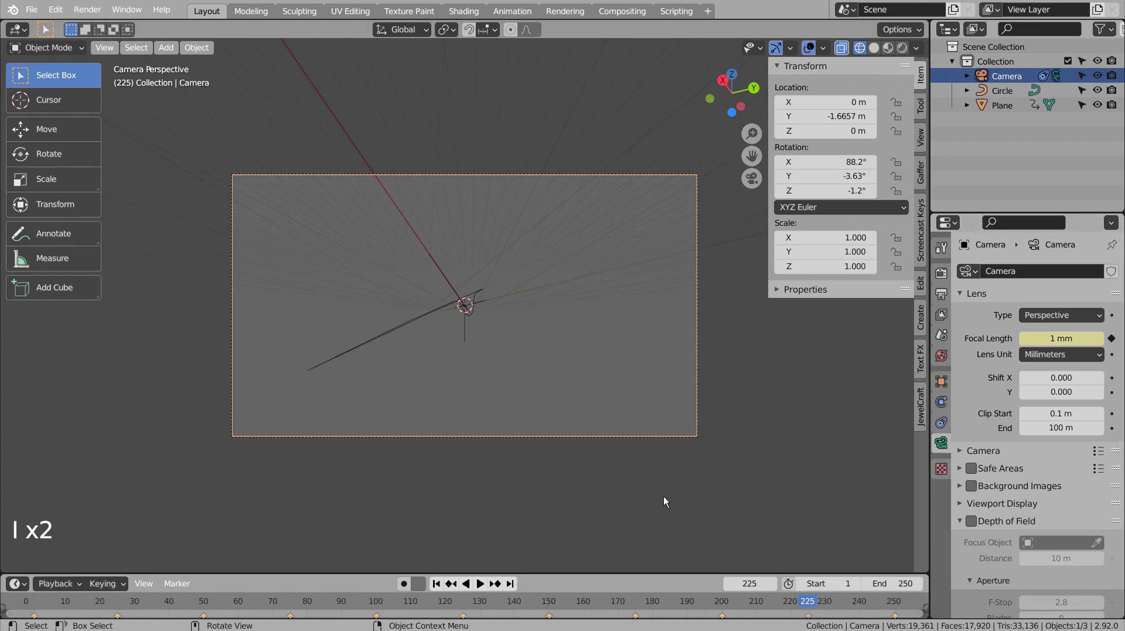
# Play the animation from the first frame and switch the viewport to material preview to check the camera's zooming
pyautogui.click(443, 582)
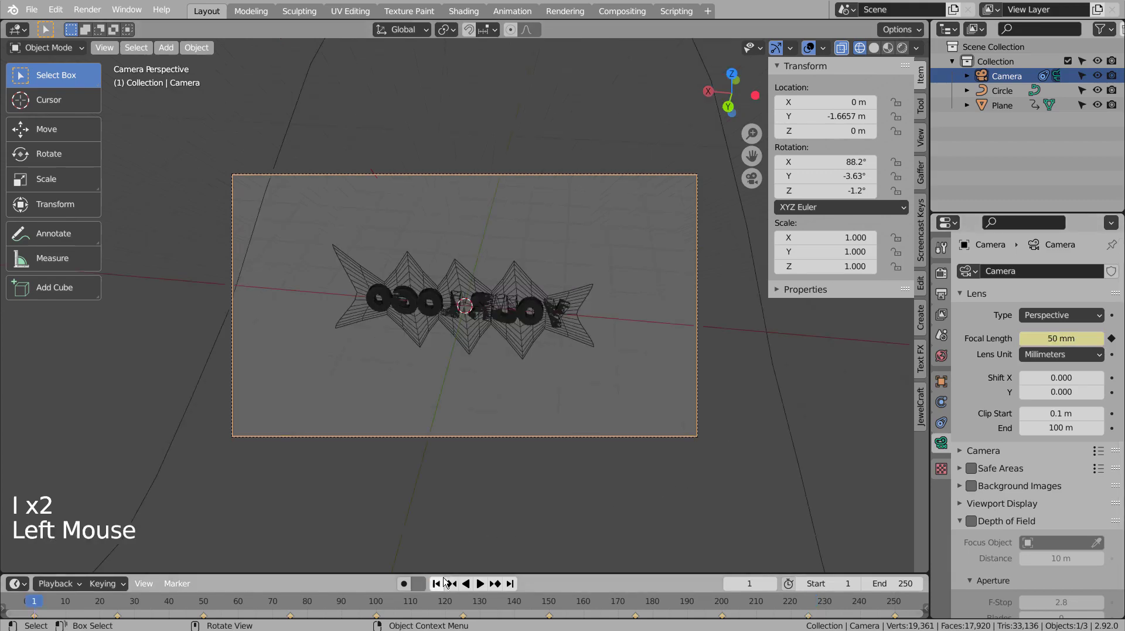
pyautogui.click(481, 583)
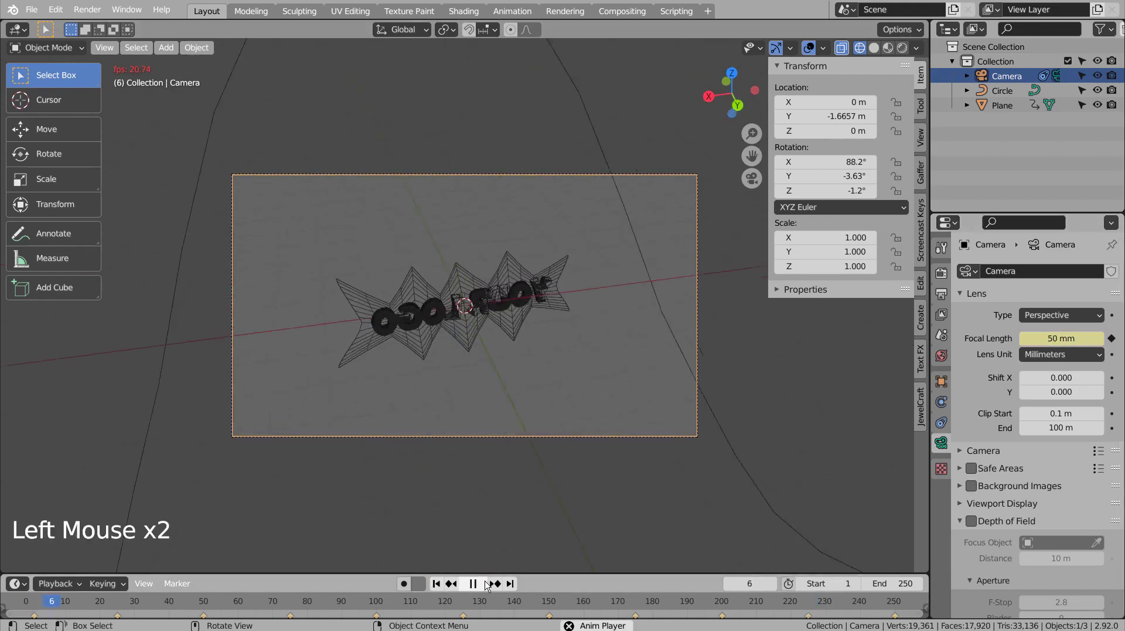
pyautogui.click(887, 48)
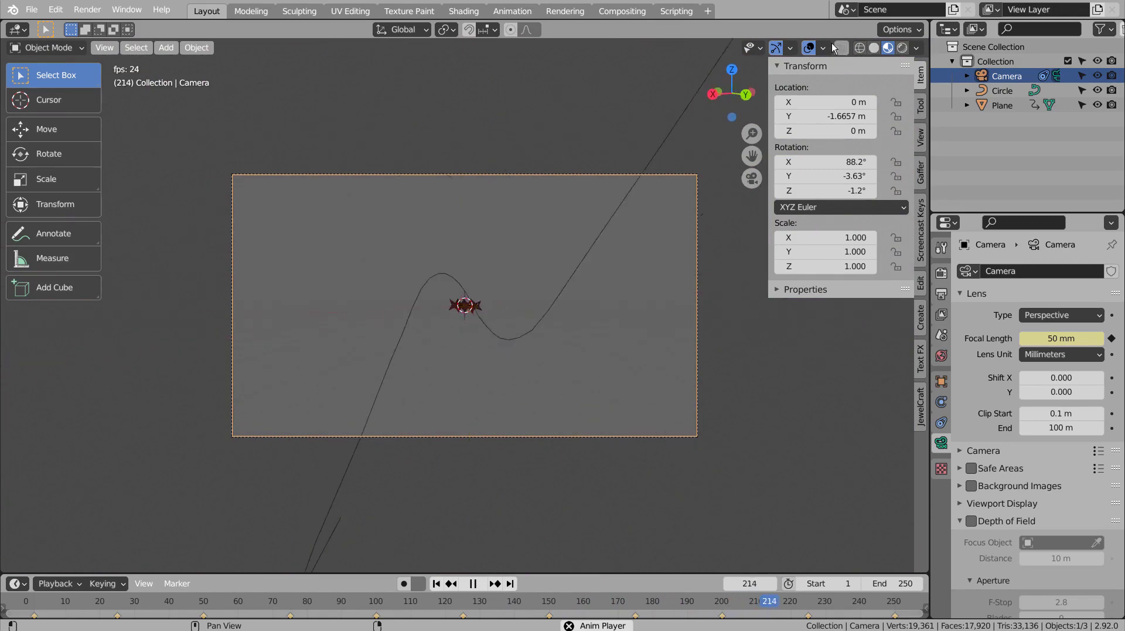
# Hide the X and Y axes and the 3D cursor in the viewport overlays
pyautogui.click(823, 47)
pyautogui.click(869, 118)
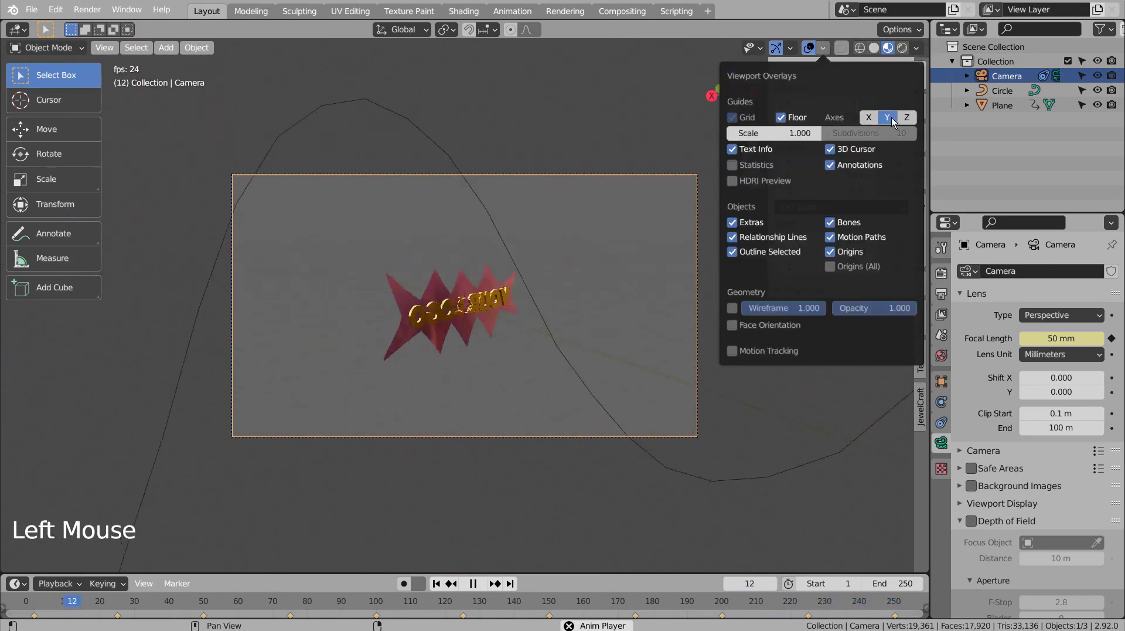
pyautogui.click(887, 117)
pyautogui.click(830, 252)
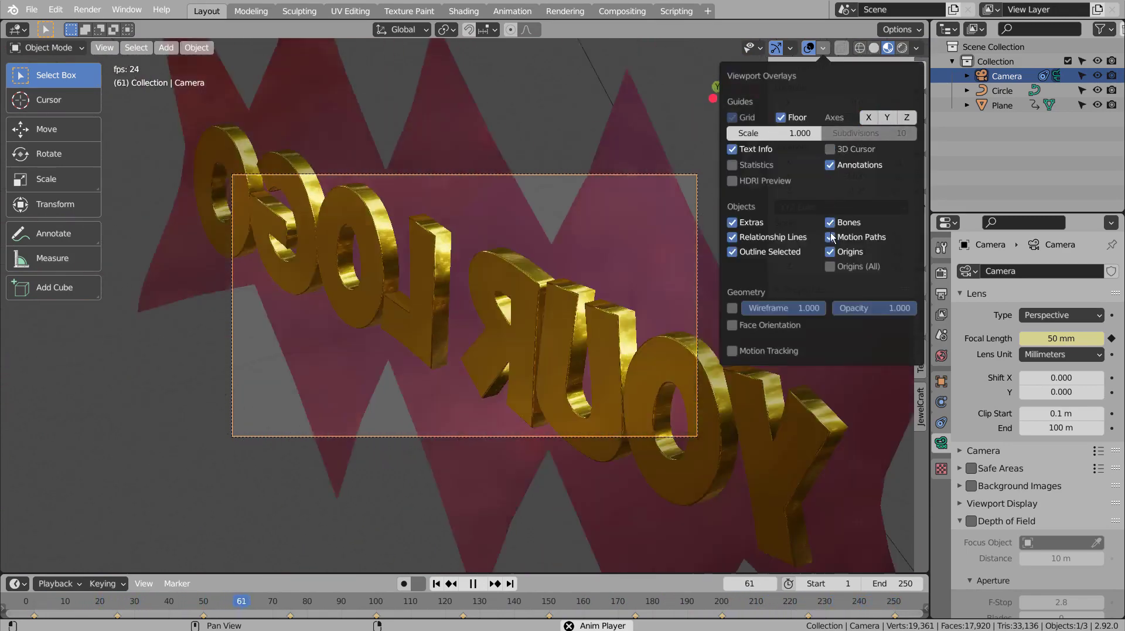